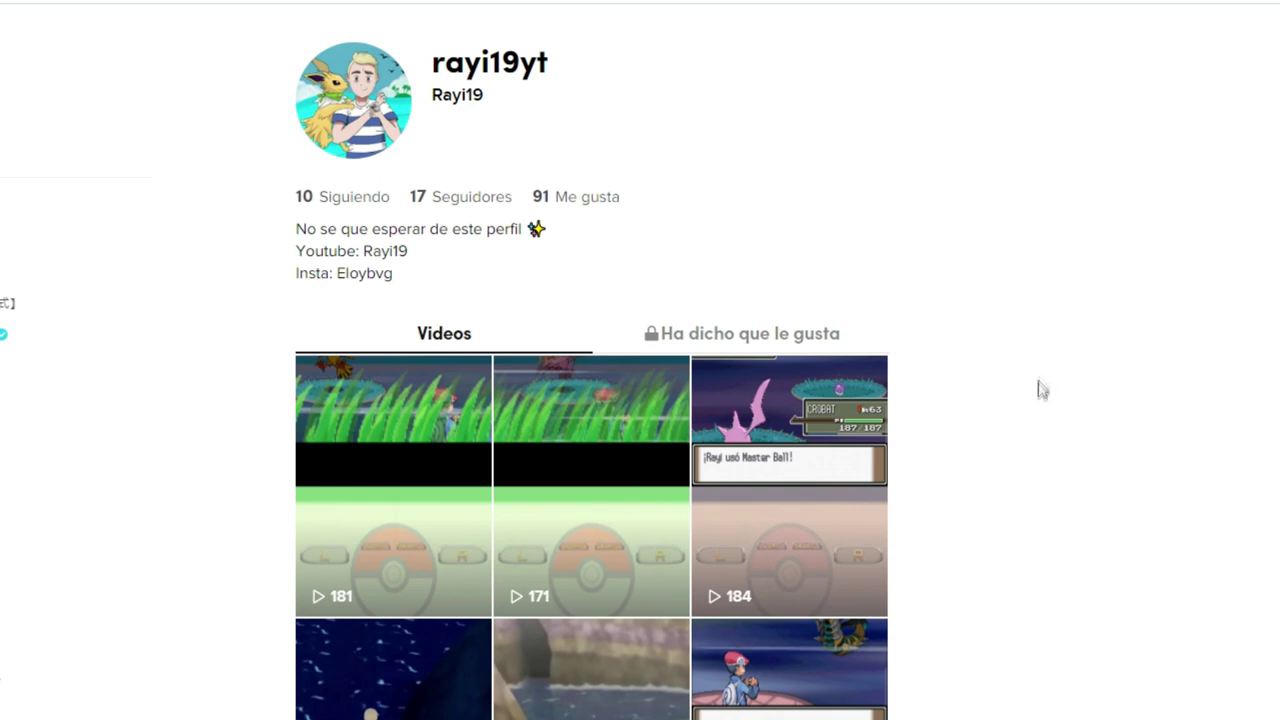
scroll(1038, 385, "down", 4)
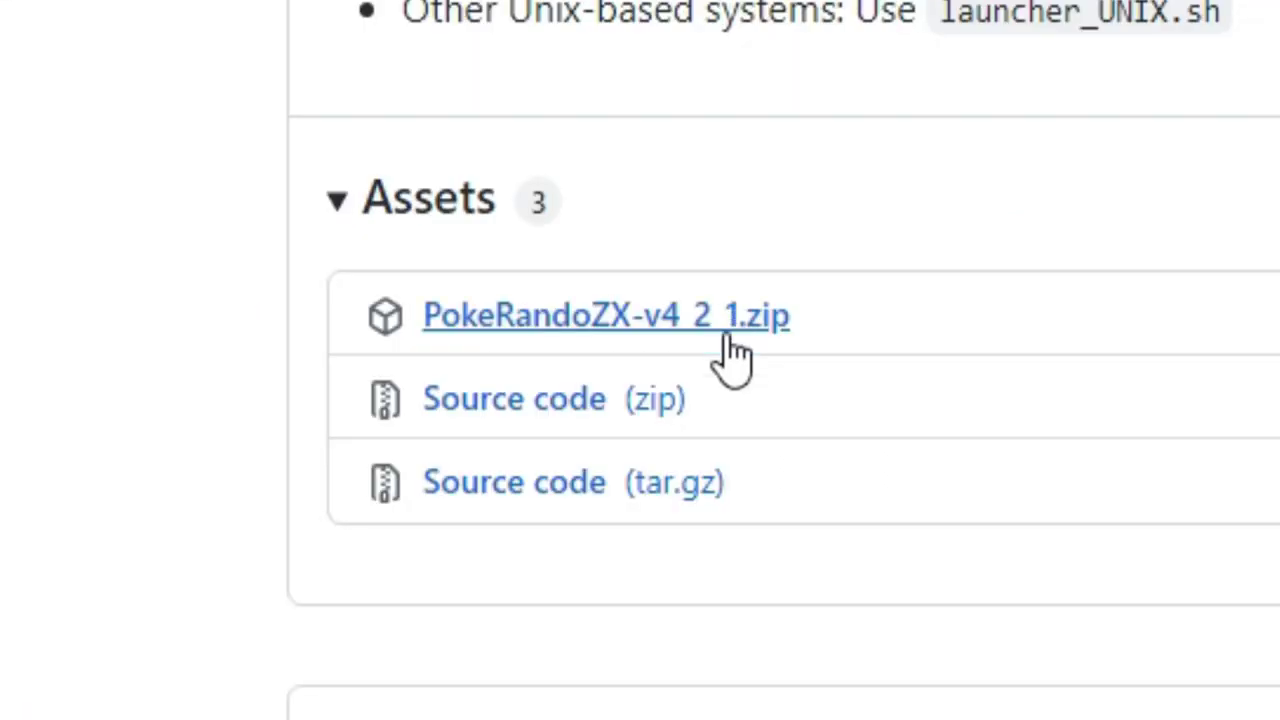
Download PokeRandoZX-v4_2_1.zip from the v4.2.1 release assets and show the downloaded file in its folder.
left_click(733, 355)
left_click(141, 703)
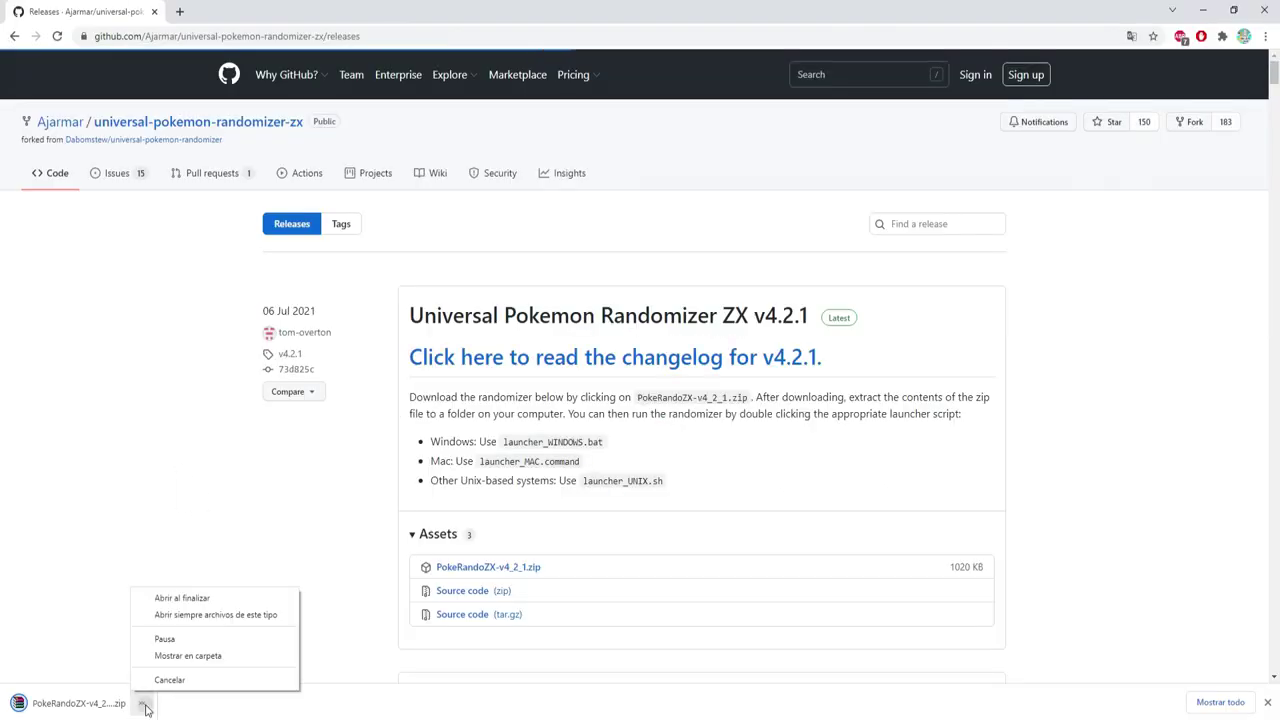
left_click(189, 656)
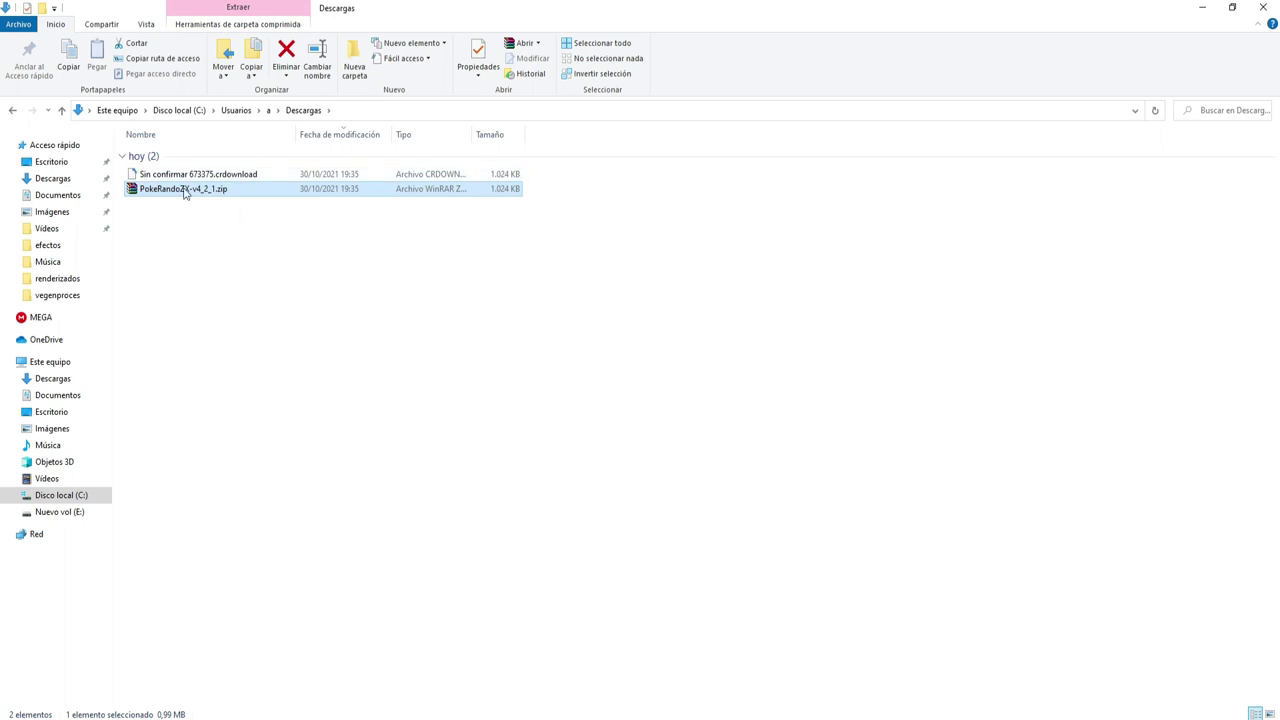
Extract PokeRandoZX-v4_2_1.zip into its own folder inside Descargas and open that folder.
right_click(184, 193)
left_click(242, 292)
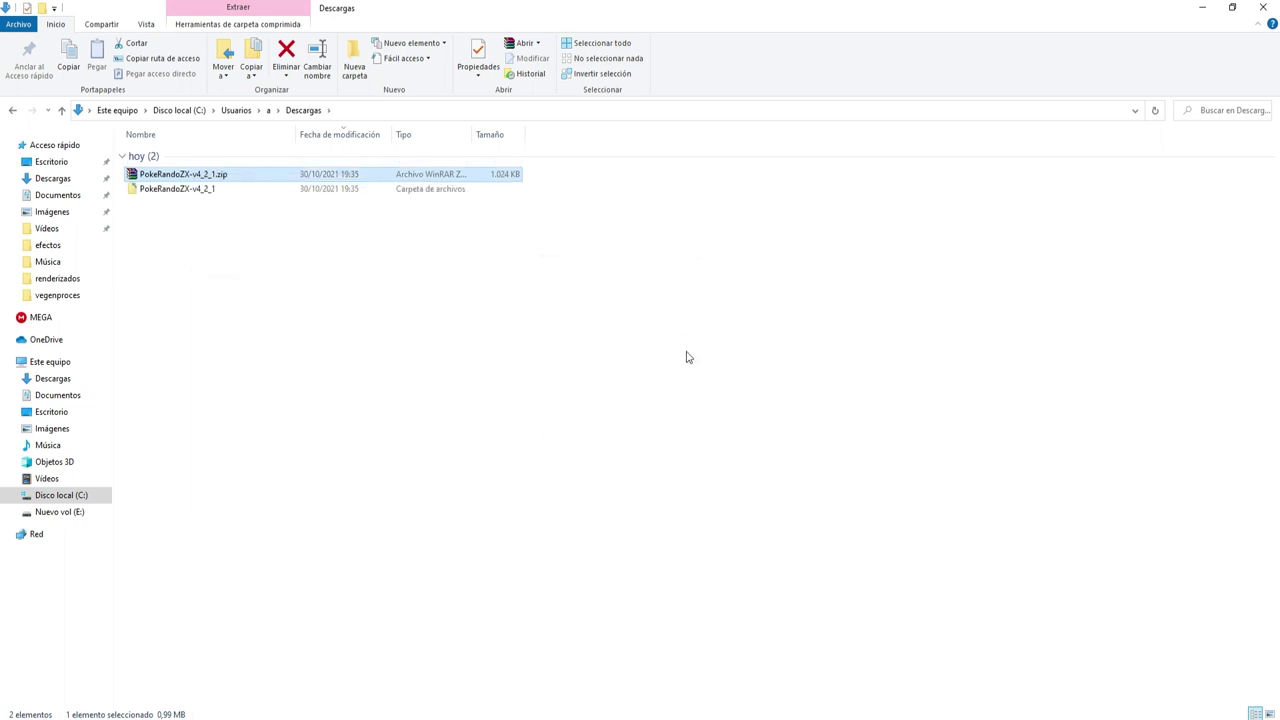
double_click(199, 190)
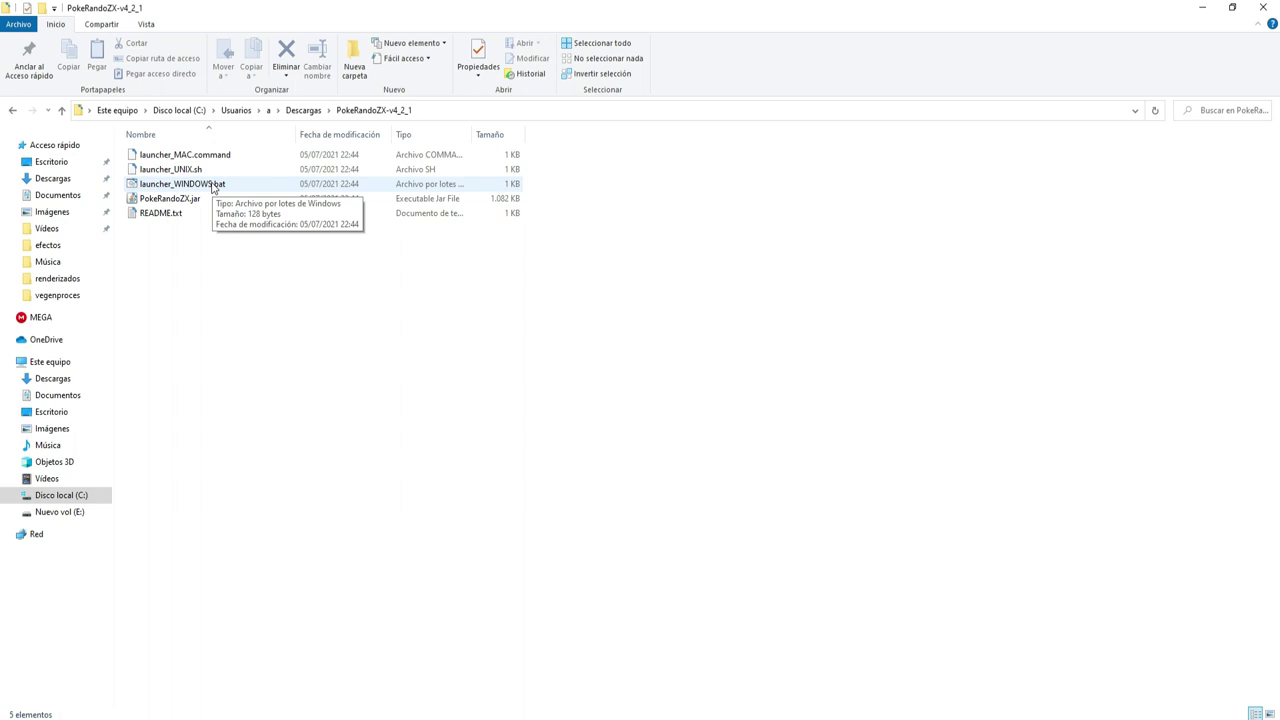
Start the randomizer with launcher_WINDOWS.bat, accept its welcome message and maximize its window.
double_click(213, 186)
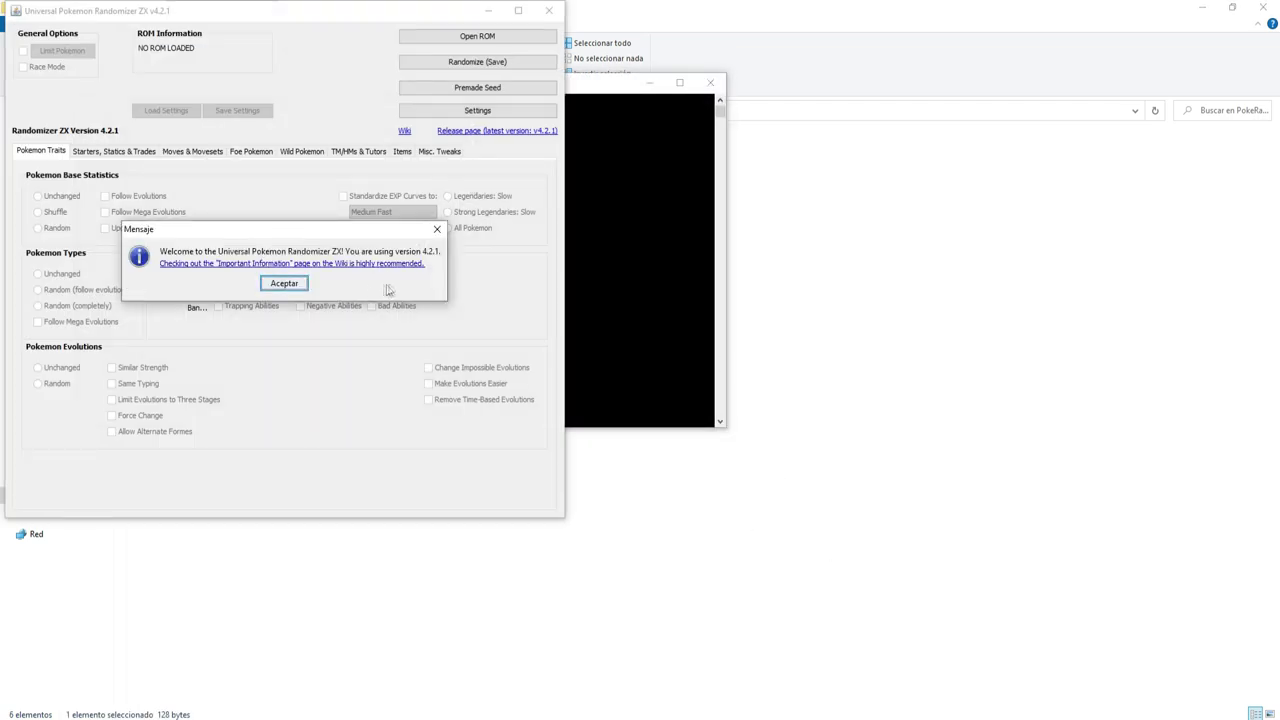
left_click(284, 283)
left_click(518, 10)
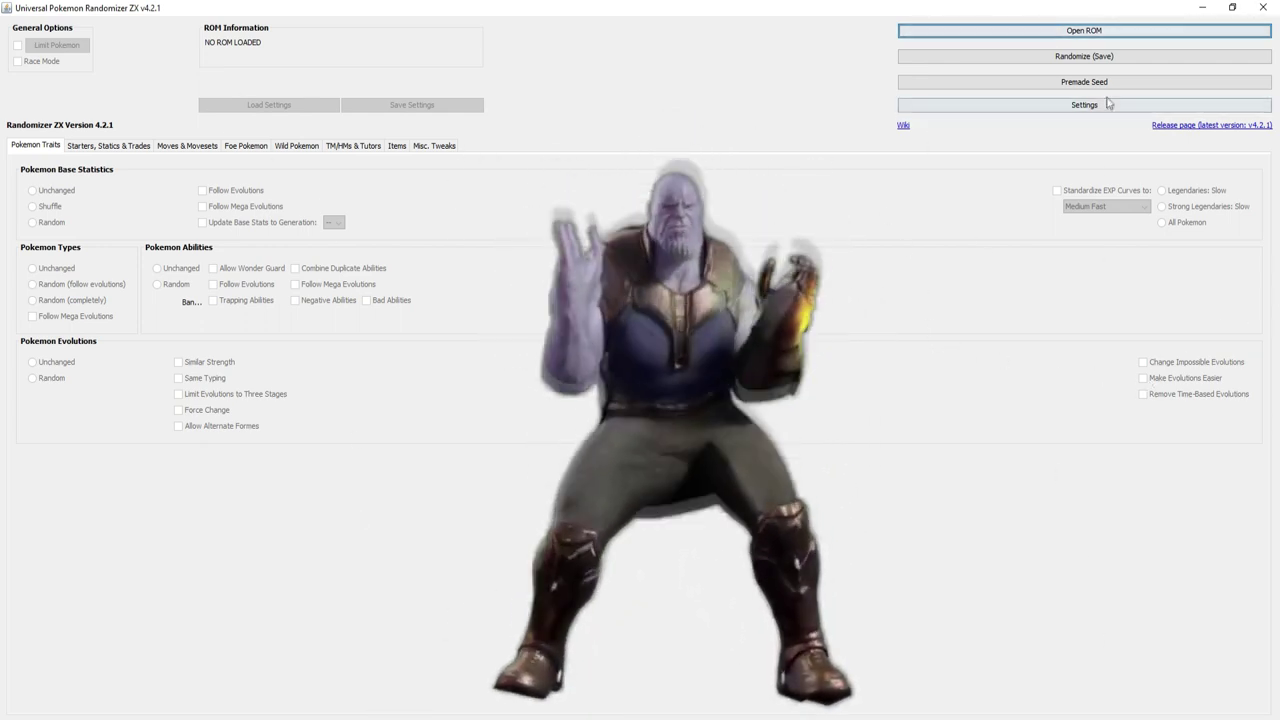
Load the ROM 7.1 Pokemon Ultra Sol.3ds from Youtube > Juegos Pokémon > Juegos Principales on drive E.
left_click(1080, 34)
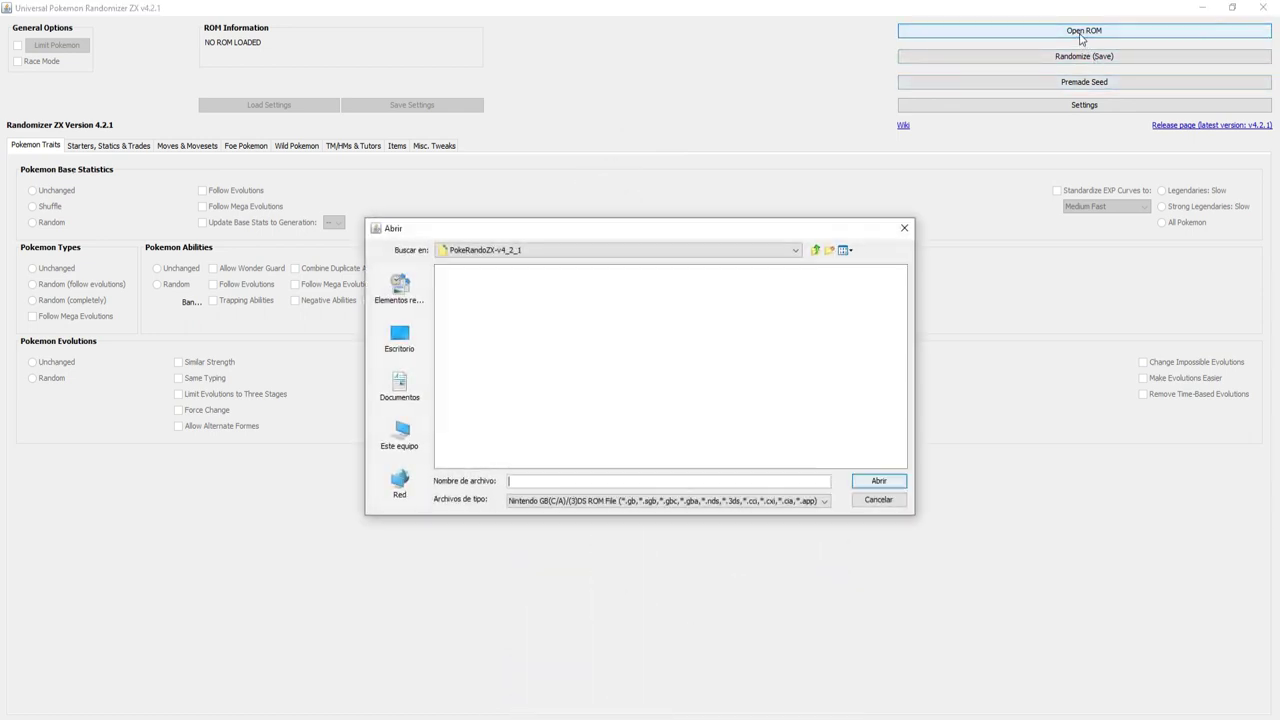
left_click(400, 437)
left_click(478, 385)
double_click(478, 386)
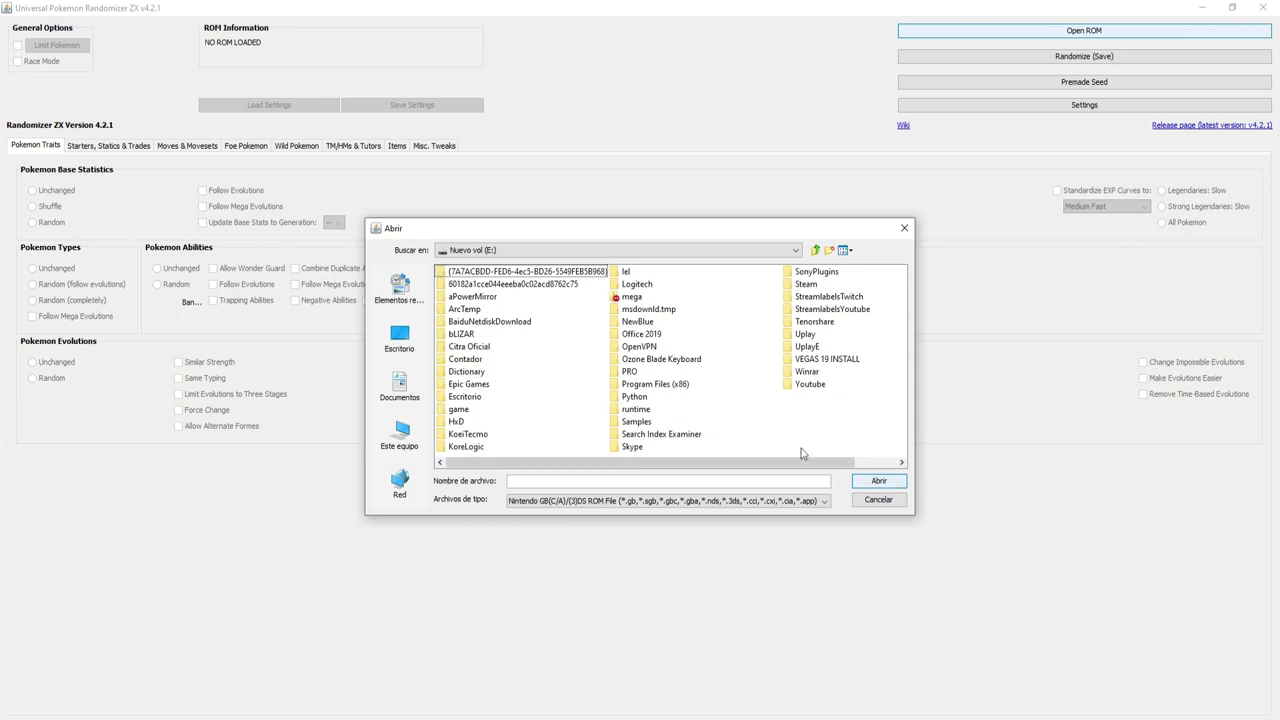
double_click(800, 384)
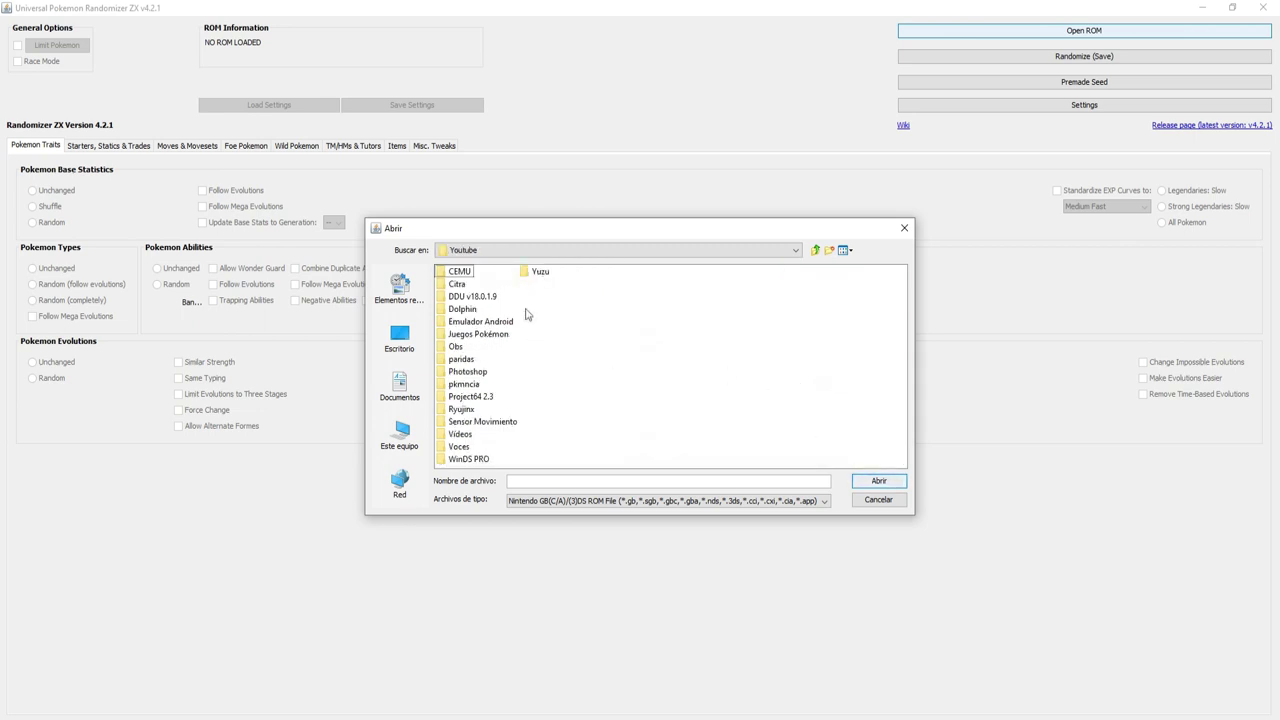
double_click(492, 335)
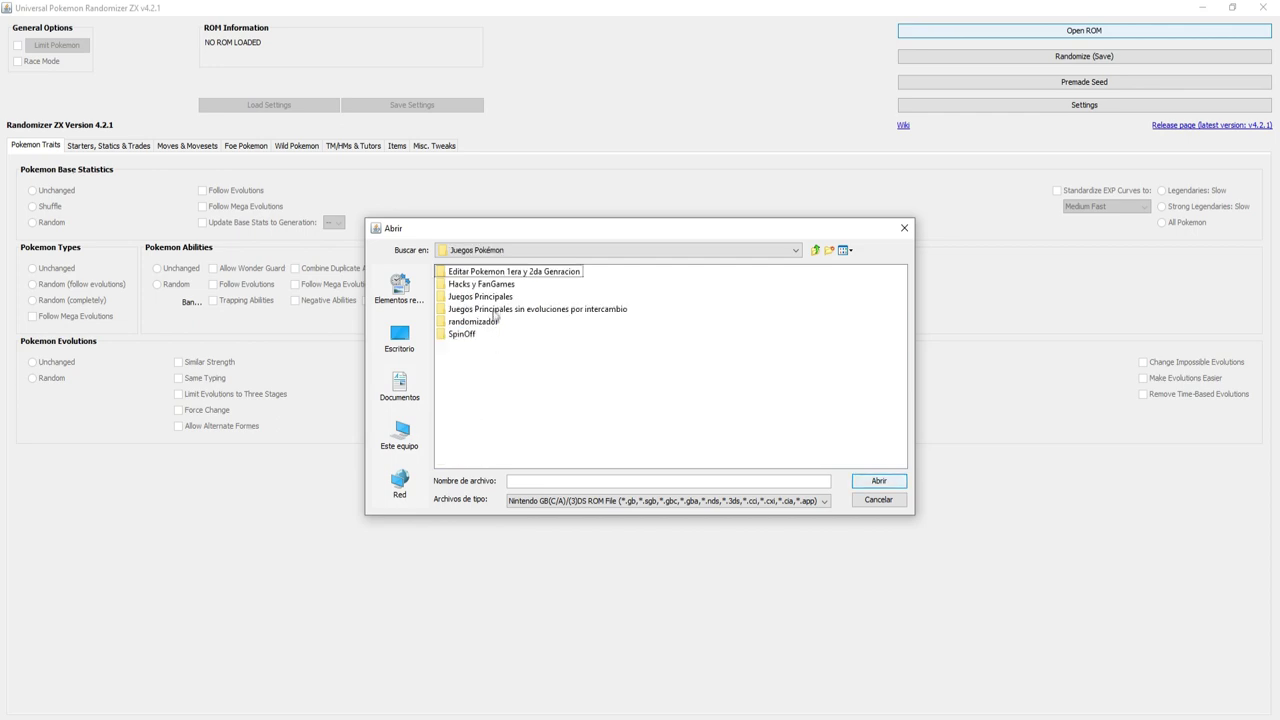
double_click(496, 298)
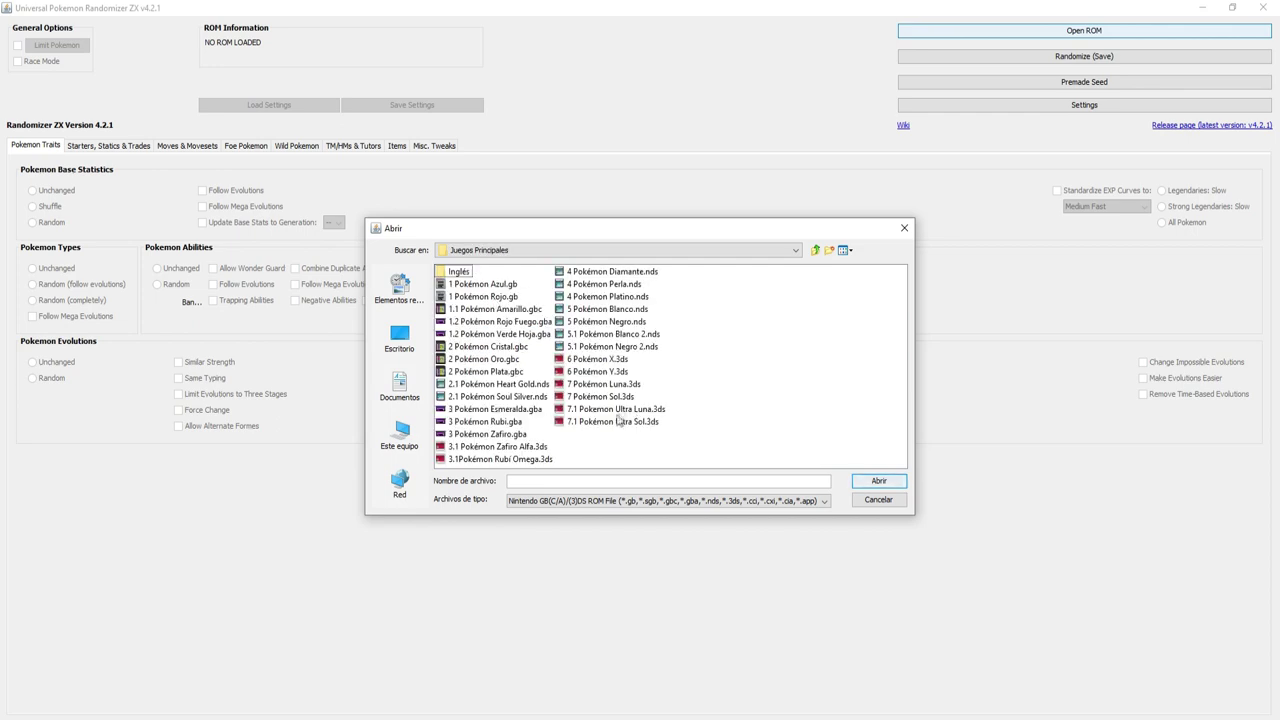
double_click(630, 421)
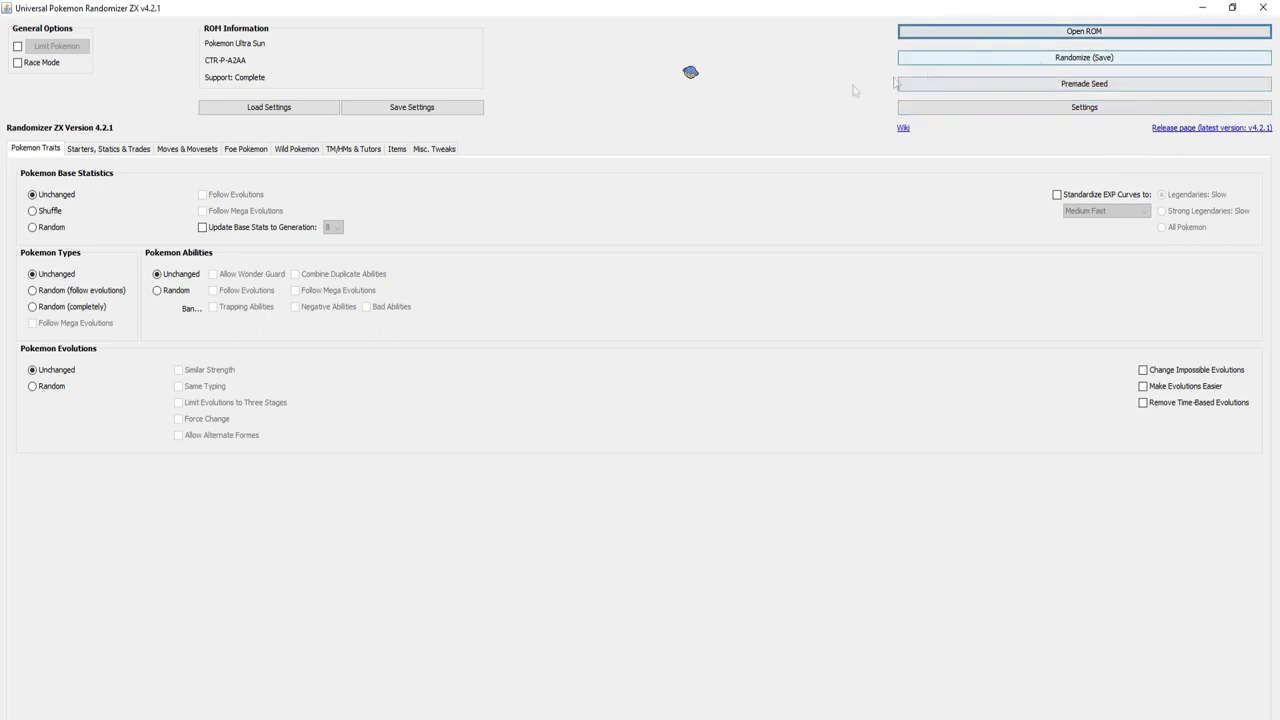
Look through the Foe Pokemon, Items and Misc. Tweaks options, and view the Premade Seed dialog without applying a preset.
left_click(240, 149)
left_click(397, 149)
left_click(440, 150)
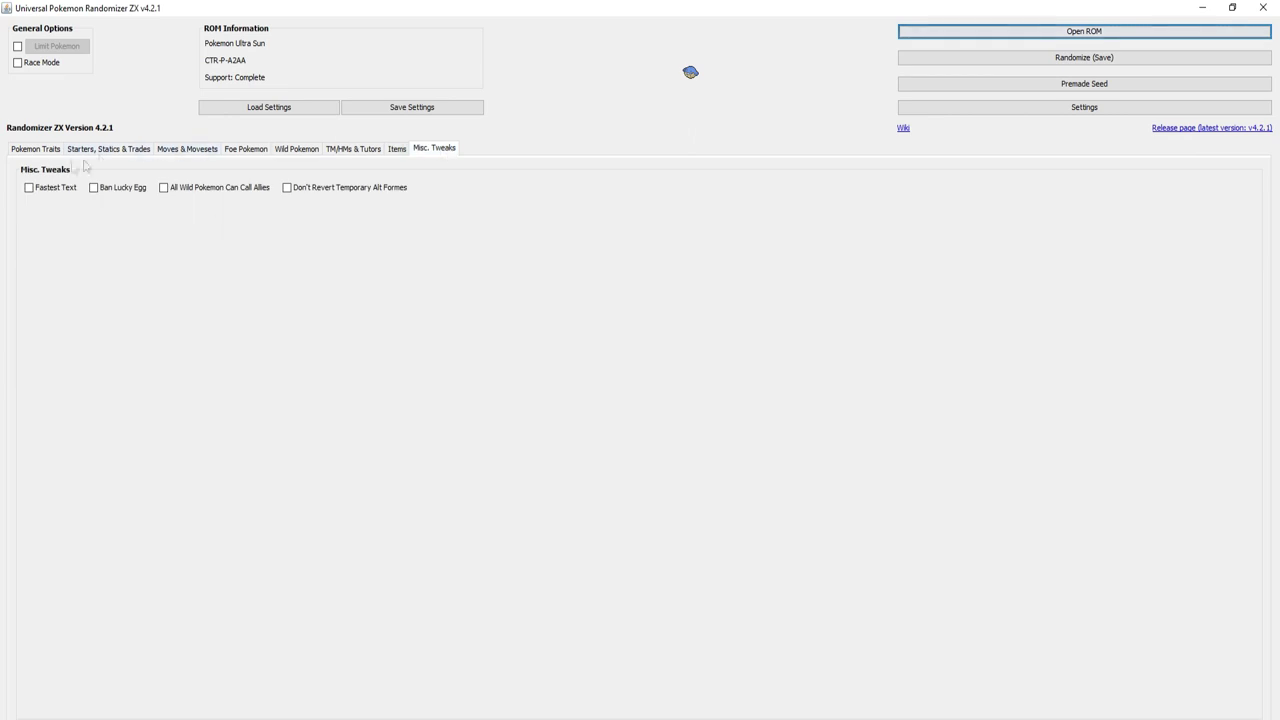
left_click(48, 150)
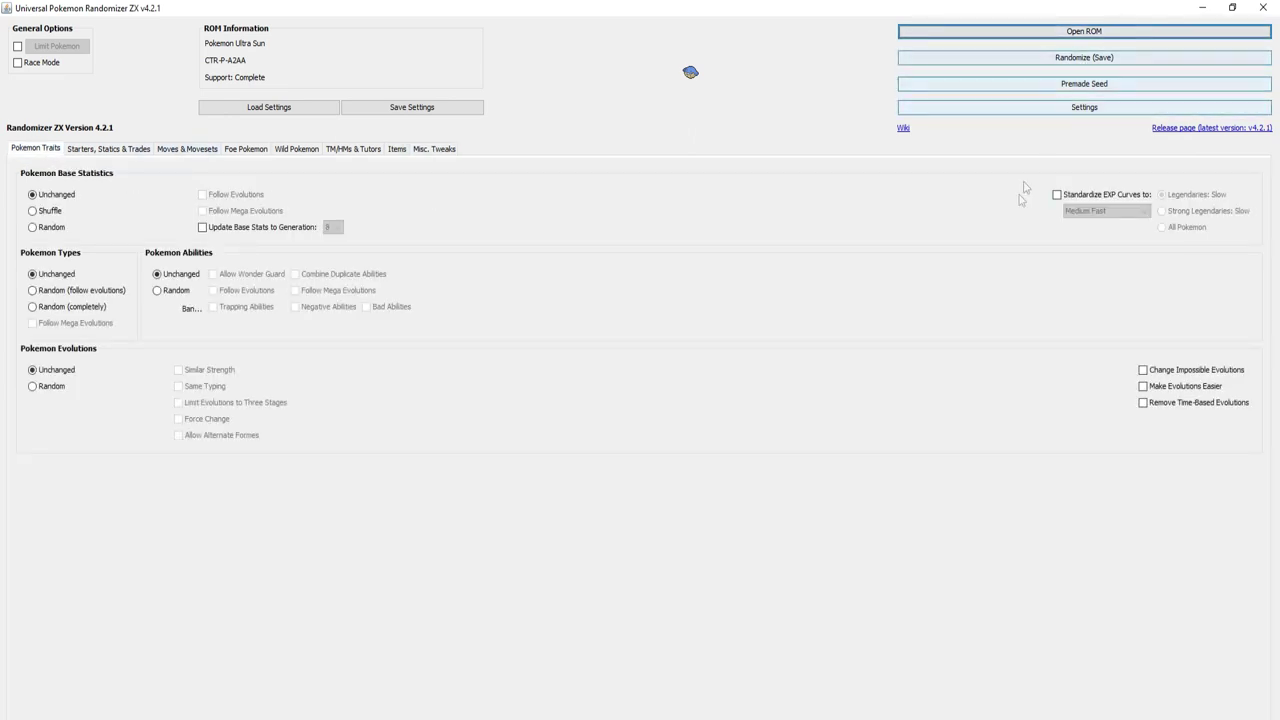
left_click(994, 86)
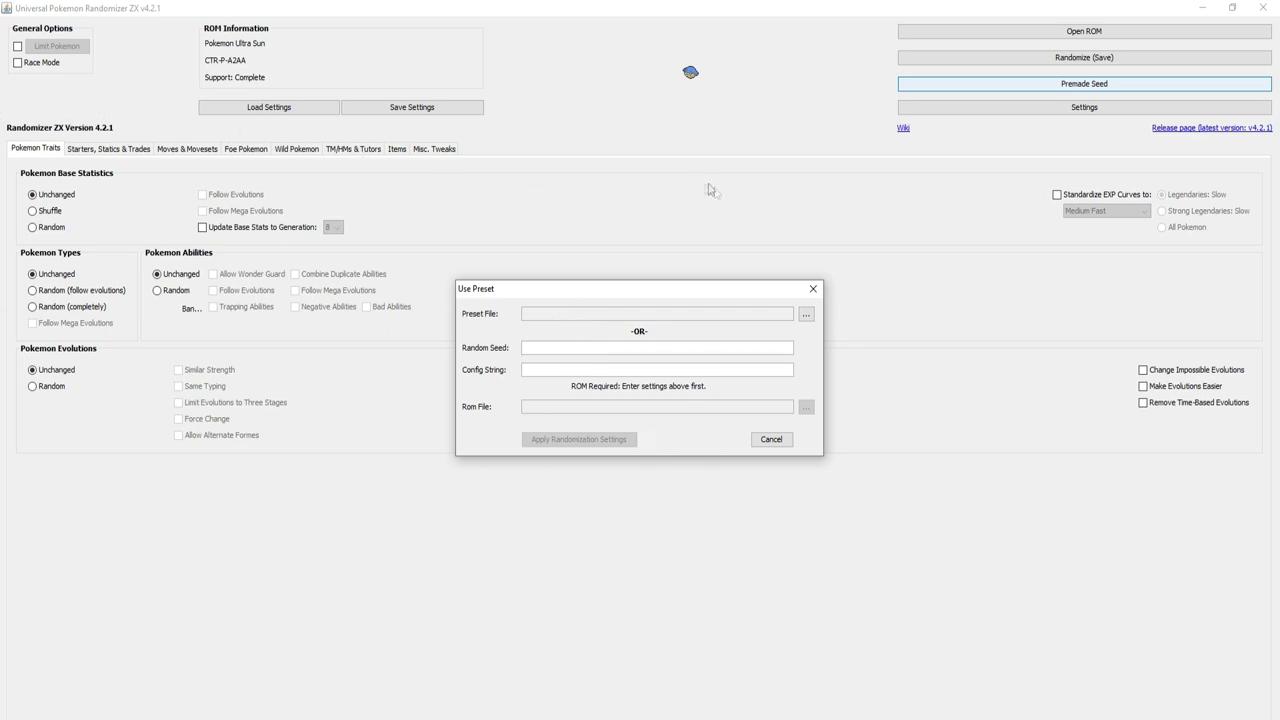
left_click(813, 289)
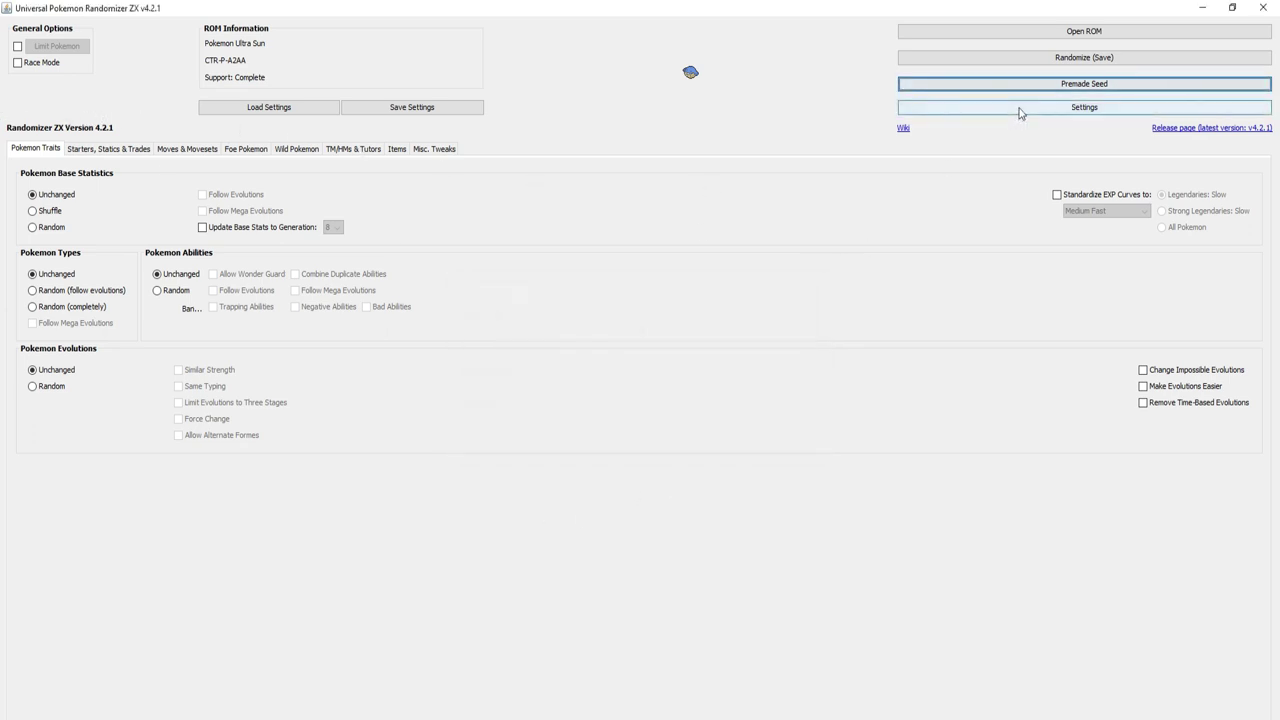
Open the Custom Names Editor and examine its trainer name, trainer class, doubles and Pokemon nickname lists.
left_click(1019, 110)
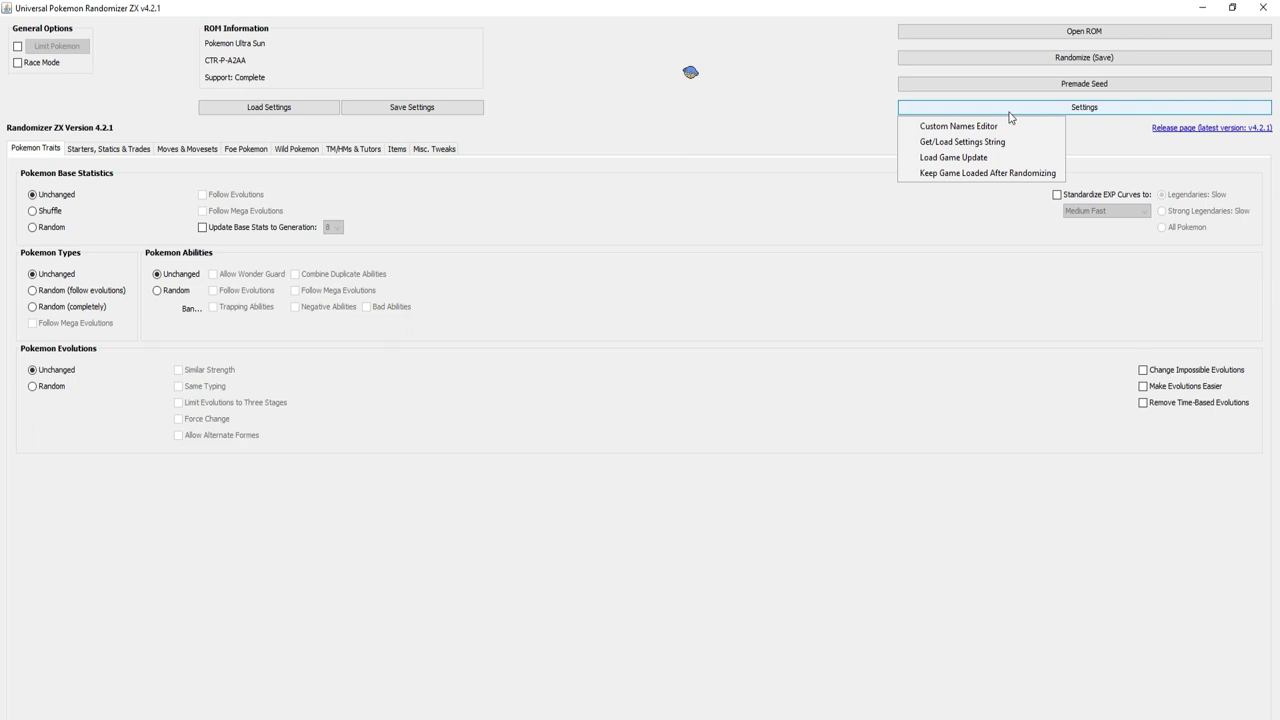
left_click(966, 127)
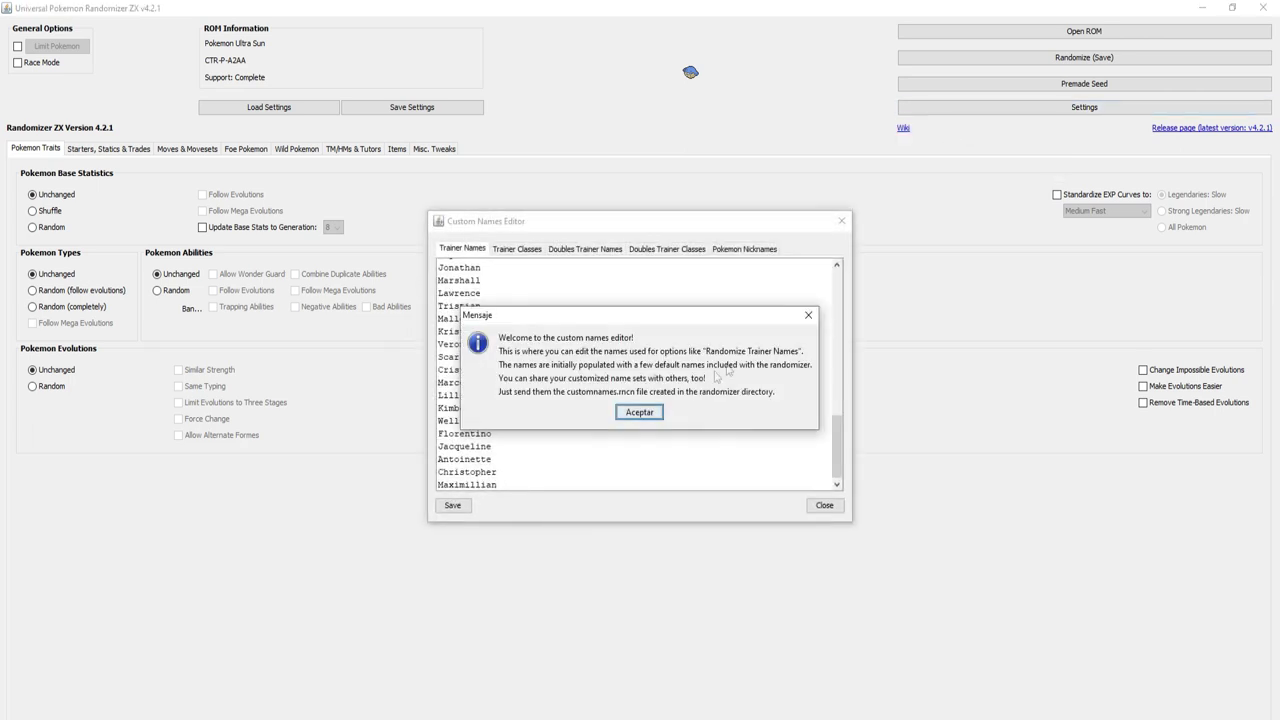
left_click(641, 413)
left_click_drag(516, 456, 432, 247)
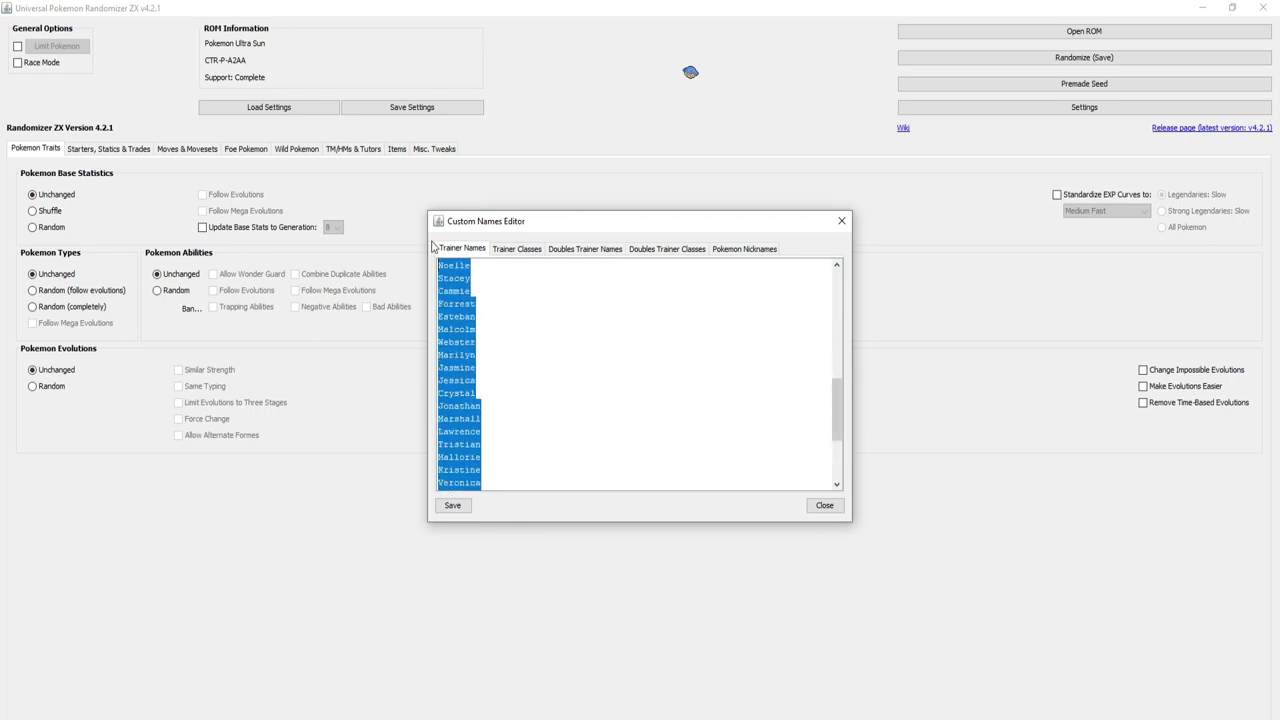
left_click(517, 248)
left_click_drag(505, 357, 449, 268)
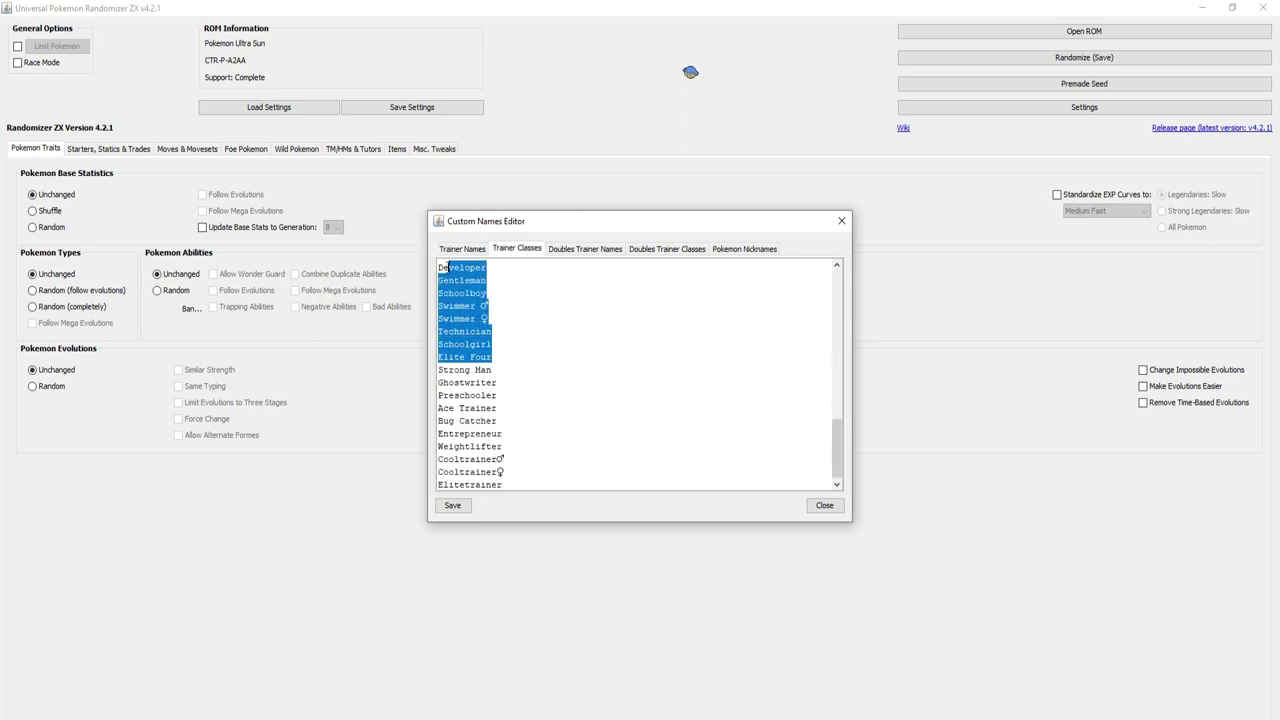
left_click(586, 249)
left_click_drag(509, 388, 461, 305)
left_click(650, 249)
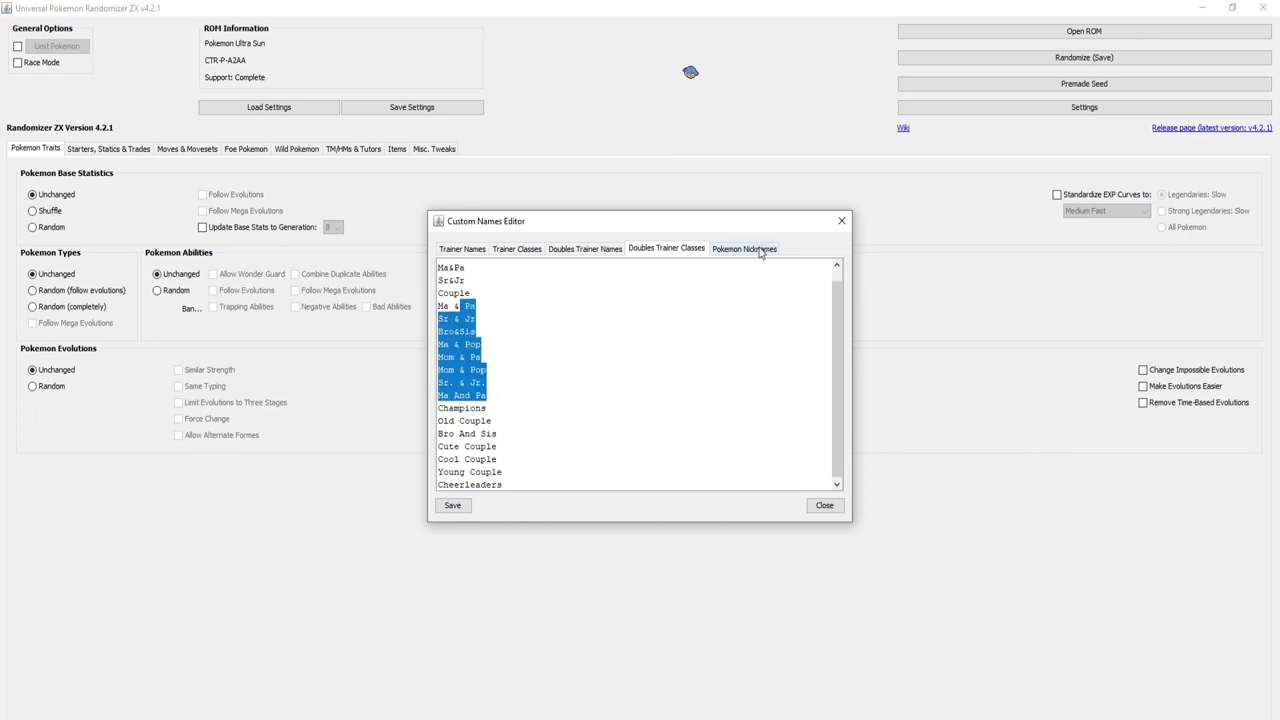
left_click(760, 250)
left_click_drag(487, 468, 435, 259)
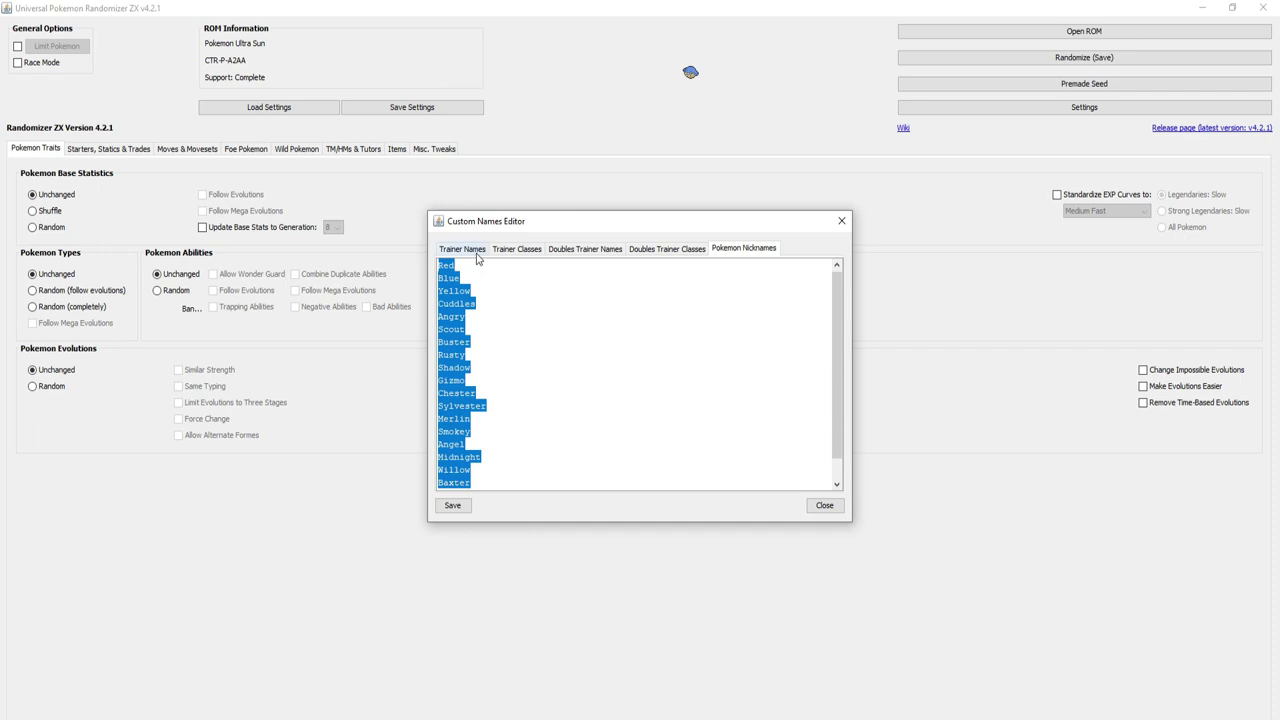
Review the Trainer Names list back to its beginning and close the Custom Names Editor without saving.
left_click(462, 249)
left_click_drag(503, 395, 452, 330)
left_click(508, 327)
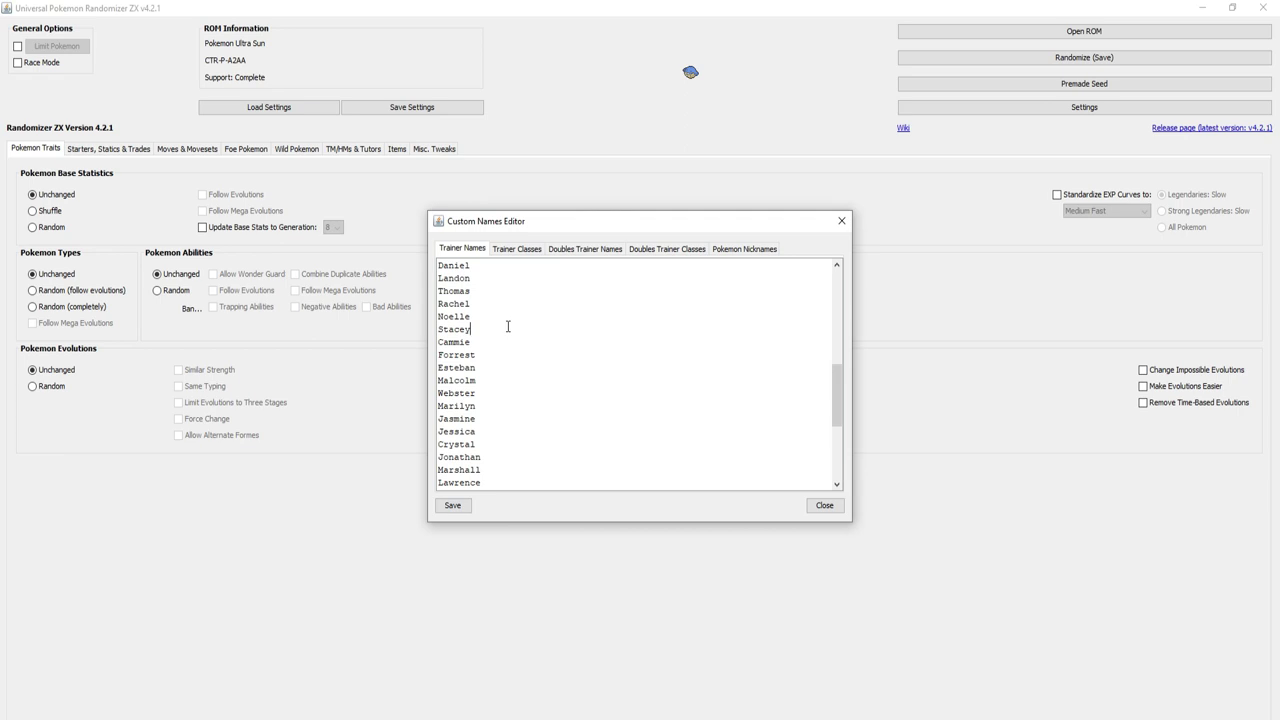
left_click_drag(505, 380, 441, 303)
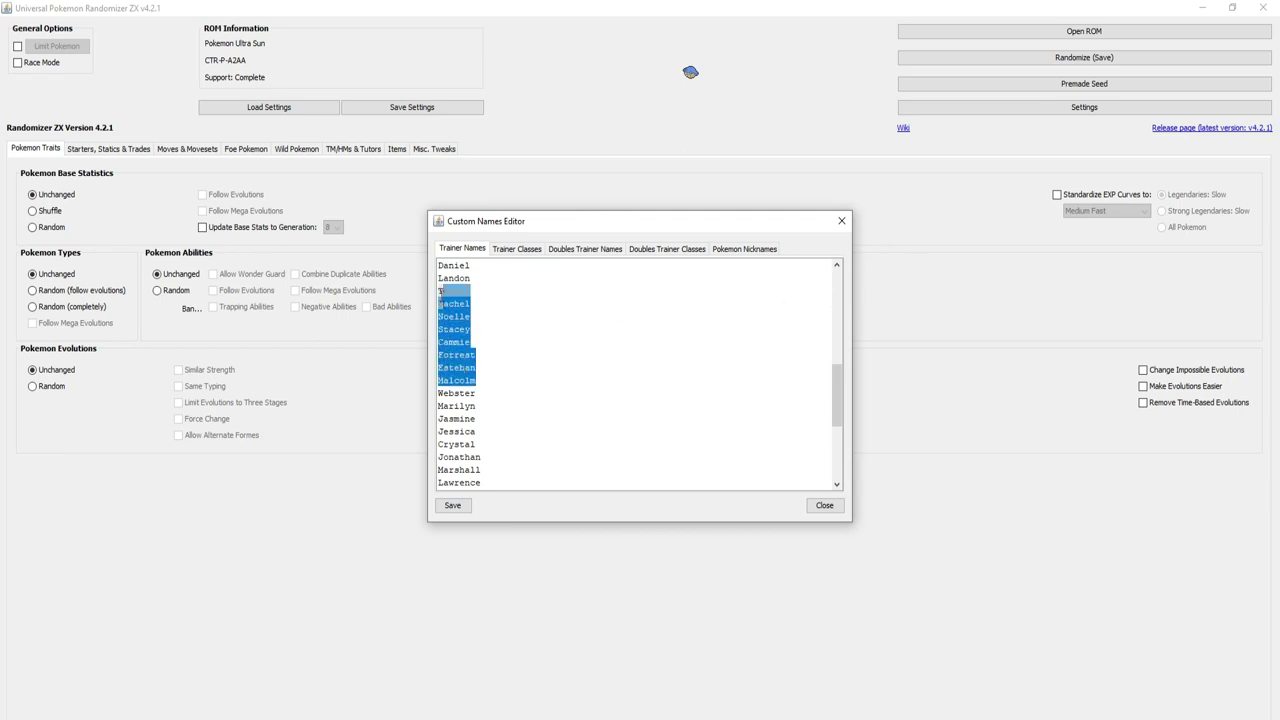
left_click(531, 323)
scroll(514, 397, "up", 15)
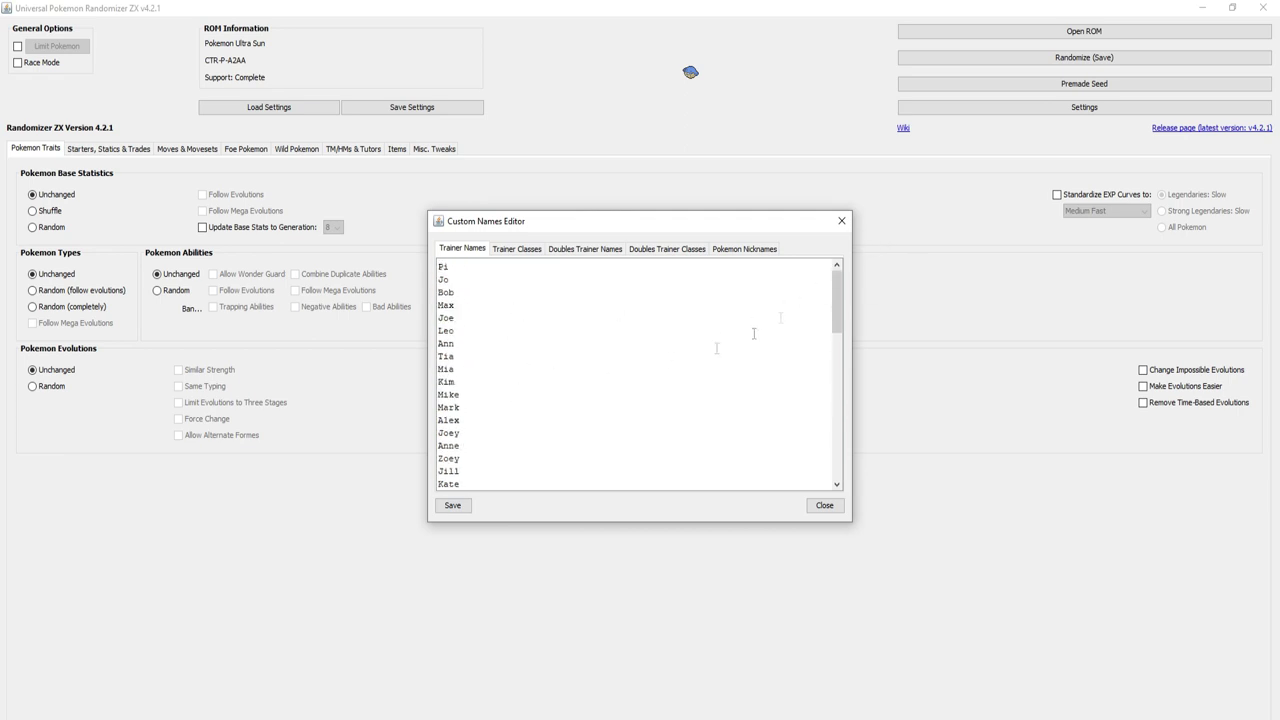
left_click(841, 220)
View the current settings string and close its dialog without loading another one.
left_click(1000, 108)
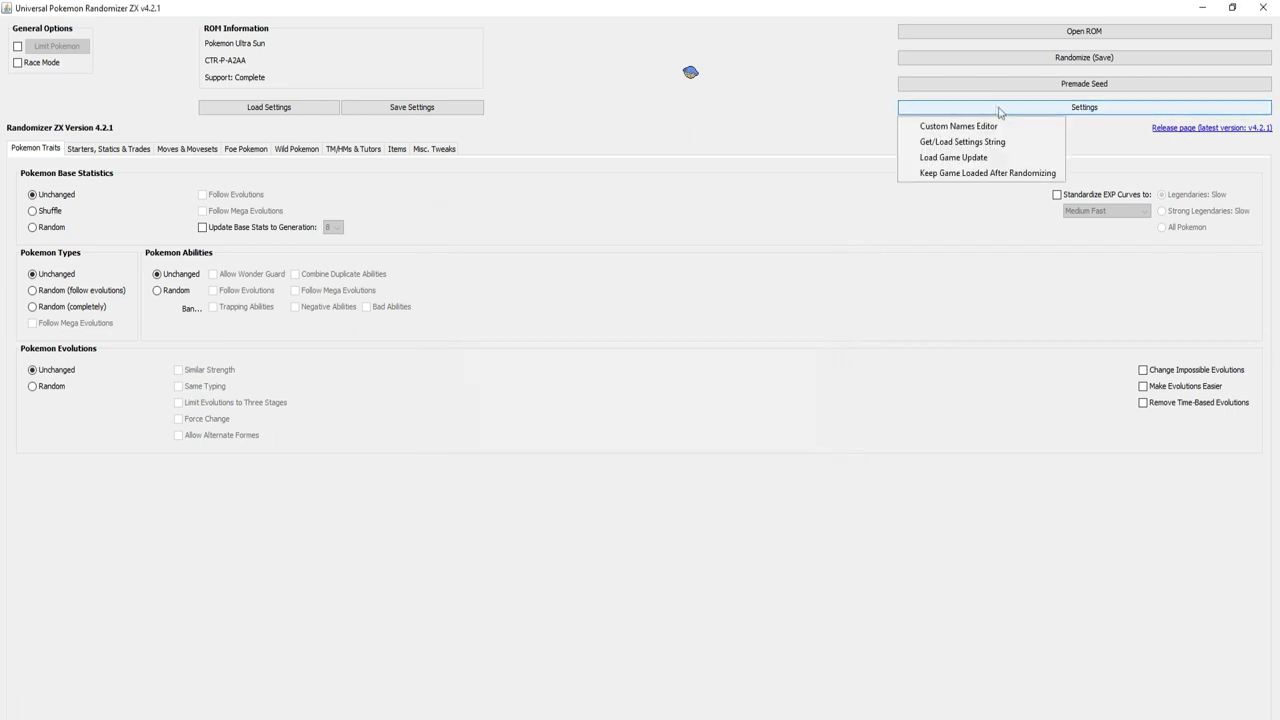
left_click(961, 143)
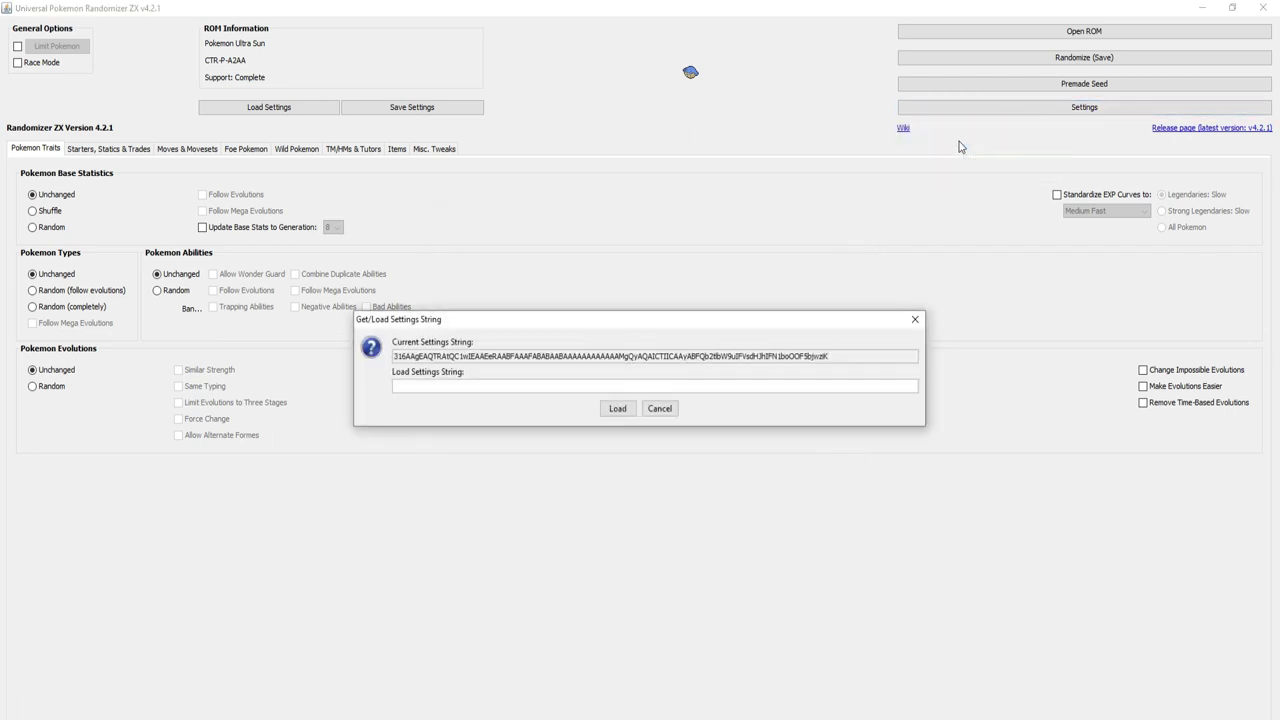
left_click(916, 321)
Turn on keeping the game loaded after randomizing and dismiss the notice.
left_click(1077, 108)
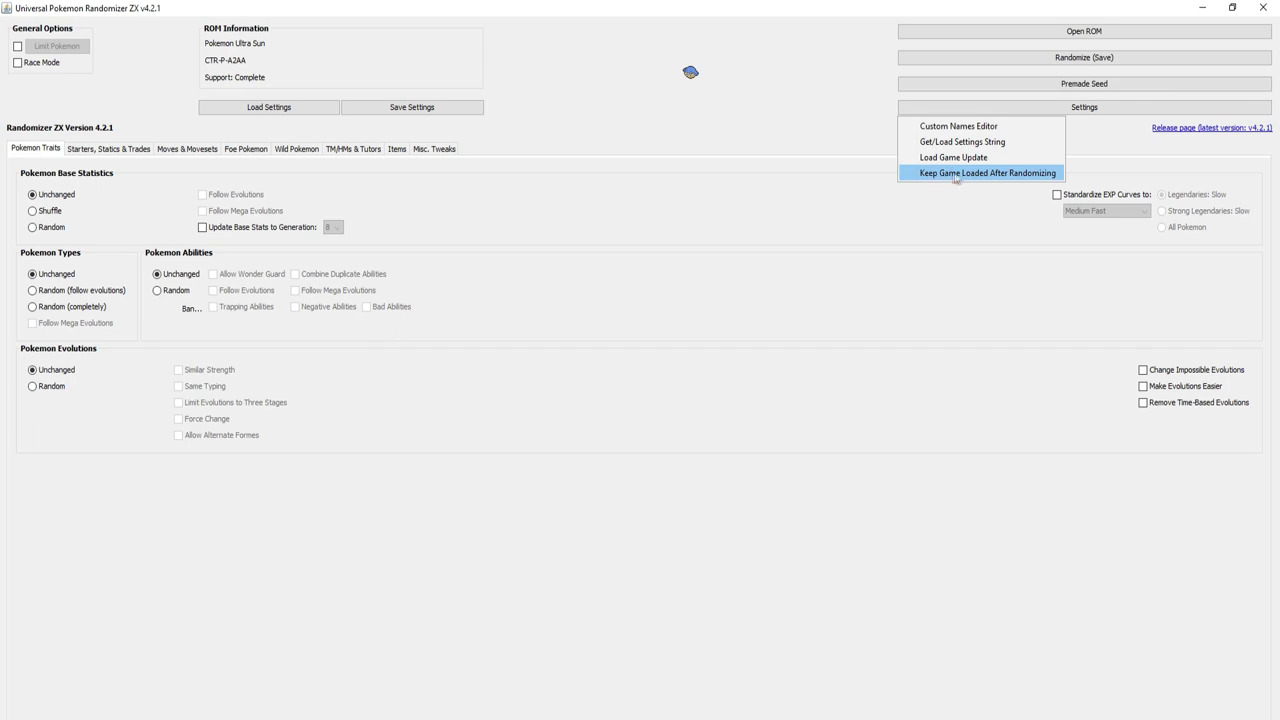
left_click(994, 176)
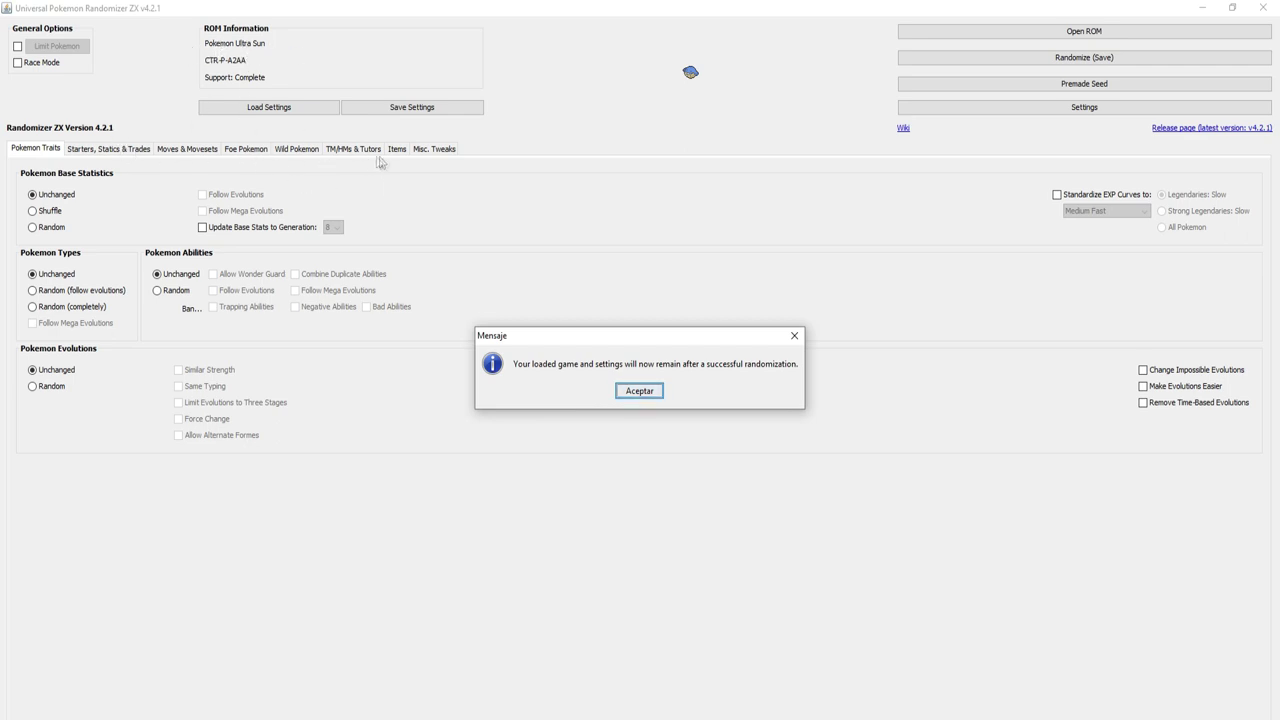
left_click(797, 338)
Switch back to unloading the game after randomizing and dismiss the notice.
left_click(1040, 109)
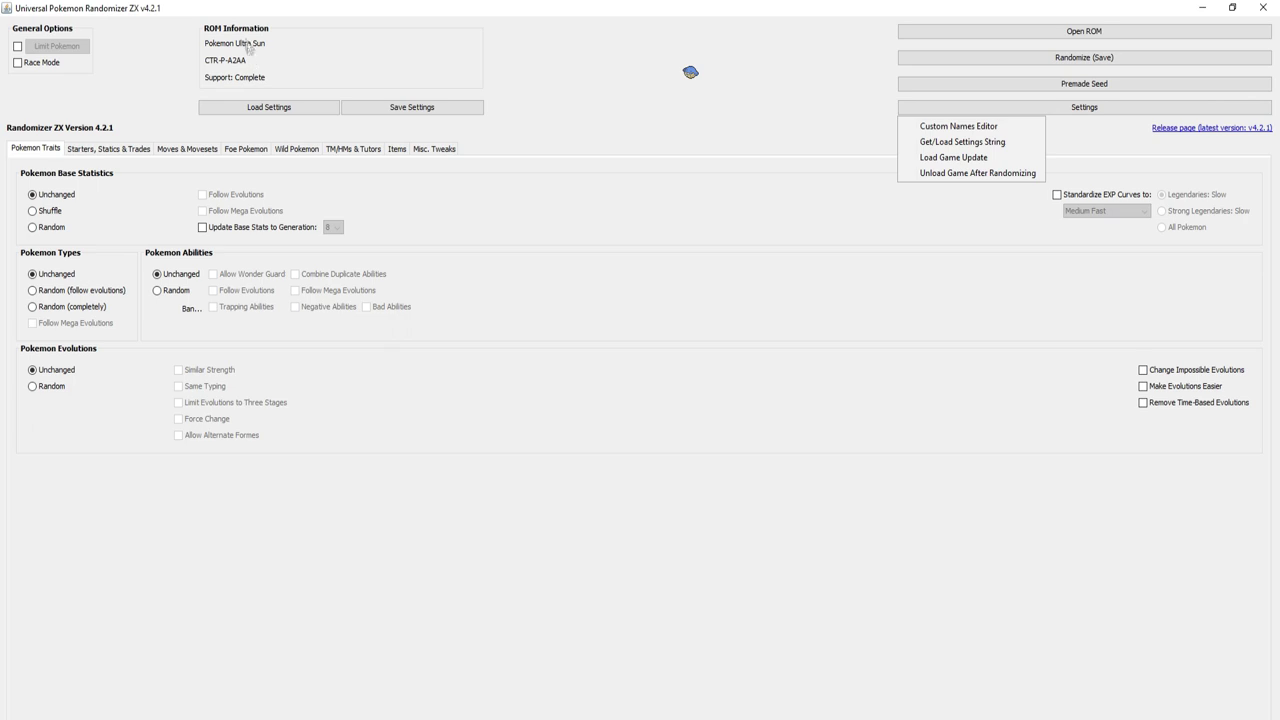
left_click(985, 174)
left_click(650, 398)
left_click(1000, 108)
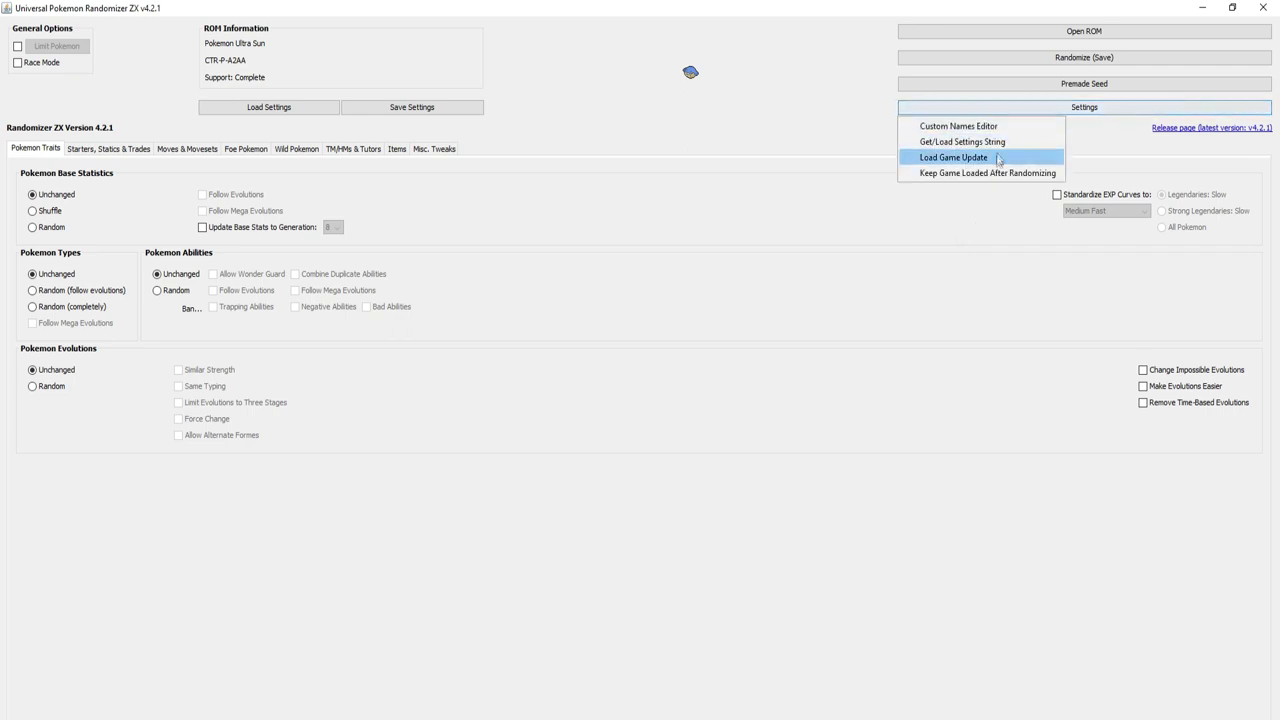
left_click(758, 164)
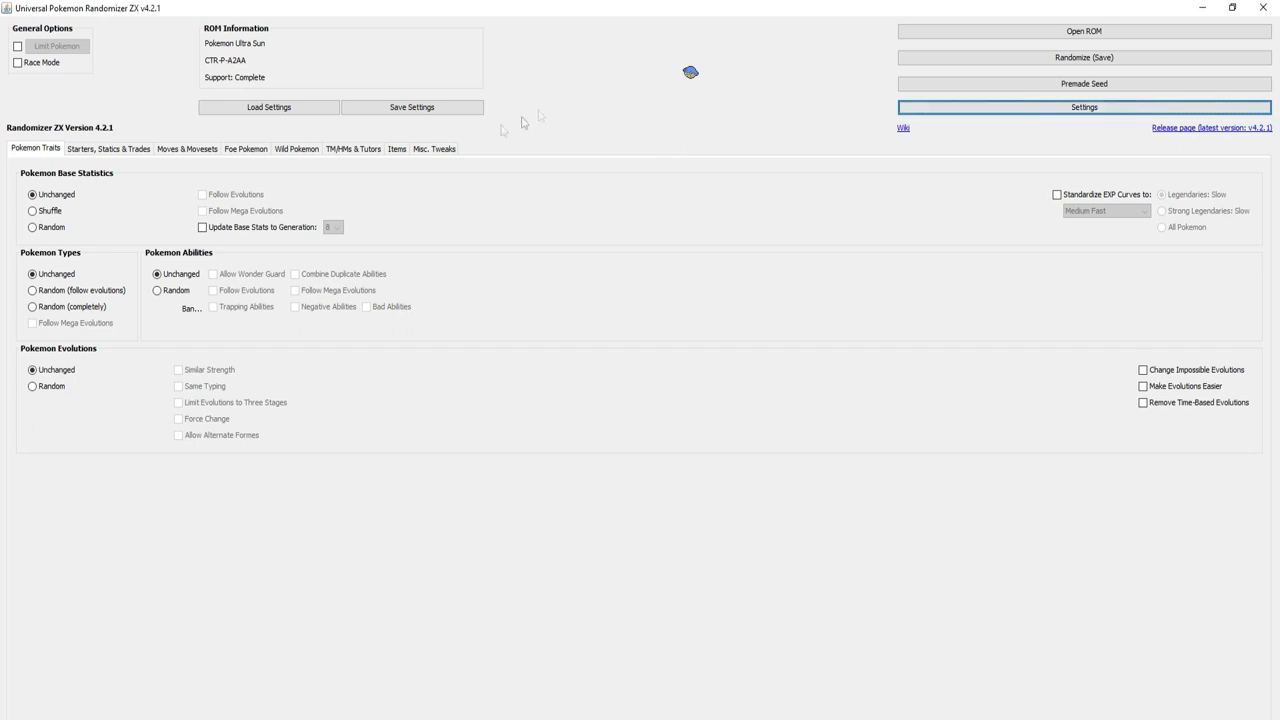
mouse_move(42, 231)
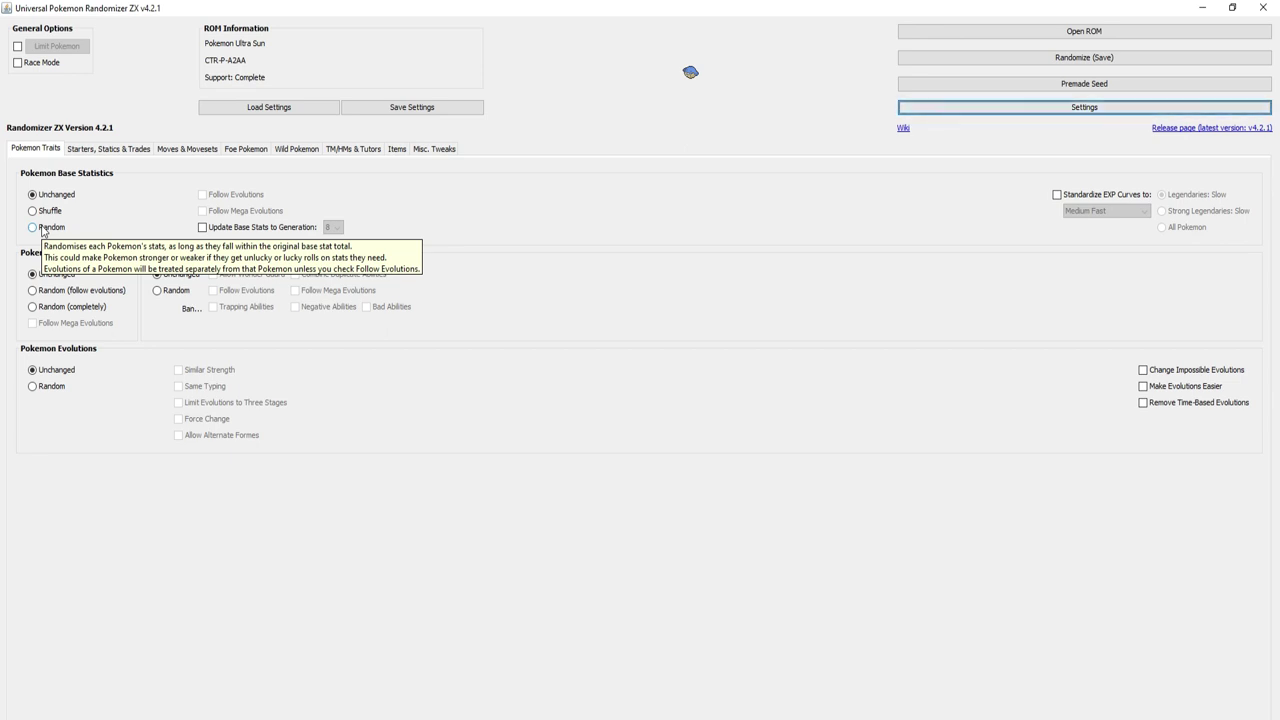
Try limiting the allowed Pokemon to Generation 1 with related Gen 2, Gen 4 and Gen 6, and discard the limit.
left_click(17, 46)
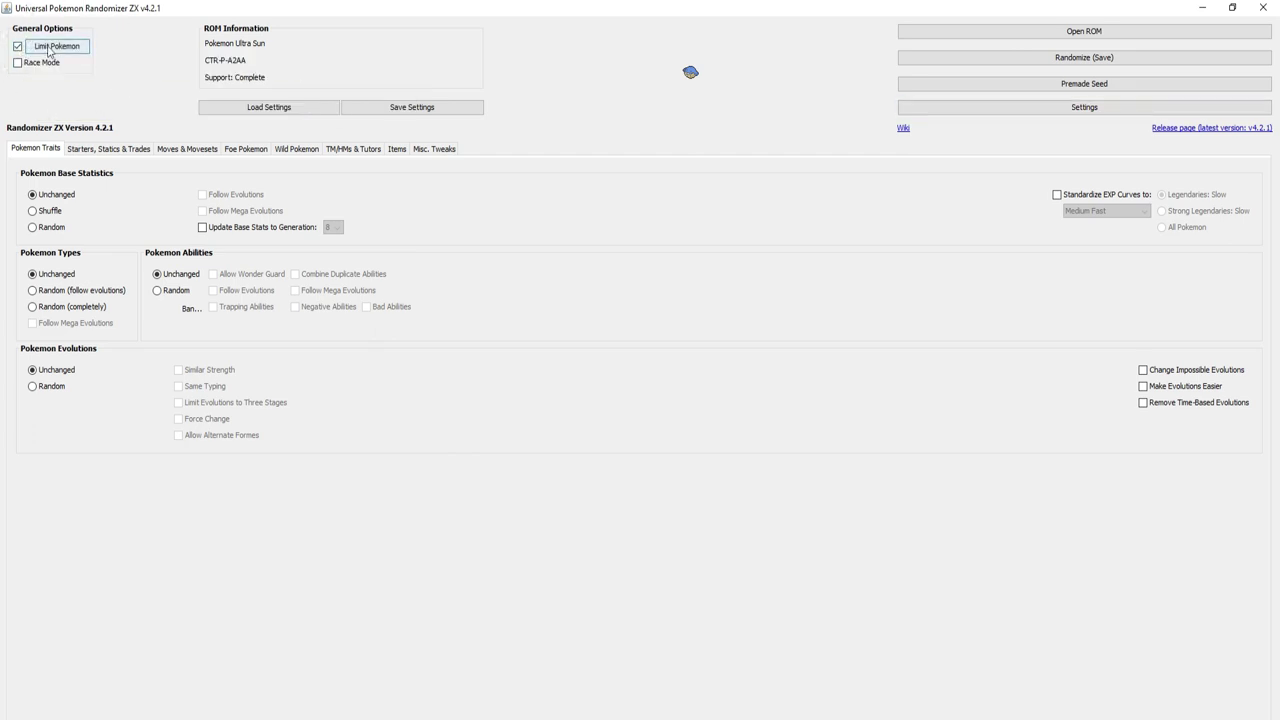
left_click(52, 47)
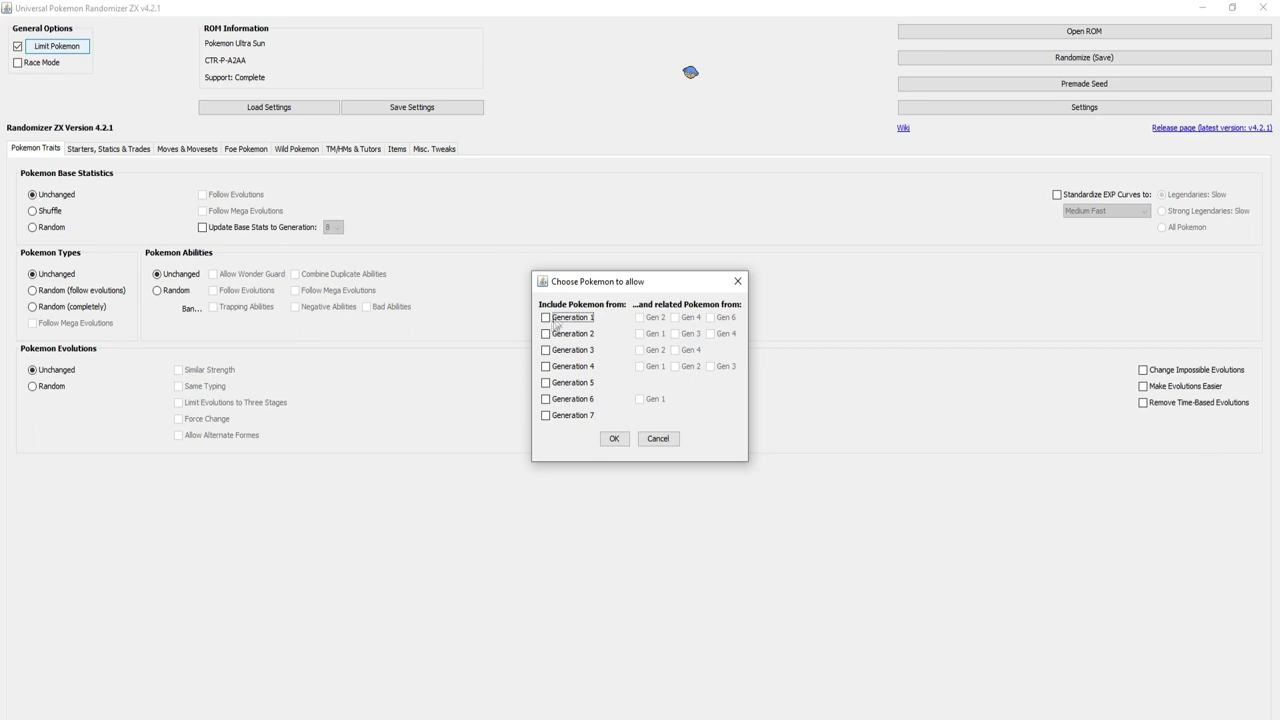
left_click(552, 323)
left_click(641, 319)
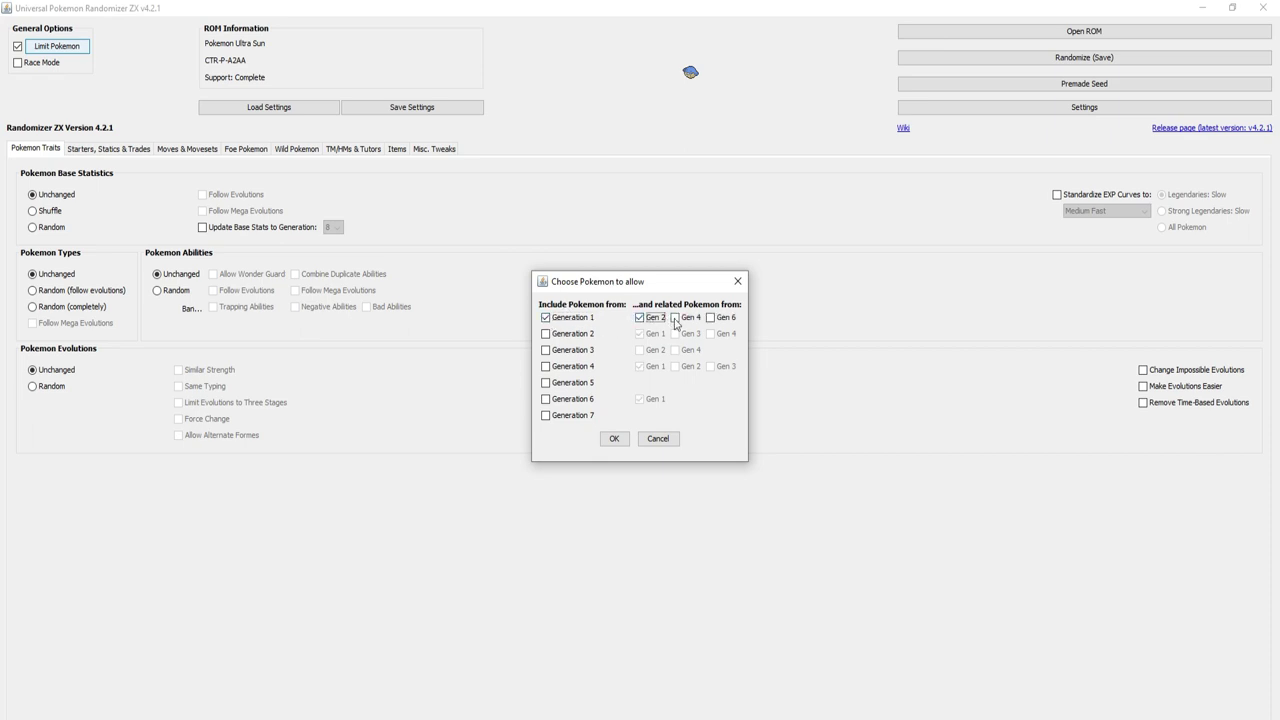
left_click(676, 320)
left_click(712, 320)
left_click(548, 319)
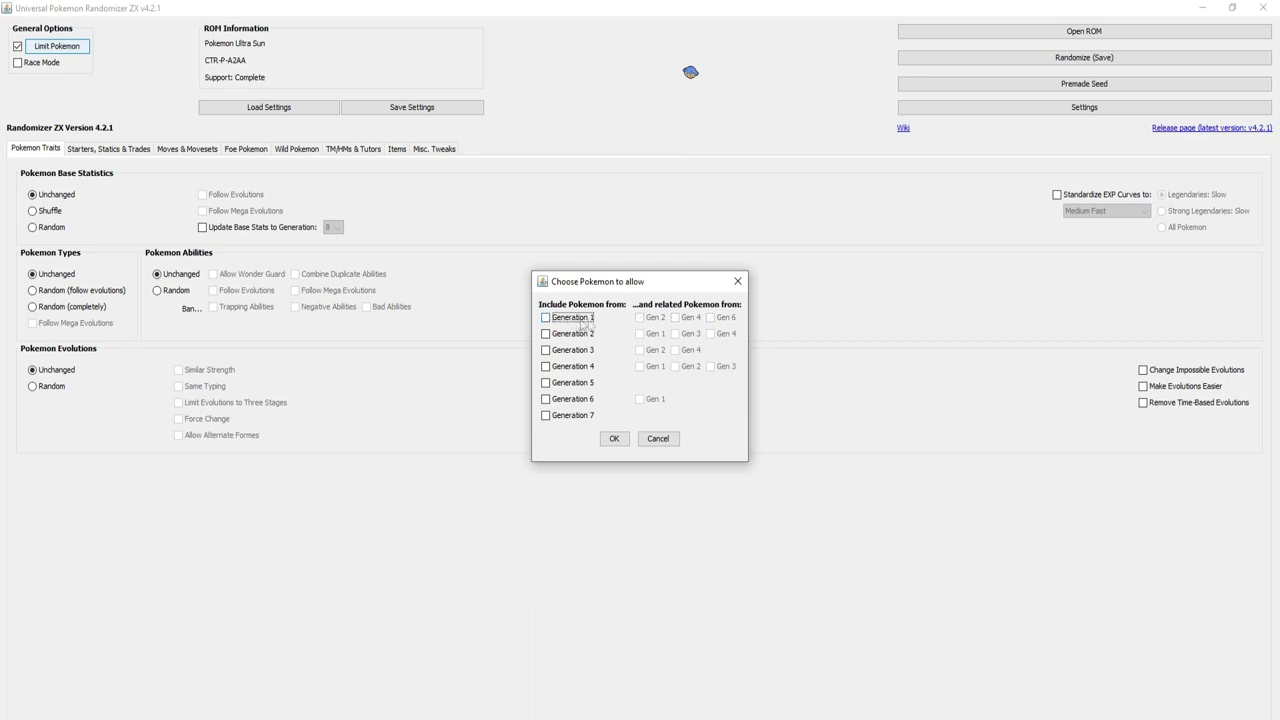
left_click(738, 281)
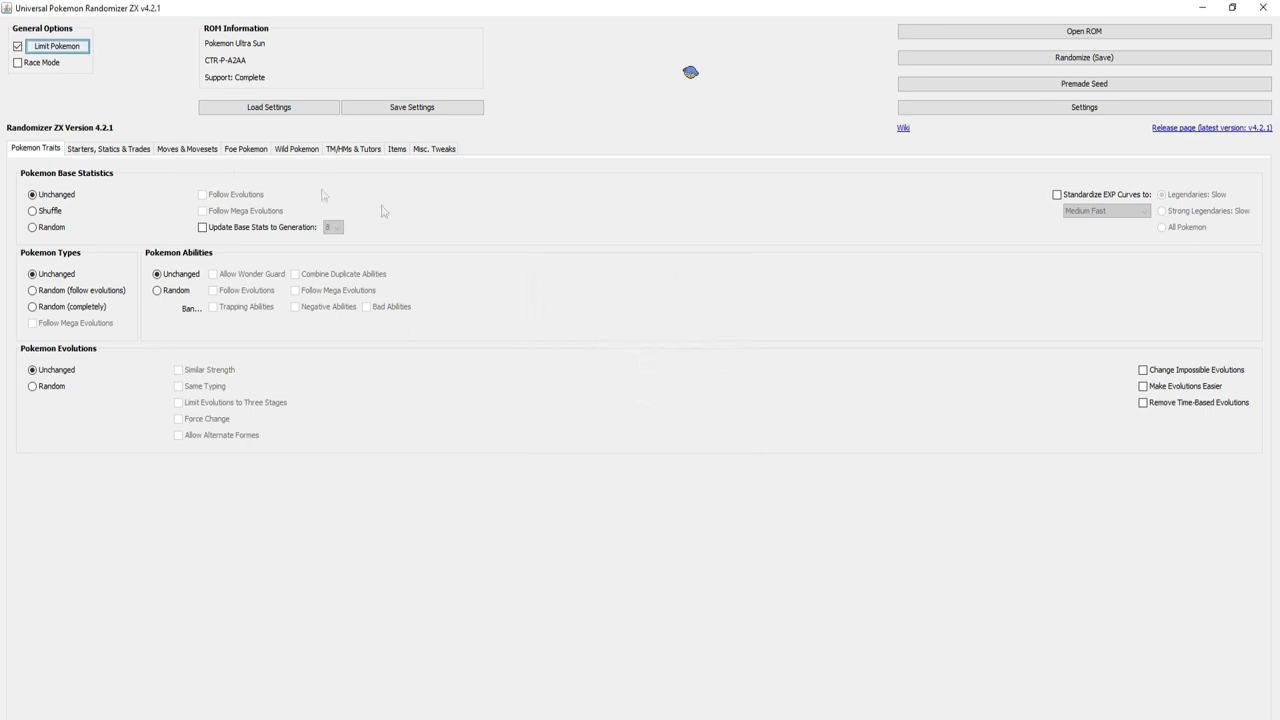
Try Race Mode in the general options and turn it off again.
left_click(17, 62)
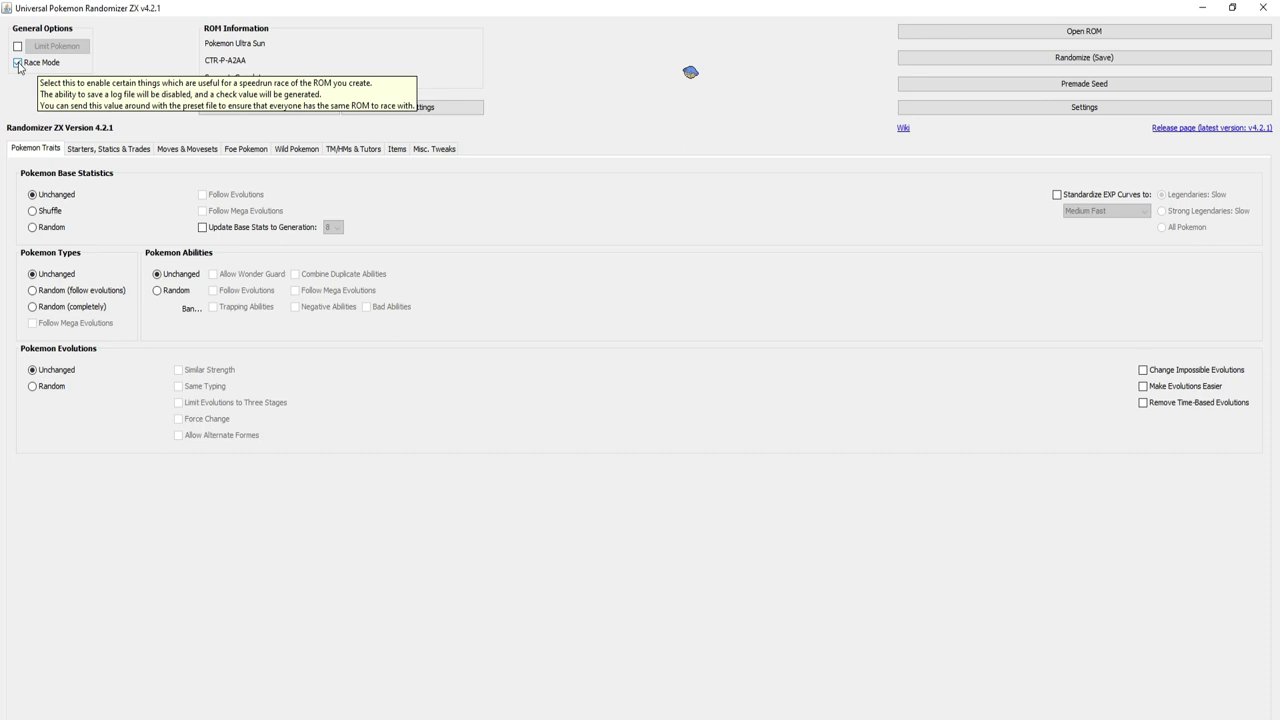
left_click(18, 63)
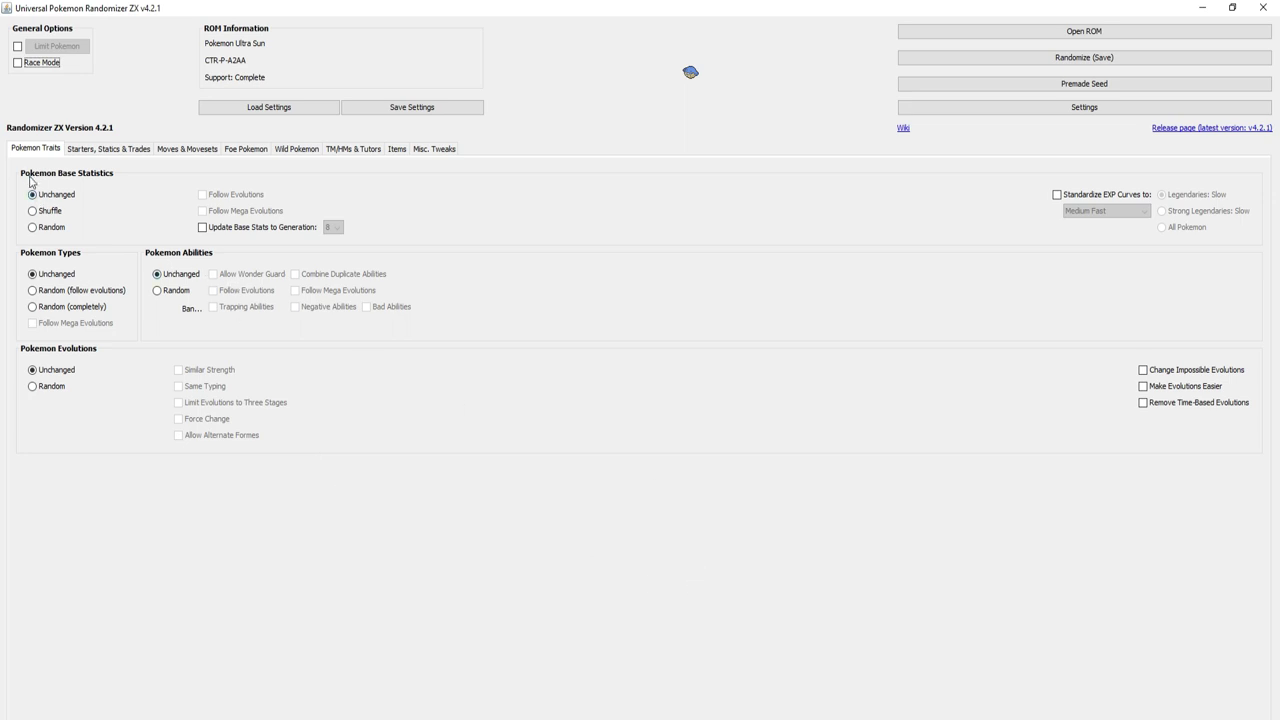
Set the Pokemon base statistics to Random and enable updating base stats to Generation 8.
left_click(42, 212)
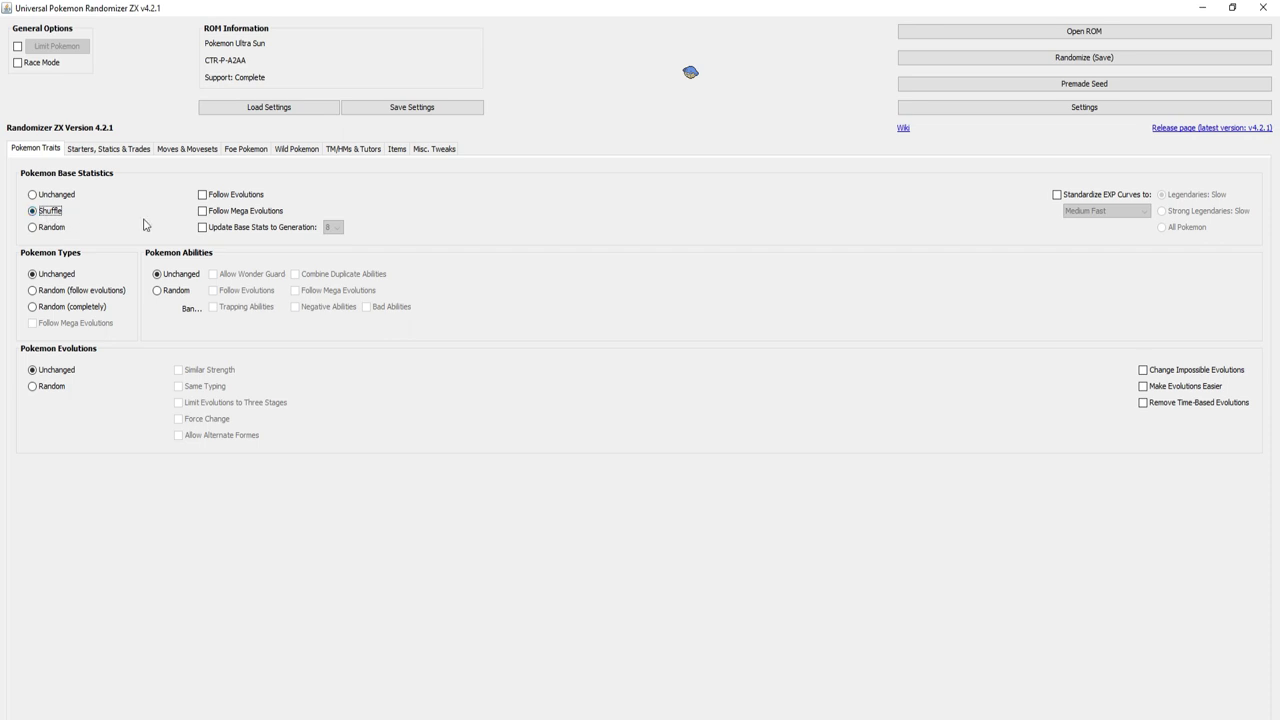
left_click(56, 229)
left_click(203, 228)
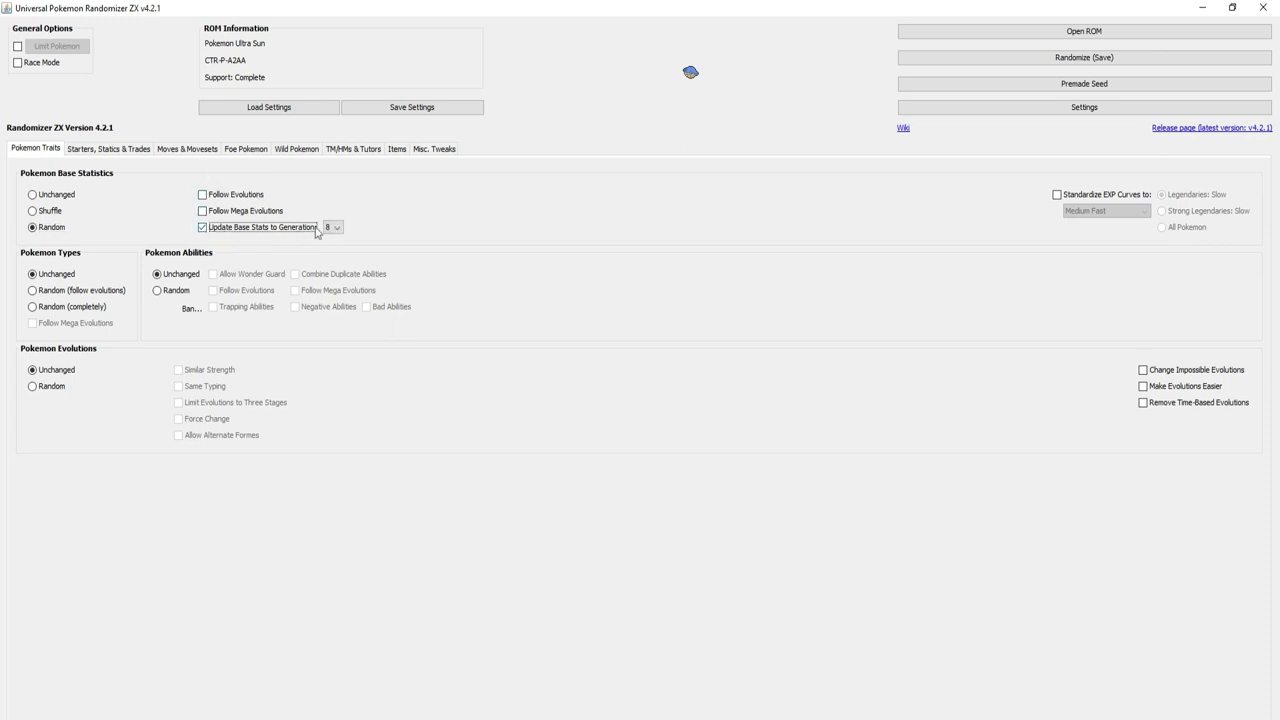
left_click(203, 228)
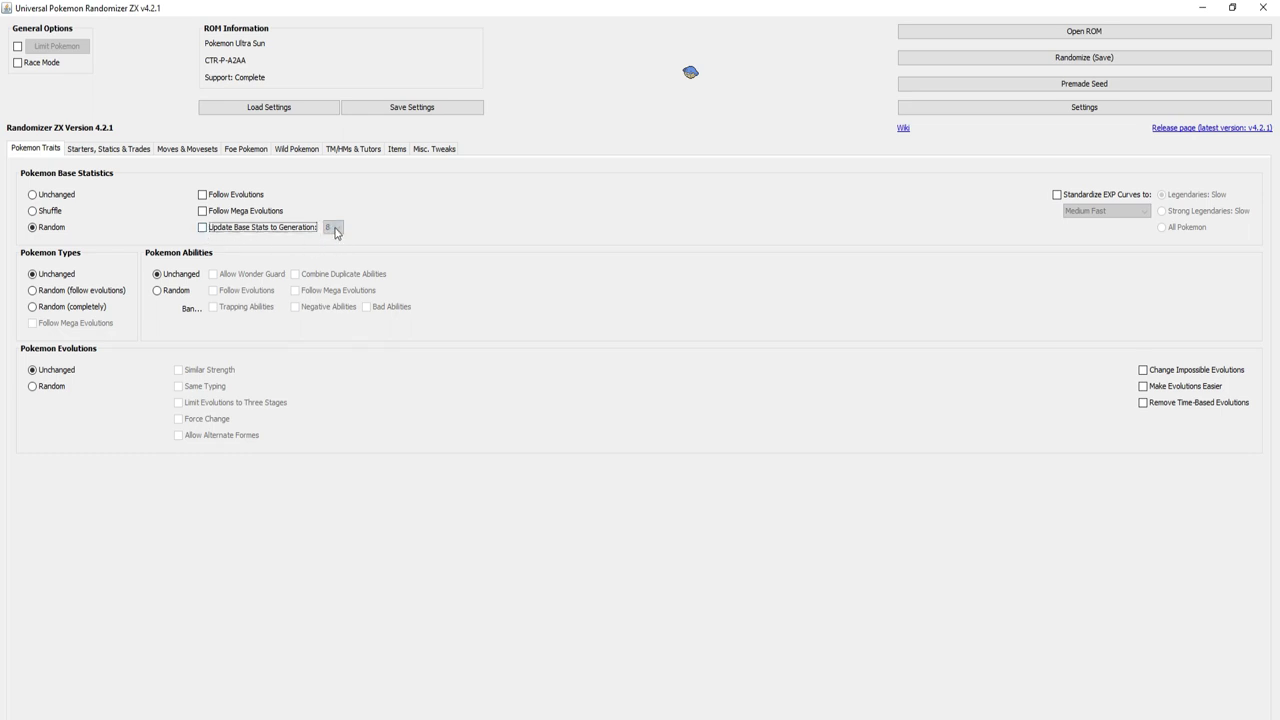
left_click(202, 229)
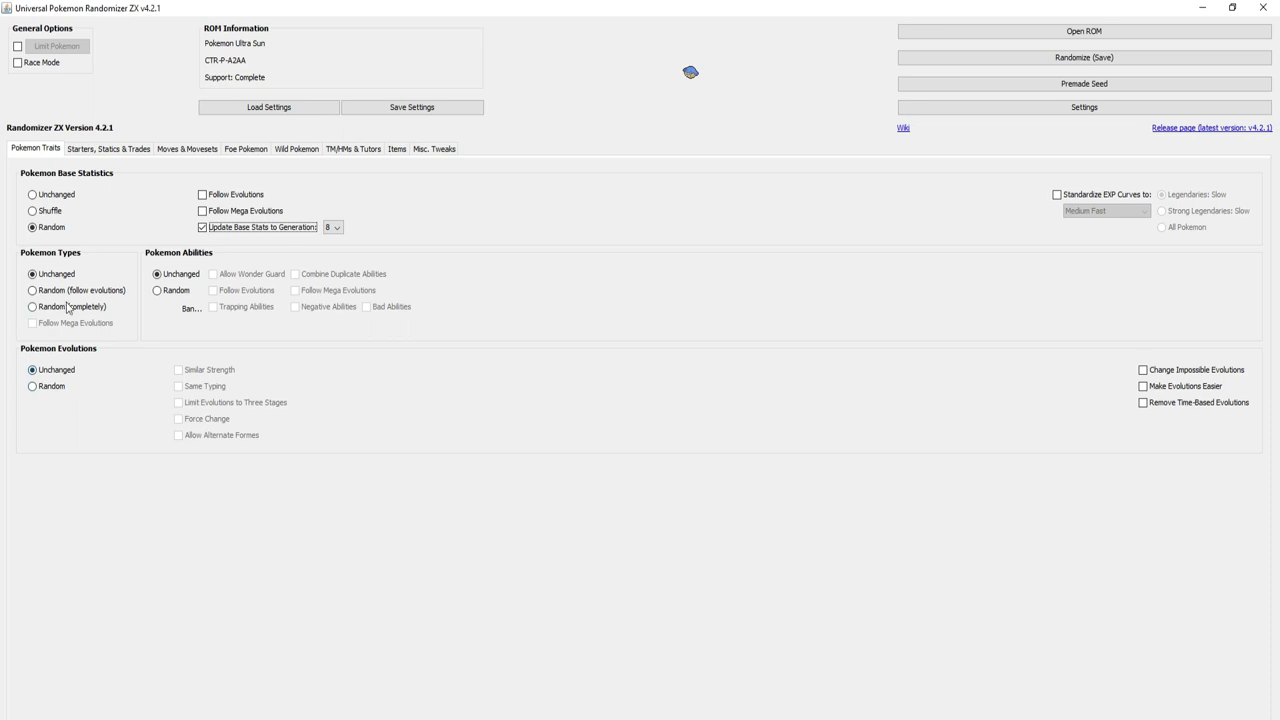
Set the Pokemon types to Random (completely), leaving Follow Mega Evolutions off.
left_click(43, 292)
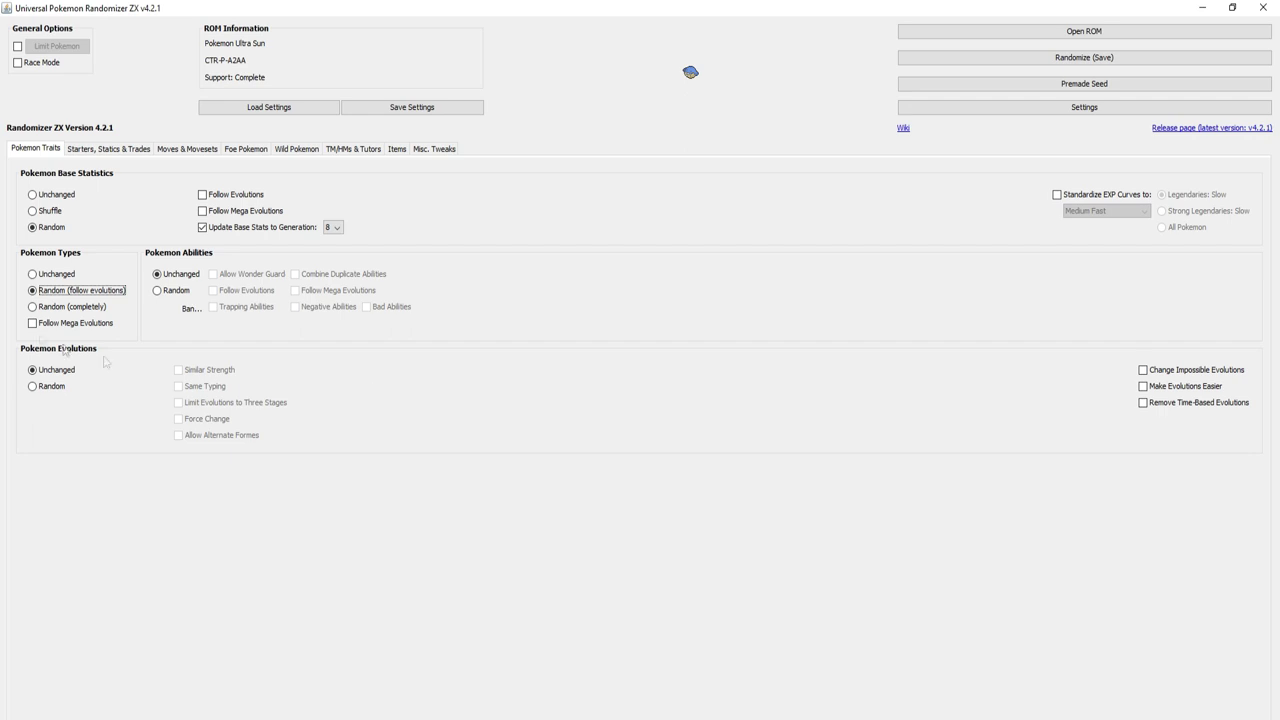
left_click(66, 307)
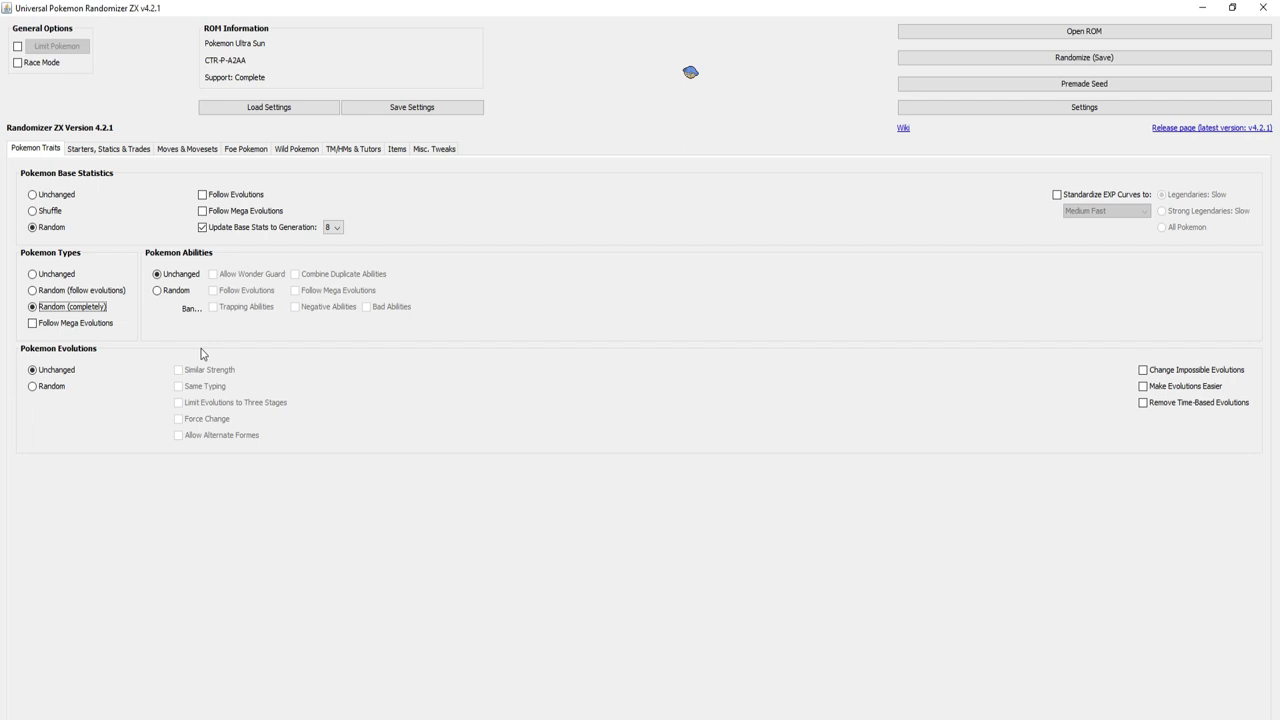
left_click(35, 325)
left_click(33, 324)
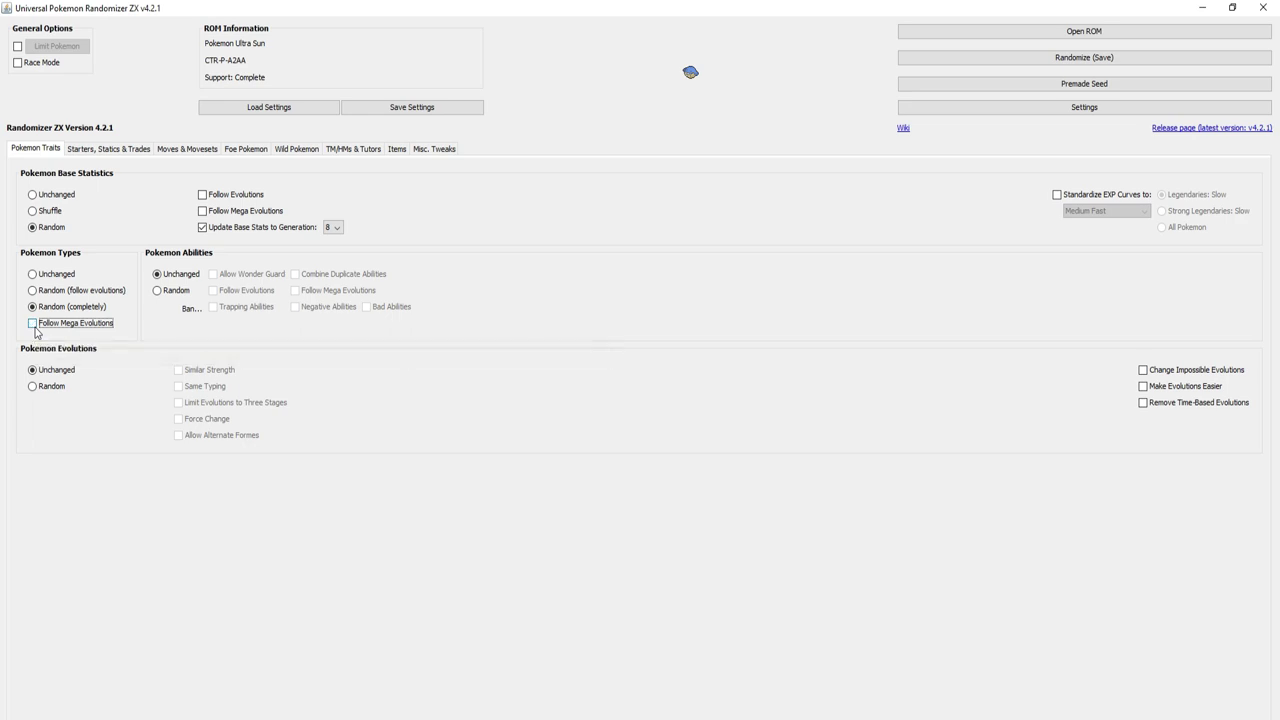
Randomize the Pokemon abilities with Follow Evolutions enabled, and ban trapping, negative and bad abilities.
left_click(165, 292)
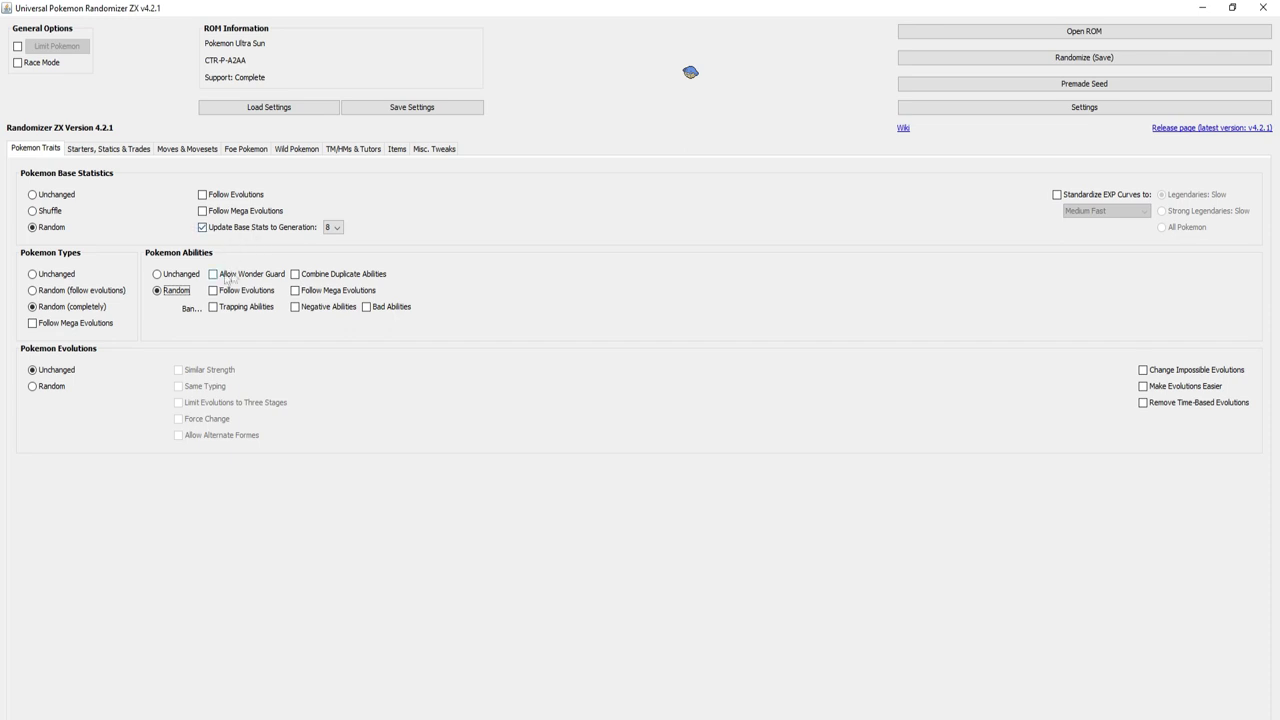
left_click(214, 276)
mouse_move(225, 282)
left_click(213, 279)
left_click(213, 291)
left_click(213, 308)
mouse_move(377, 281)
left_click(296, 274)
left_click(296, 274)
left_click(296, 309)
left_click(366, 307)
mouse_move(305, 317)
mouse_move(380, 312)
Set the Pokemon evolutions to Random.
left_click(42, 391)
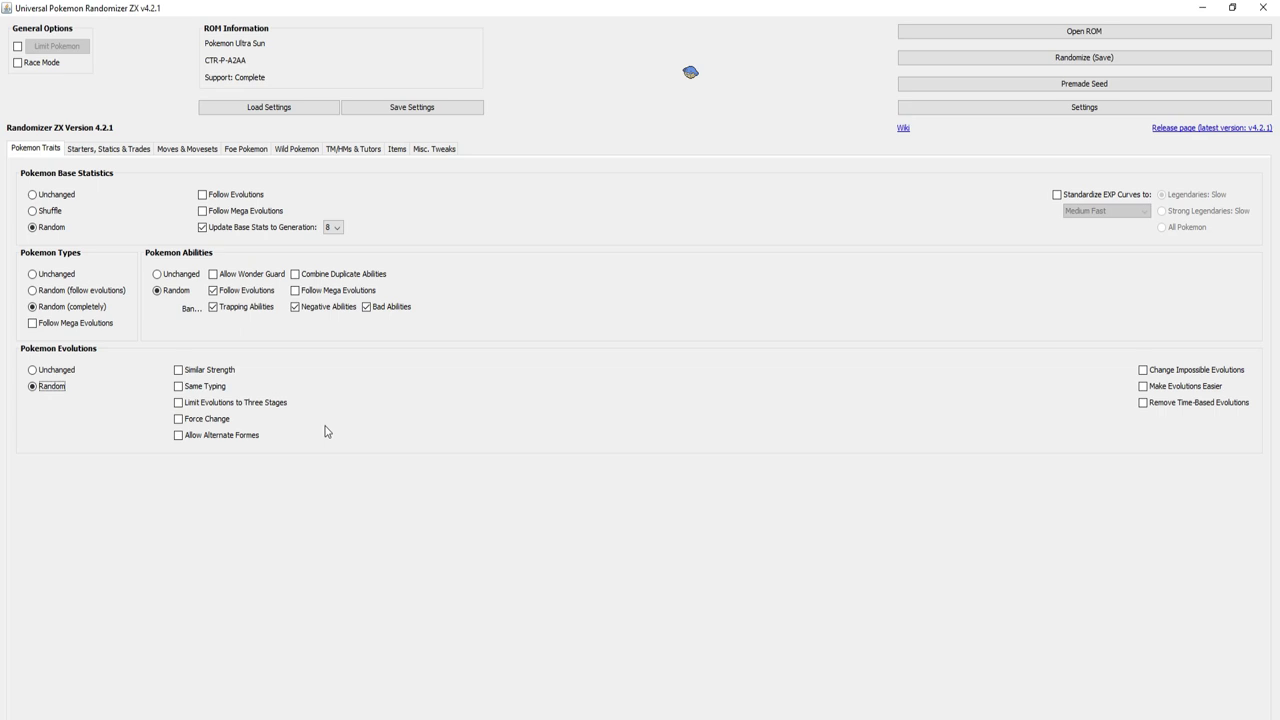
Standardize the EXP curves to Medium Slow for All Pokemon.
left_click(1056, 196)
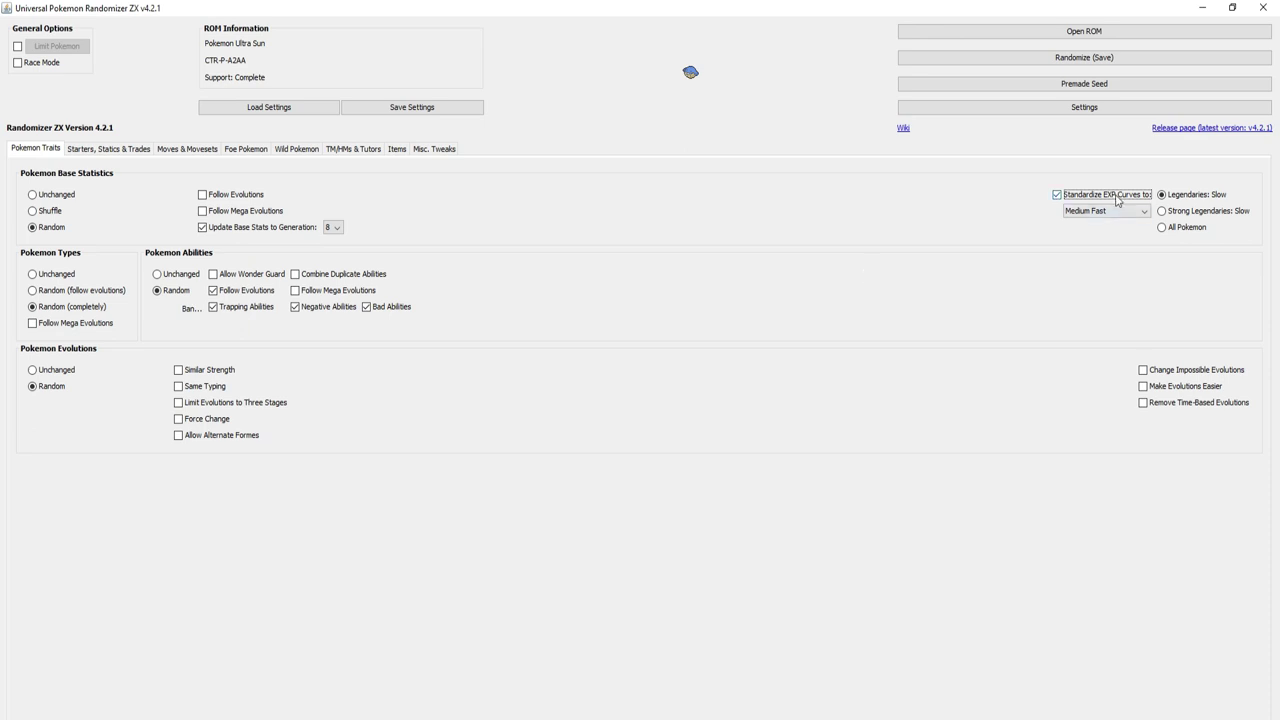
mouse_move(1117, 198)
left_click(1108, 210)
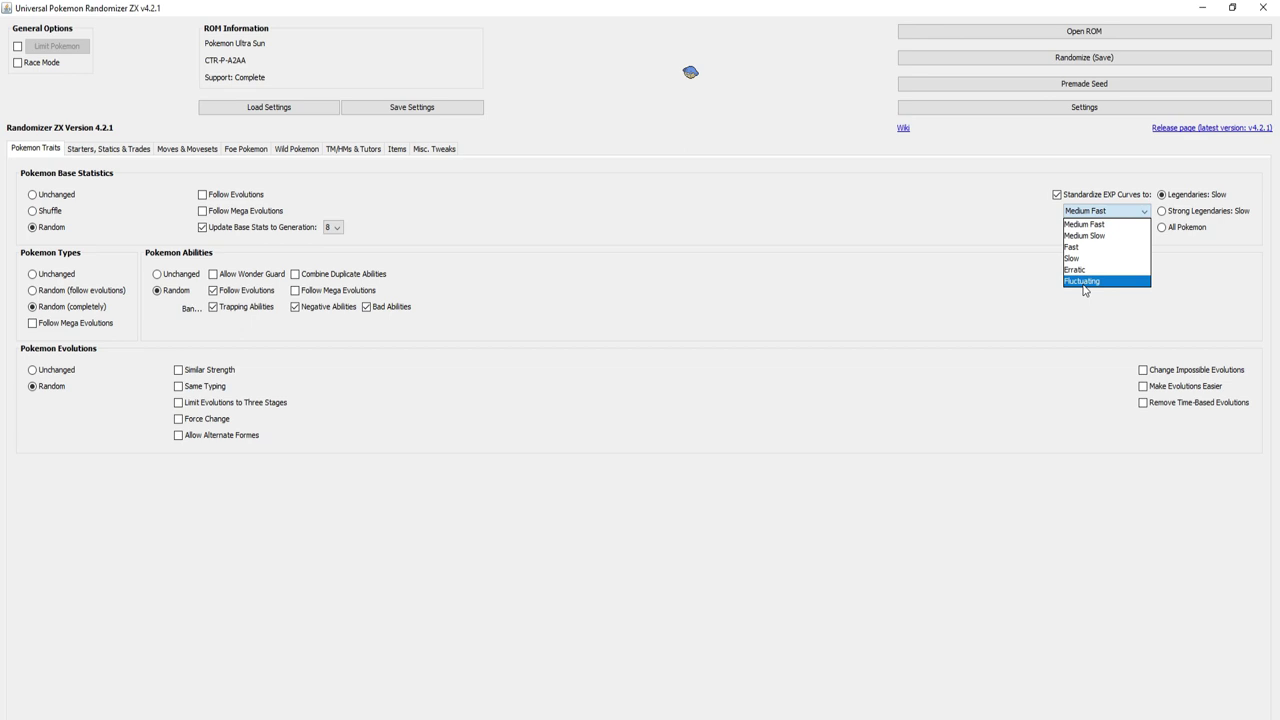
left_click(1083, 237)
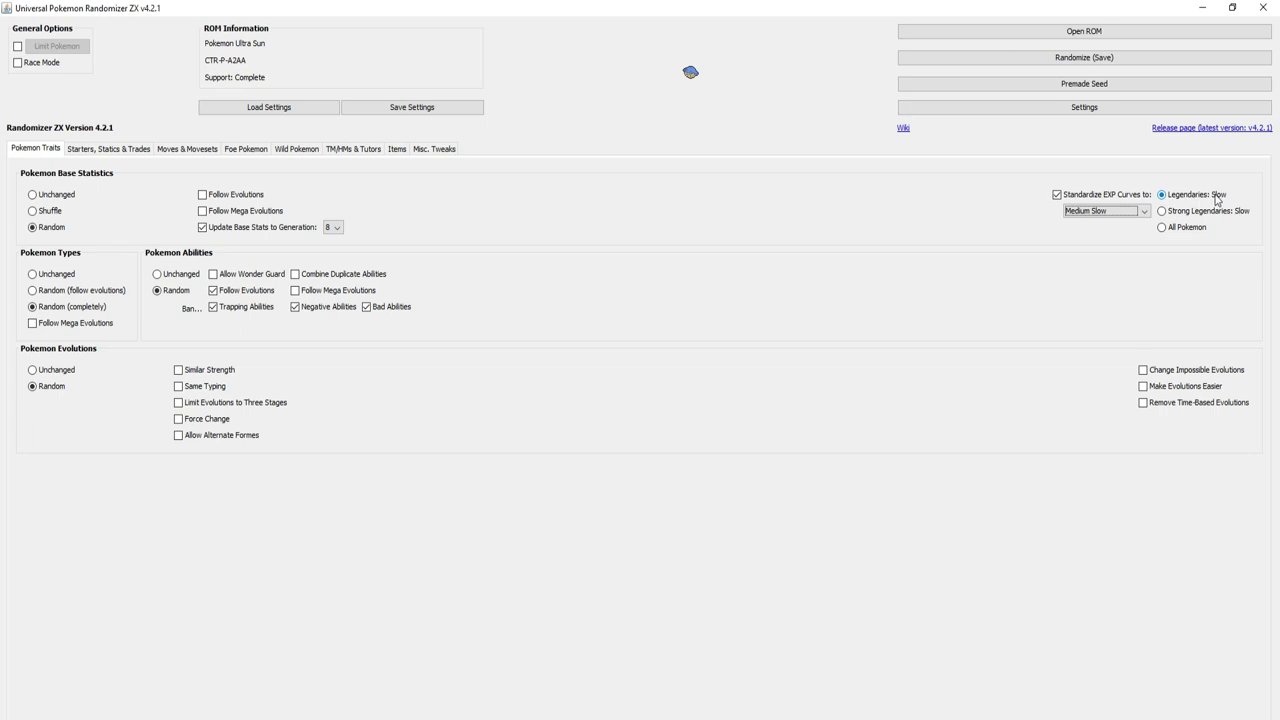
left_click(1165, 213)
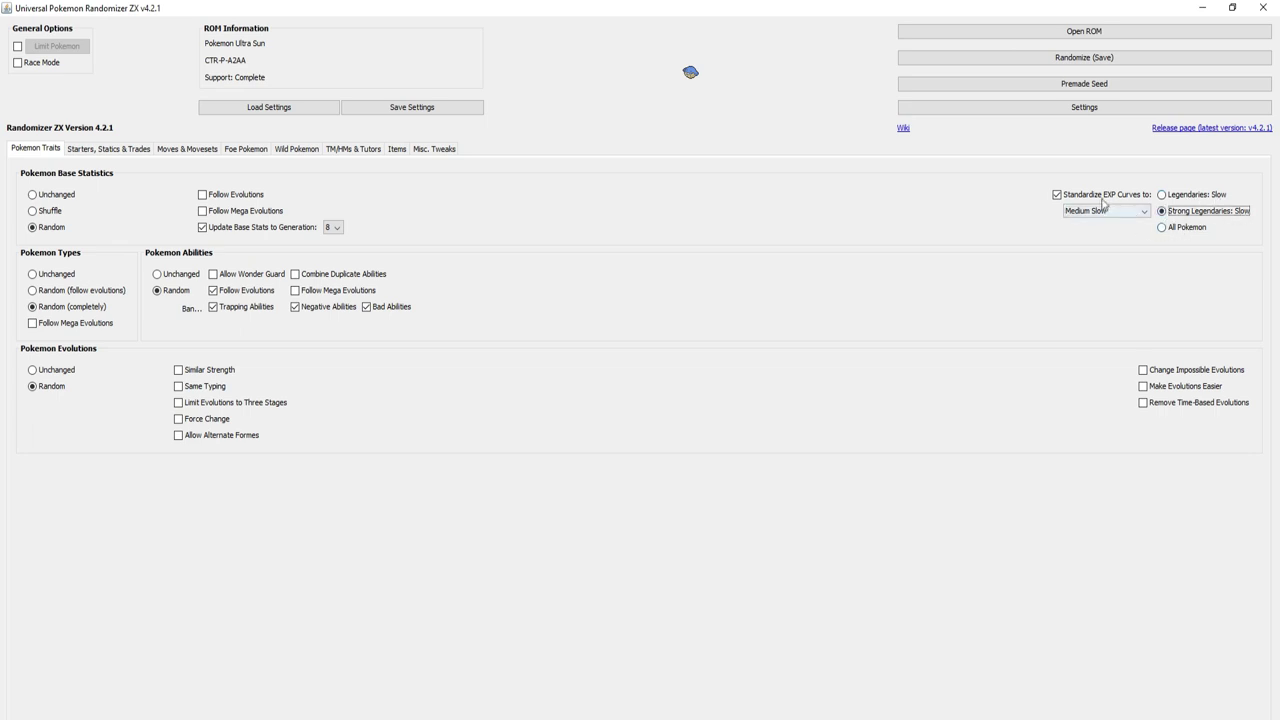
left_click(1167, 230)
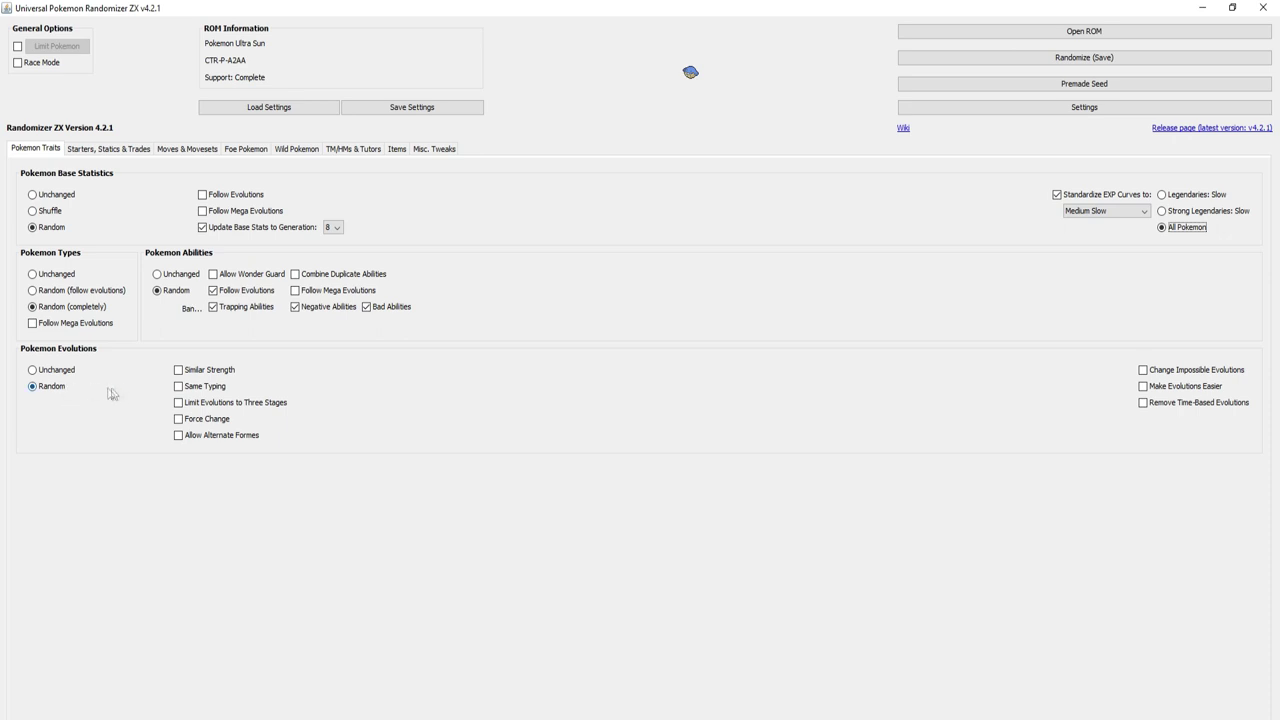
Enable Similar Strength, Same Typing, Limit Evolutions to Three Stages, Force Change and Allow Alternate Formes for the random evolutions.
left_click(178, 371)
left_click(180, 387)
left_click(182, 404)
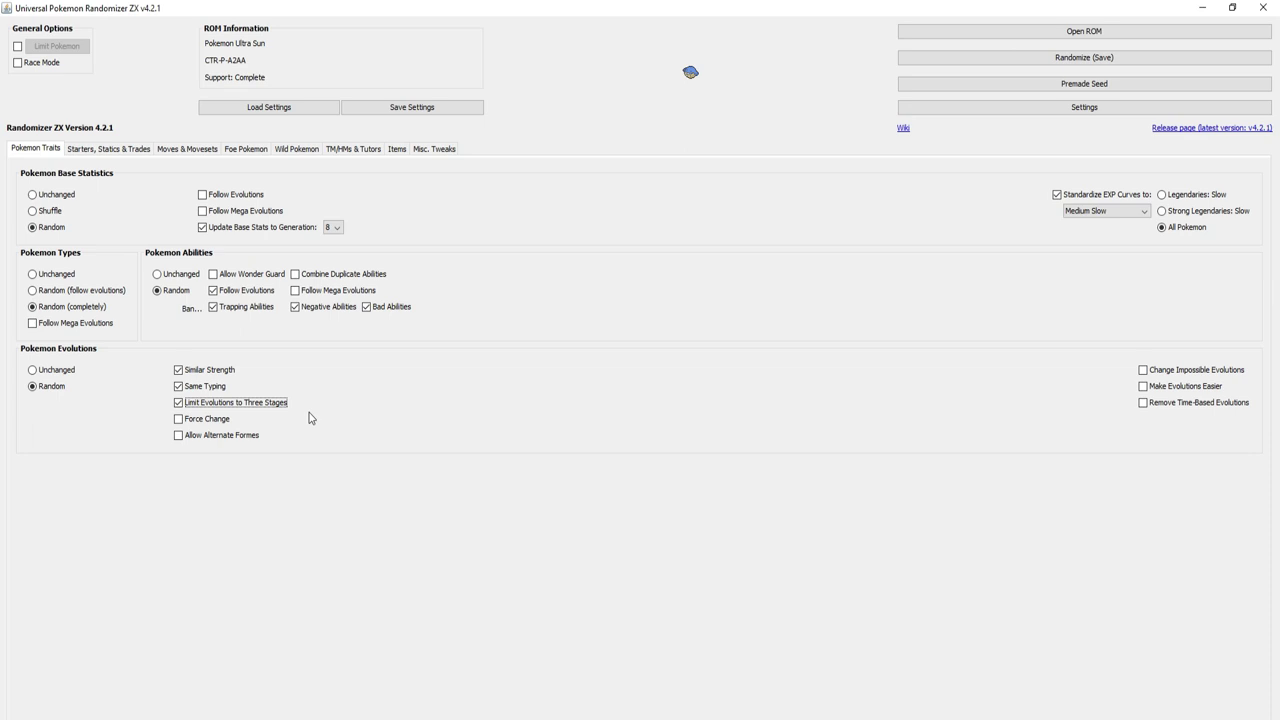
left_click(179, 419)
left_click(214, 437)
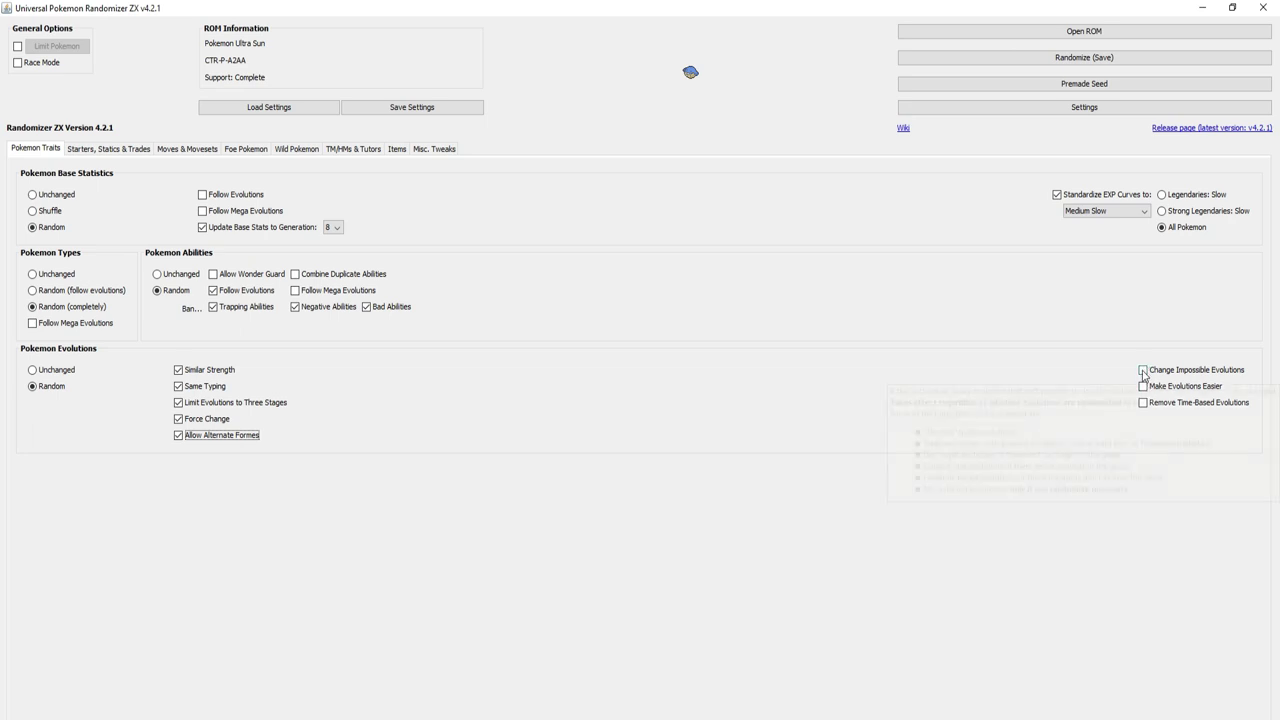
Enable Change Impossible Evolutions and Remove Time-Based Evolutions, leaving Make Evolutions Easier off.
mouse_move(1143, 375)
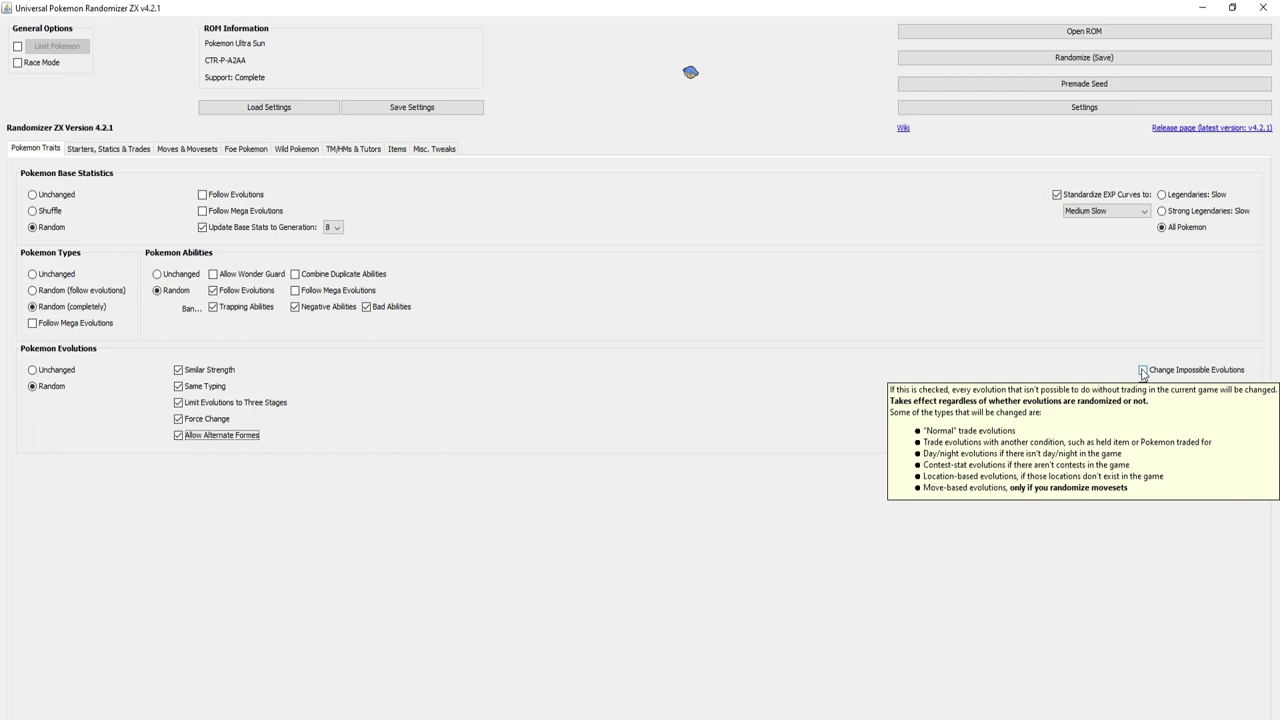
left_click(1143, 371)
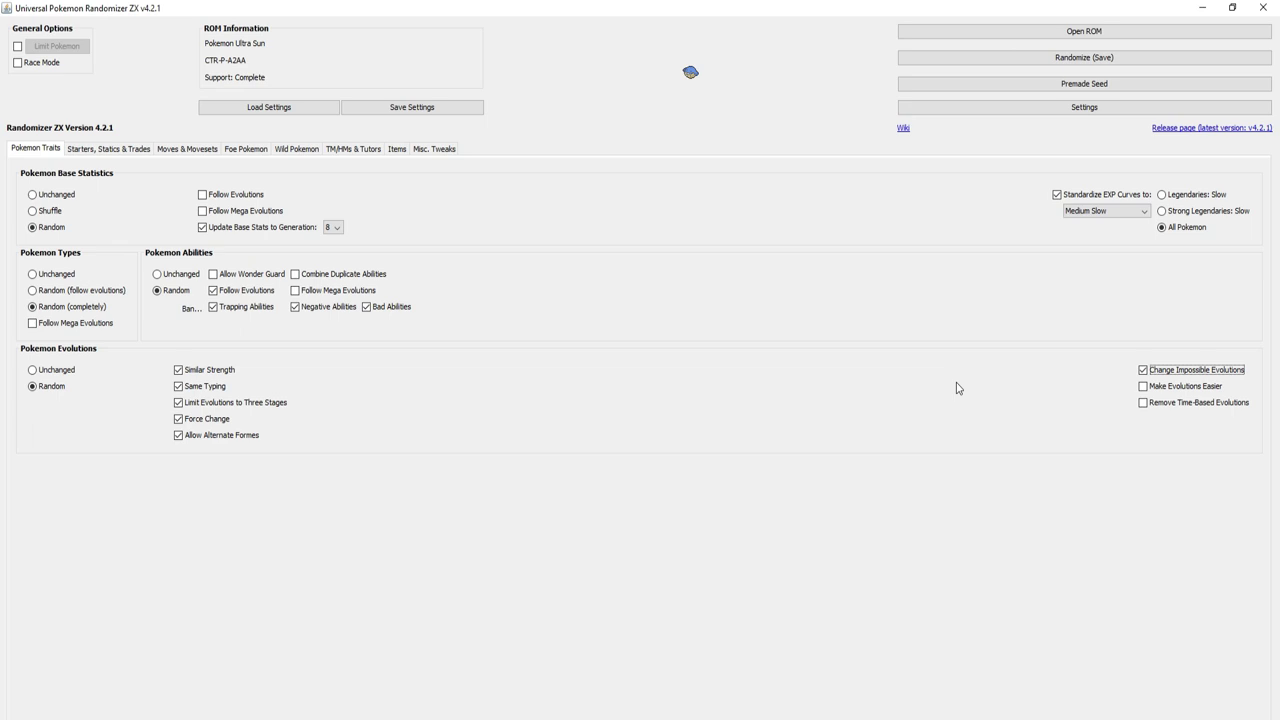
left_click(1143, 392)
left_click(1143, 393)
left_click(1143, 403)
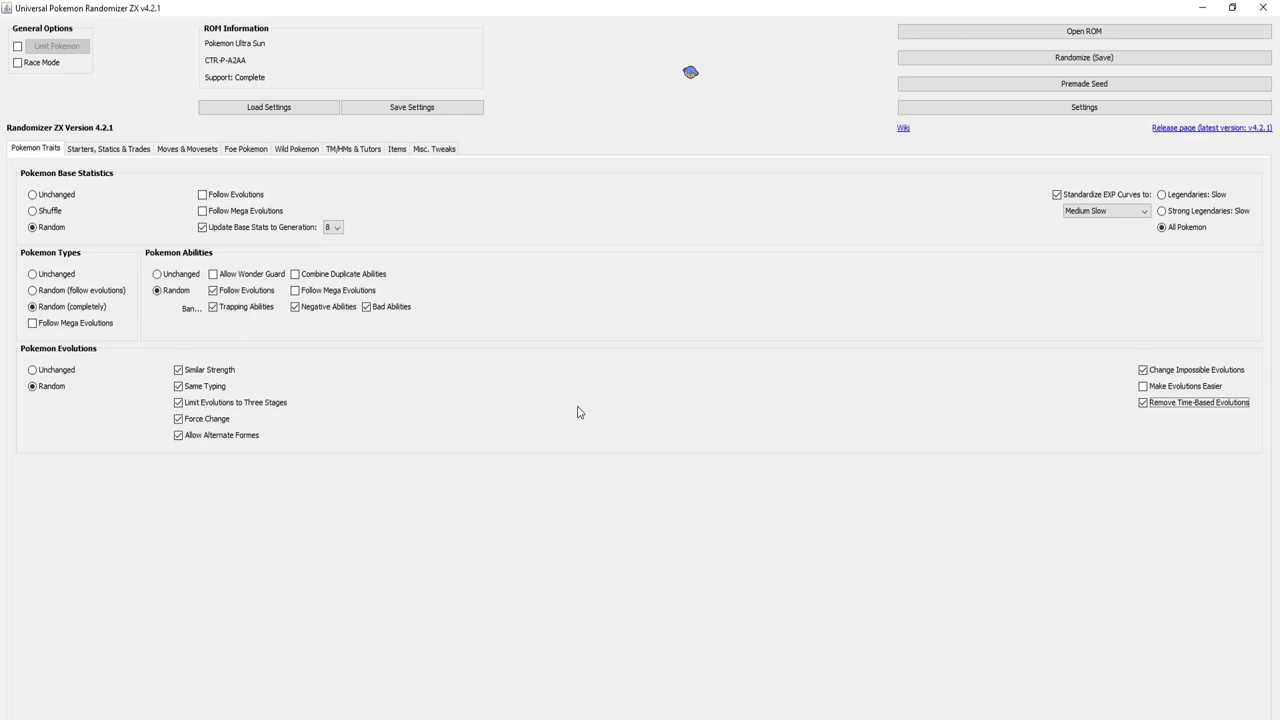
mouse_move(1182, 410)
Set the starter Pokemon to Custom with Litten, Pikipek and Yungoos.
left_click(110, 150)
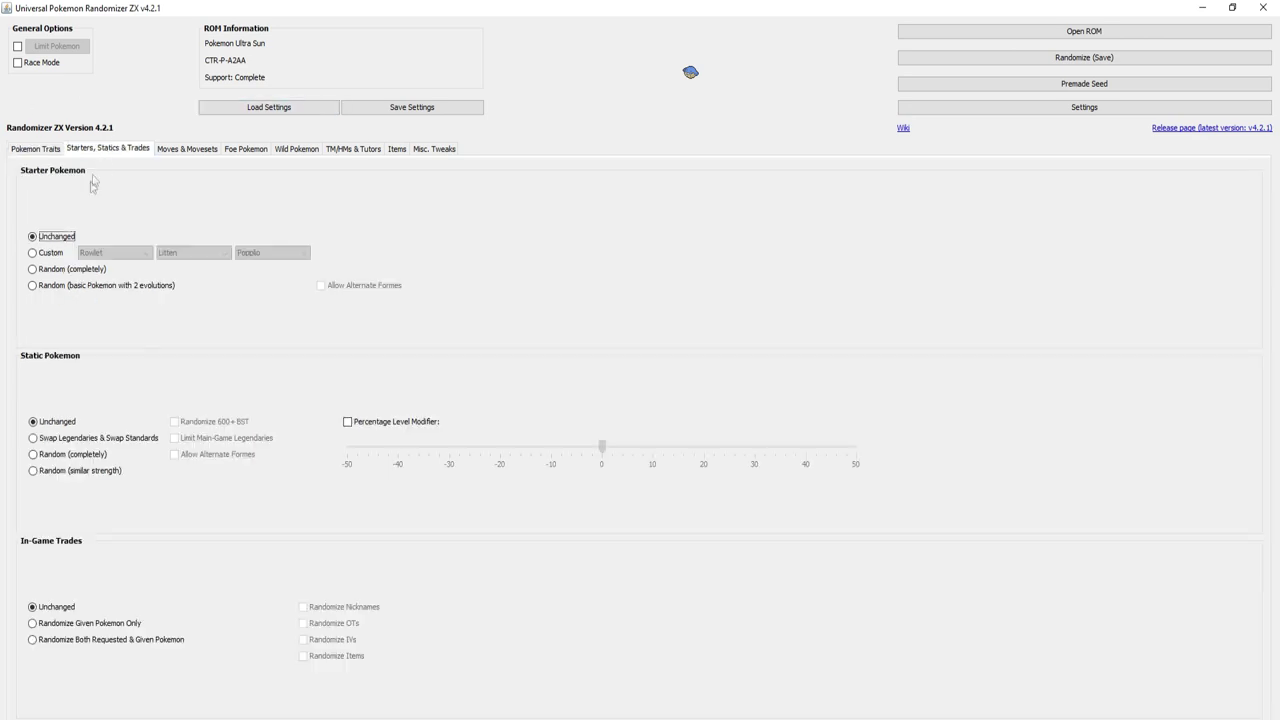
left_click(47, 256)
left_click(113, 252)
scroll(110, 305, "down", 5)
mouse_move(147, 328)
left_mouse_down()
mouse_move(148, 360)
mouse_move(147, 343)
left_mouse_up()
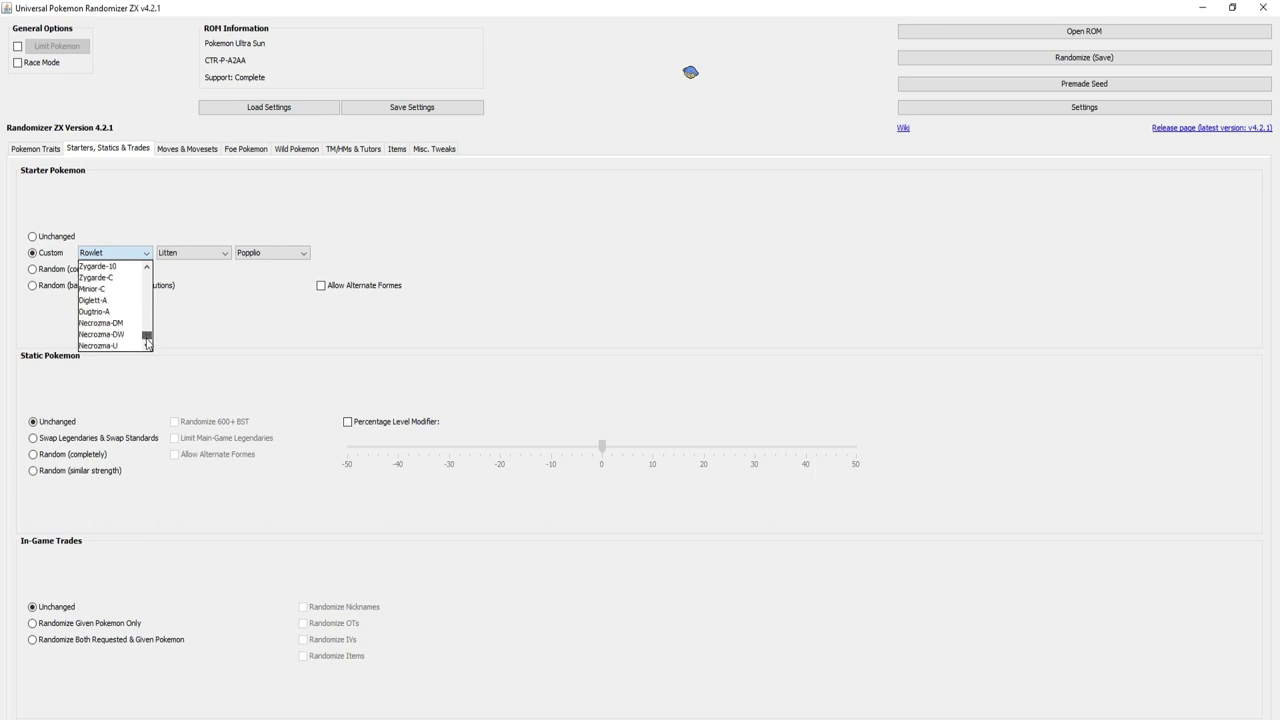
left_click(202, 312)
left_click(118, 255)
left_click(105, 297)
left_click(180, 258)
left_click(190, 332)
left_click(262, 256)
left_click(260, 340)
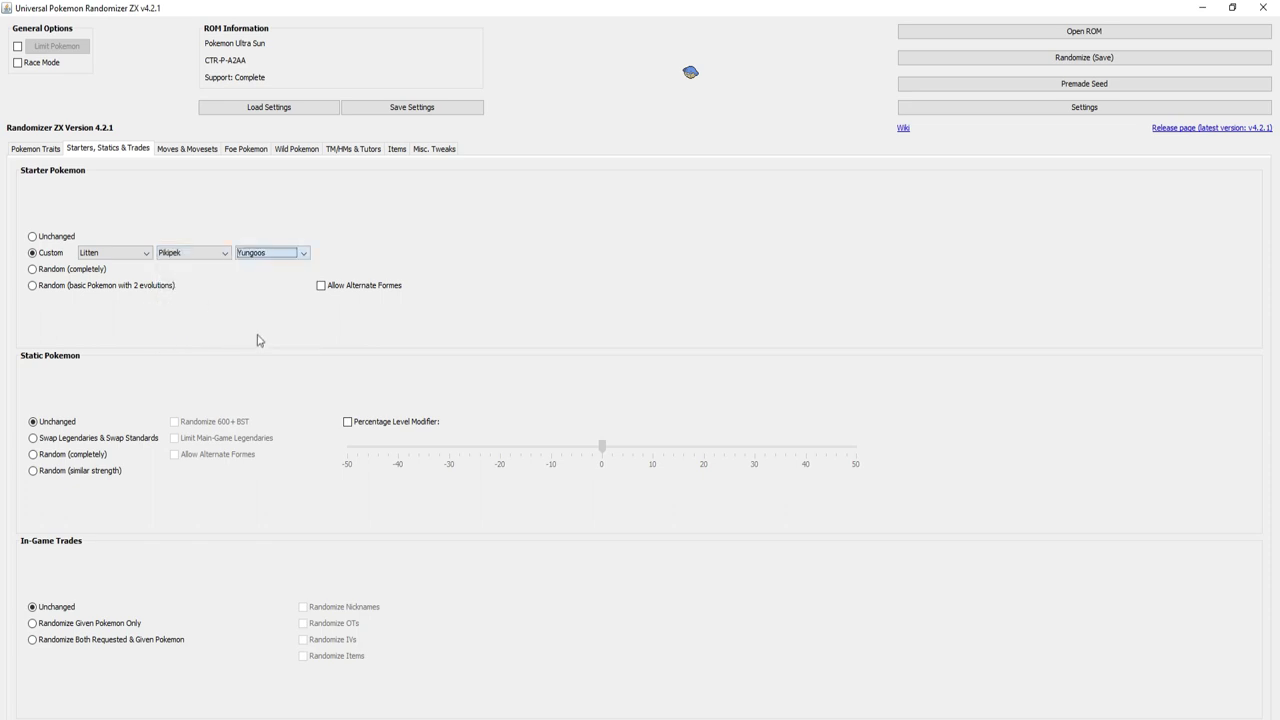
Set the starter Pokemon to Random (basic Pokemon with 2 evolutions).
left_click(58, 270)
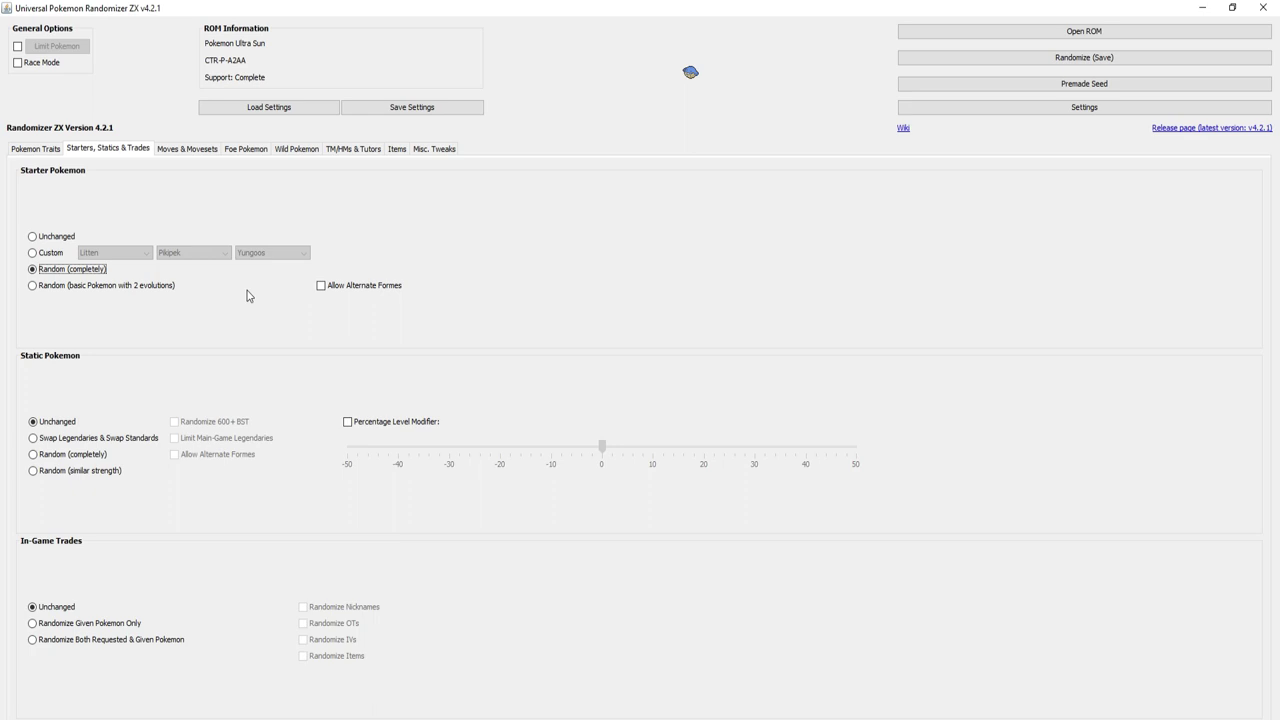
left_click(48, 286)
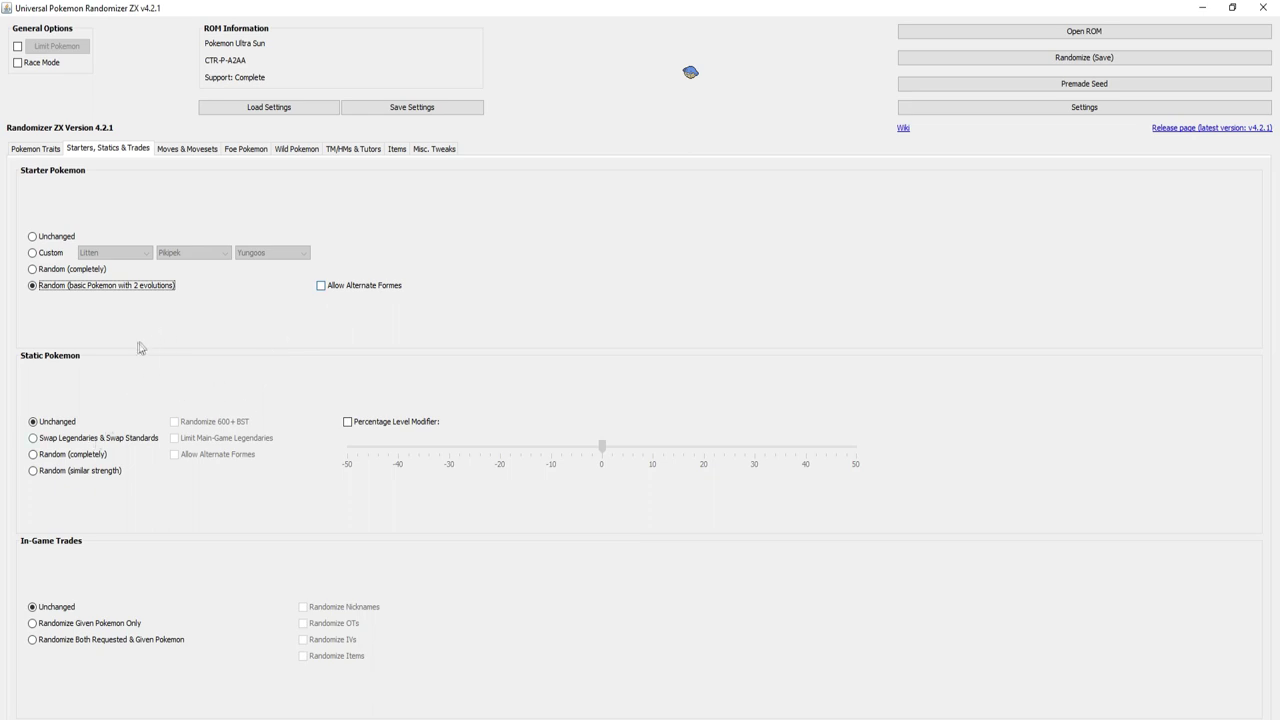
Set the static Pokemon to Random (similar strength) with Limit Main-Game Legendaries and Allow Alternate Formes enabled.
left_click(43, 441)
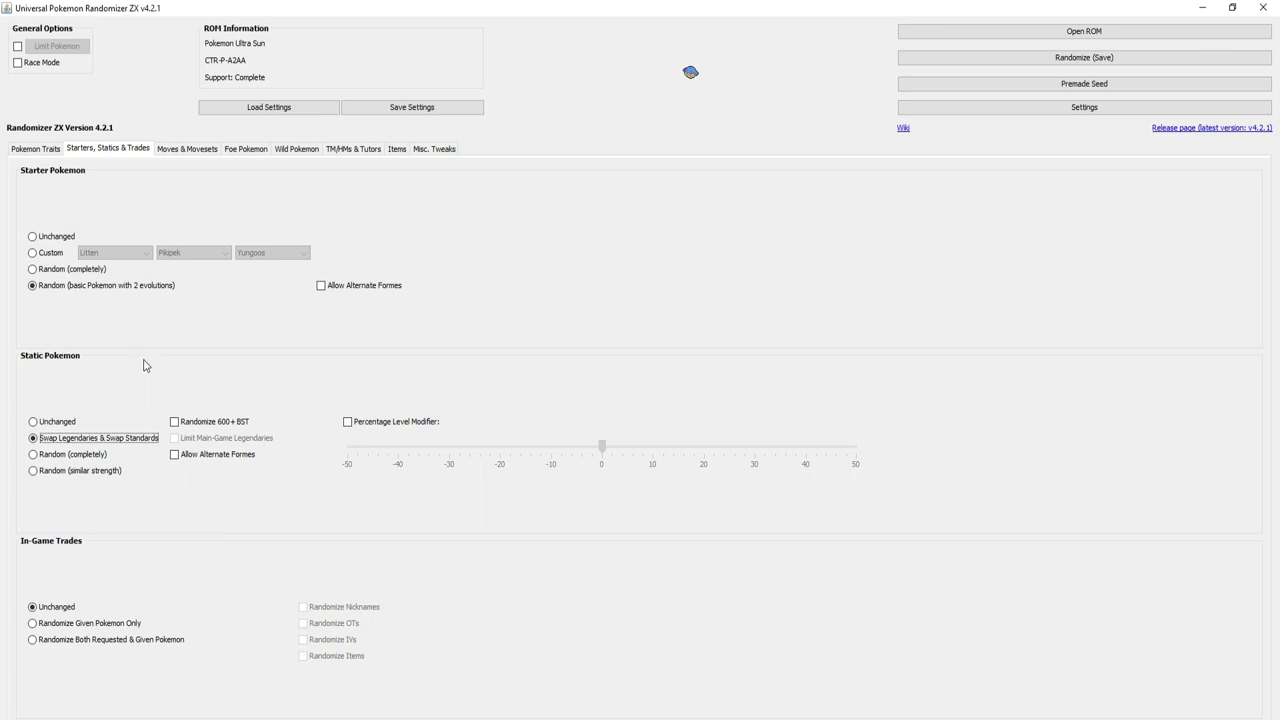
left_click(63, 457)
left_click(100, 472)
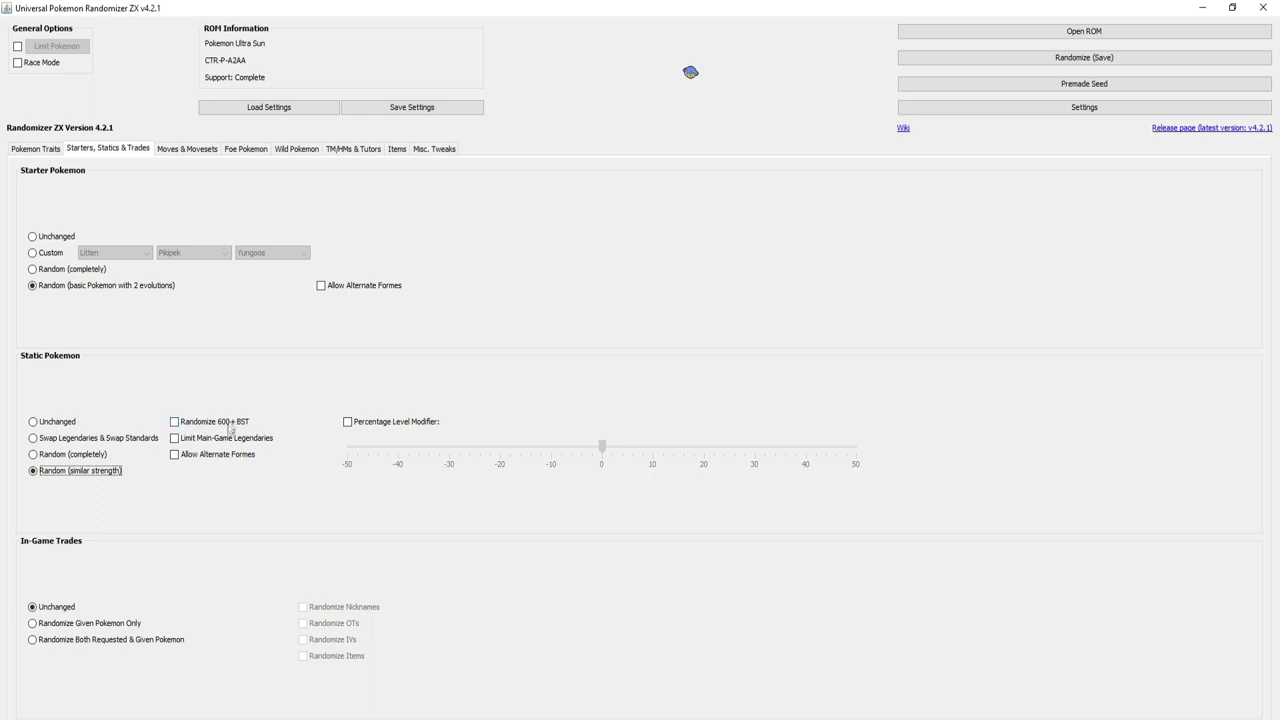
left_click(176, 439)
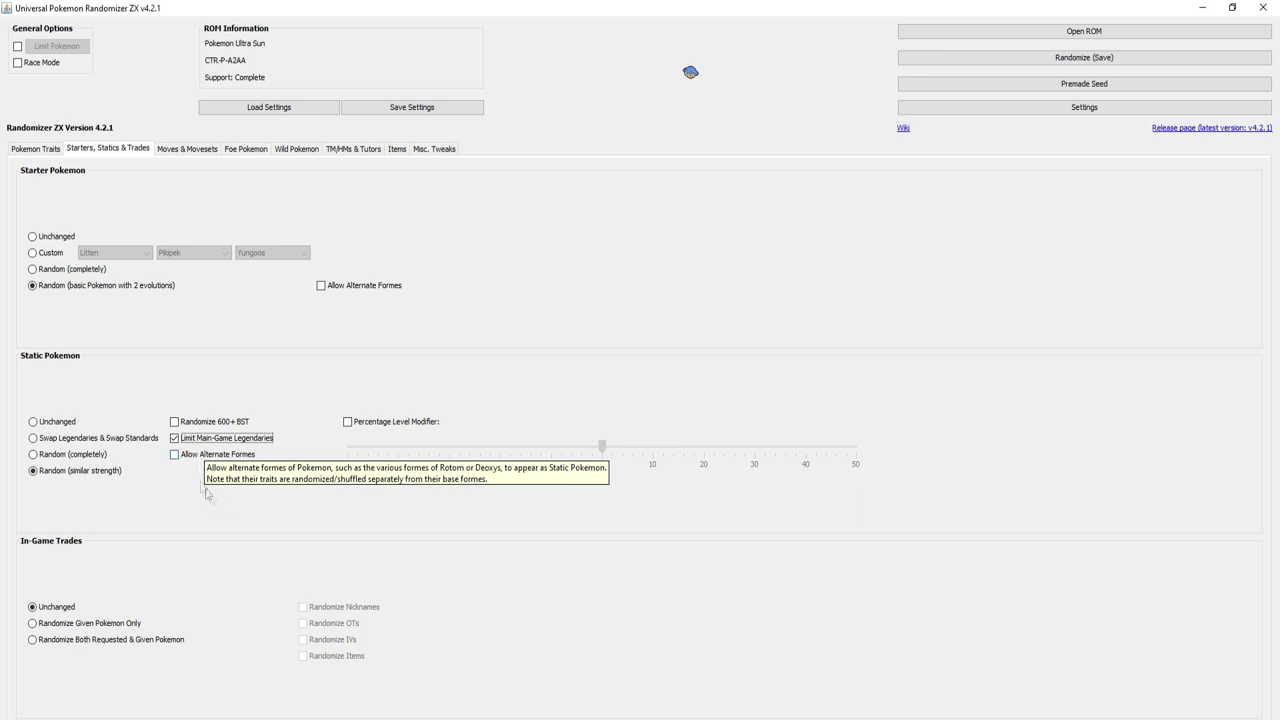
left_click(176, 457)
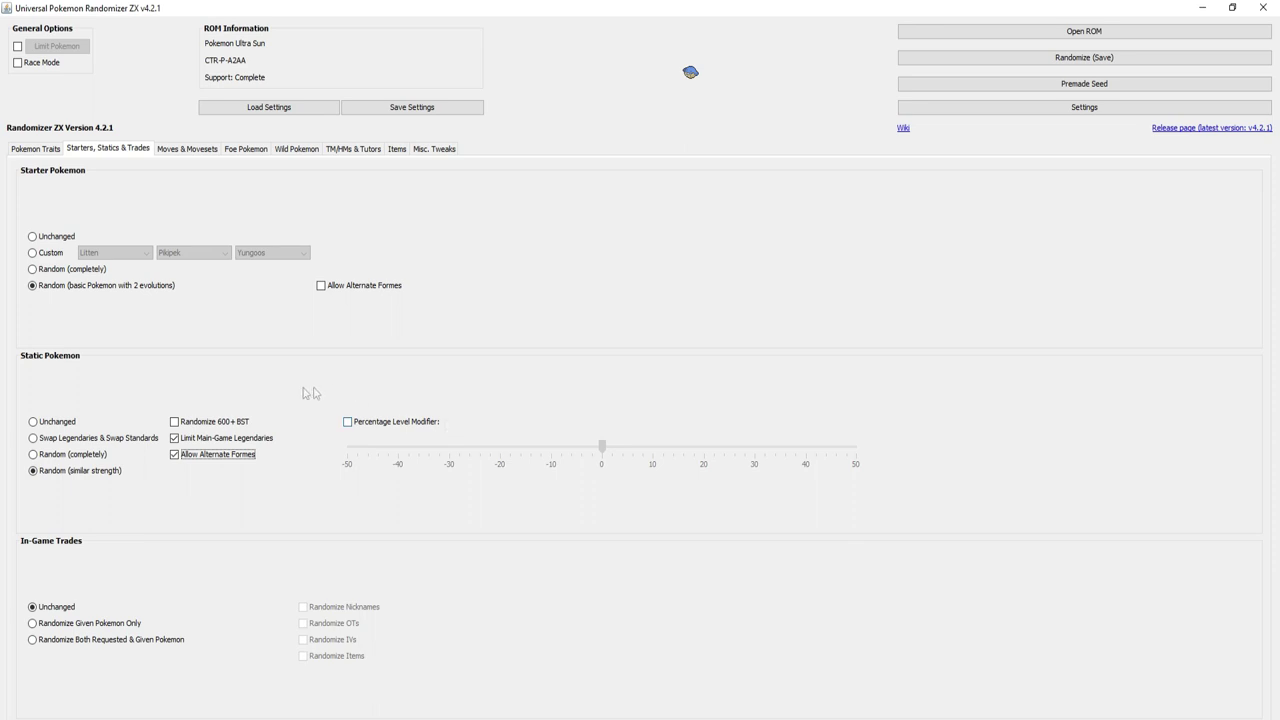
Enable the Percentage Level Modifier for static Pokemon, try values up to 50, and set it to 0.
left_click(386, 425)
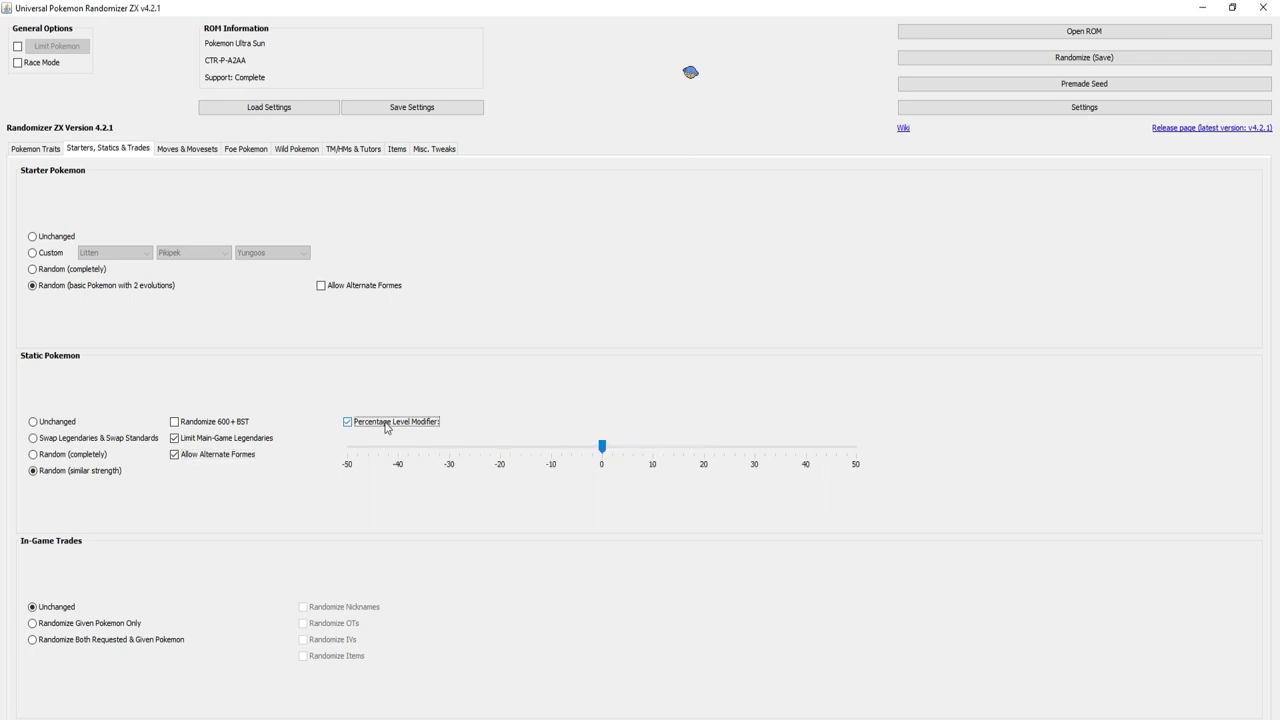
left_click(605, 452)
mouse_move(605, 452)
left_mouse_down()
mouse_move(646, 451)
mouse_move(551, 457)
mouse_move(602, 453)
left_mouse_up()
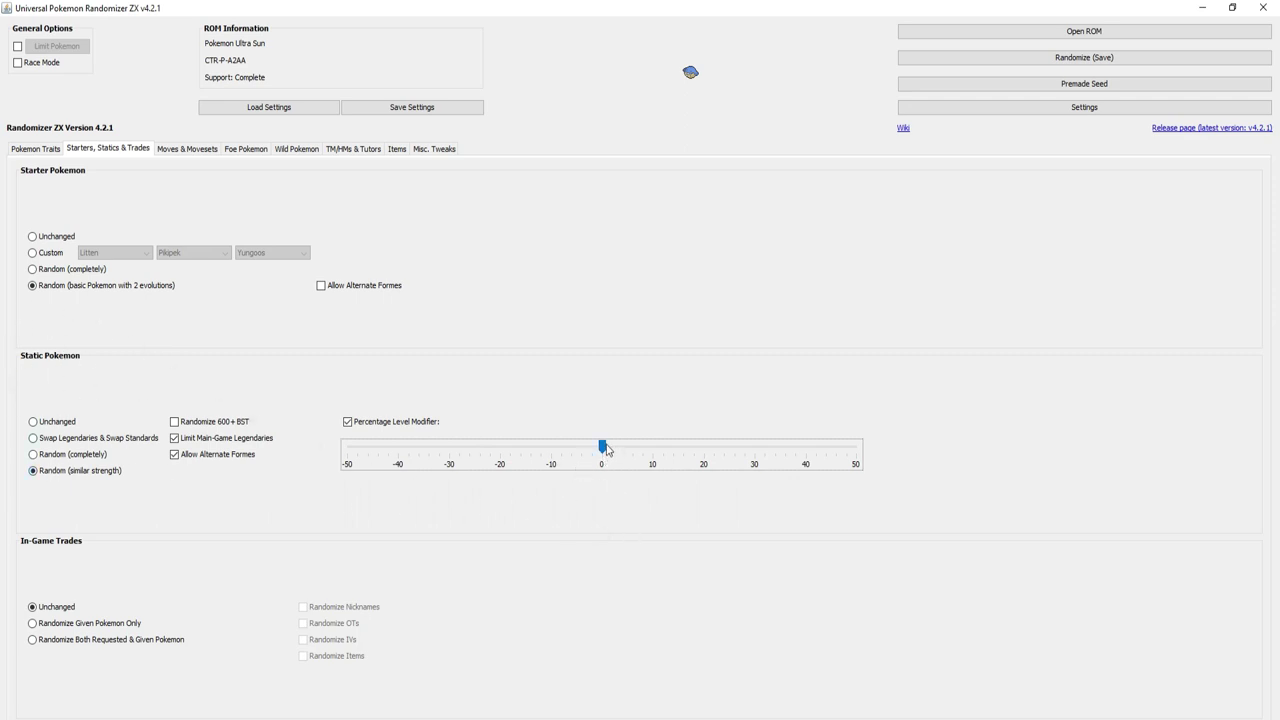
left_click_drag(603, 450, 652, 450)
left_click_drag(652, 447, 902, 462)
left_click_drag(857, 450, 600, 472)
Set the in-game trades to Randomize Both Requested & Given Pokemon.
left_click(133, 624)
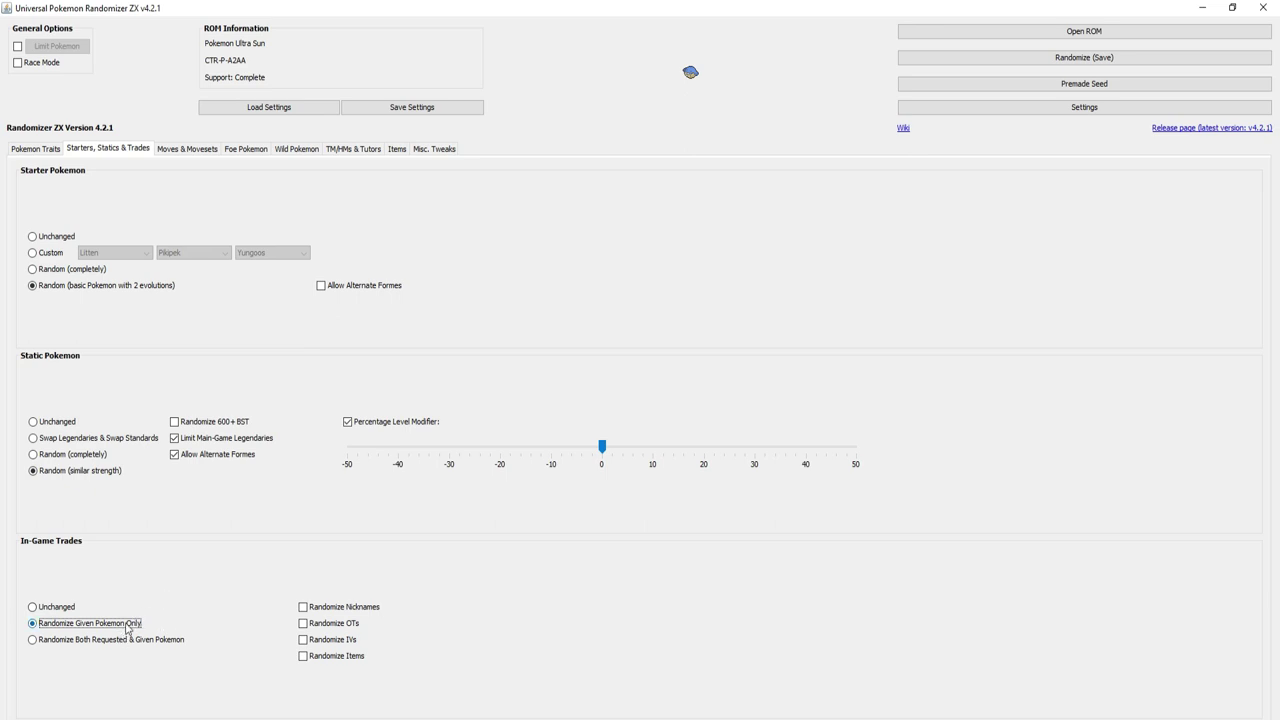
left_click(123, 641)
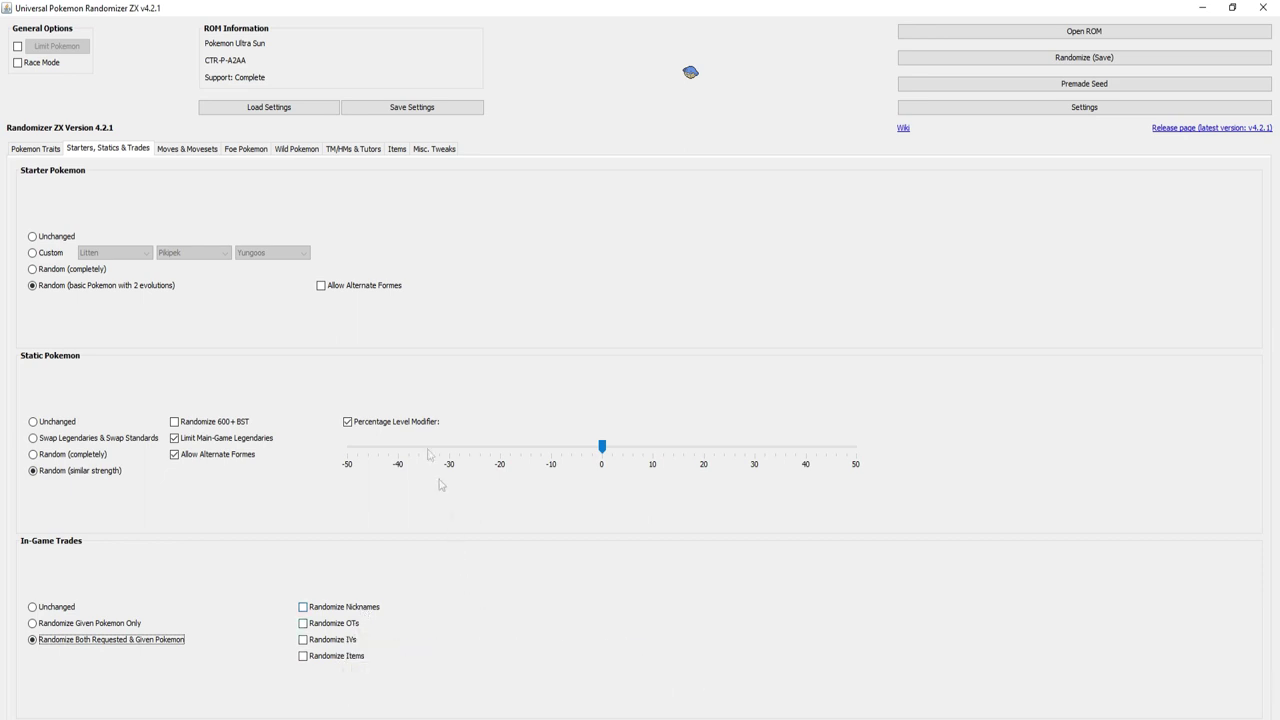
left_click(195, 152)
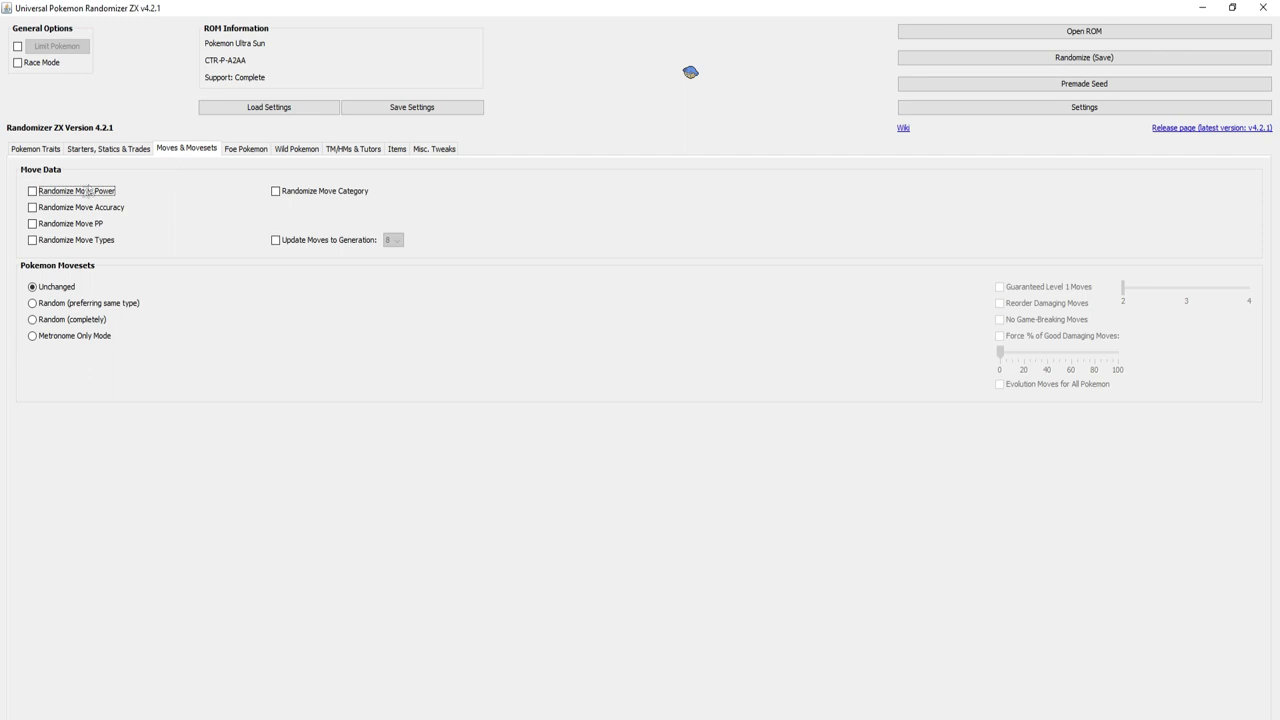
left_click(110, 149)
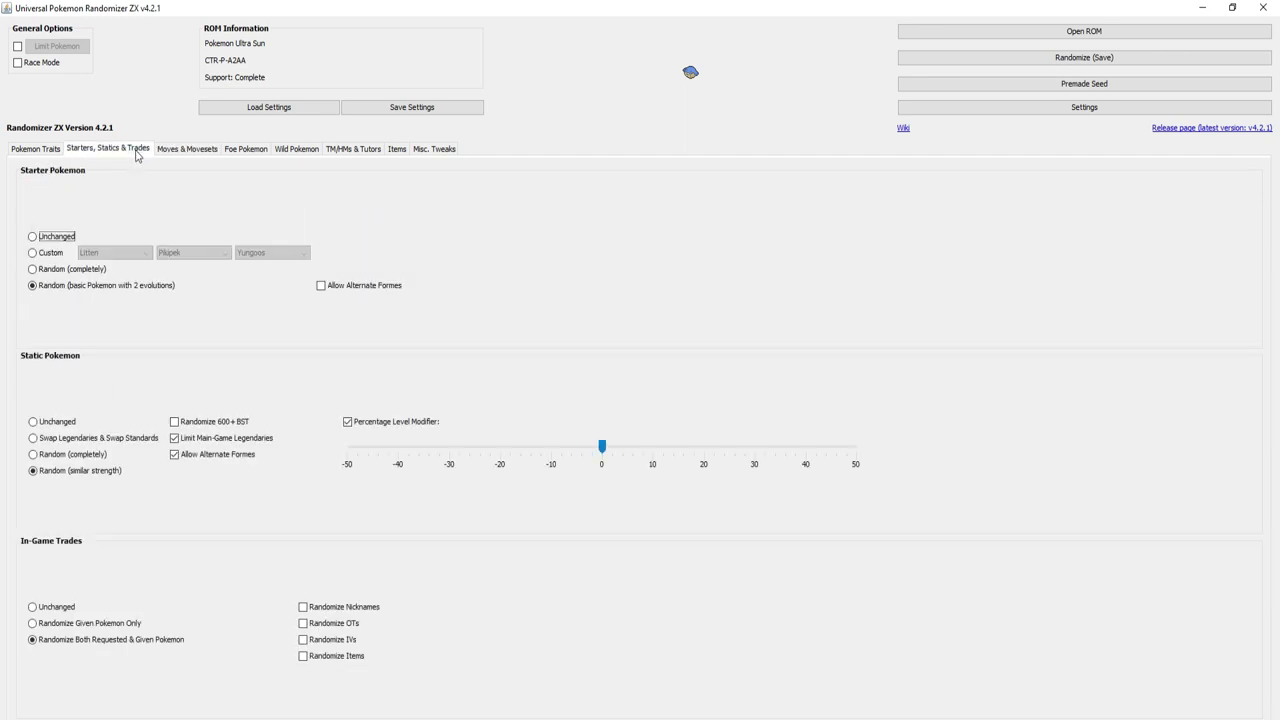
In the move data options, enable Update Moves to Generation with generation 8.
left_click(187, 149)
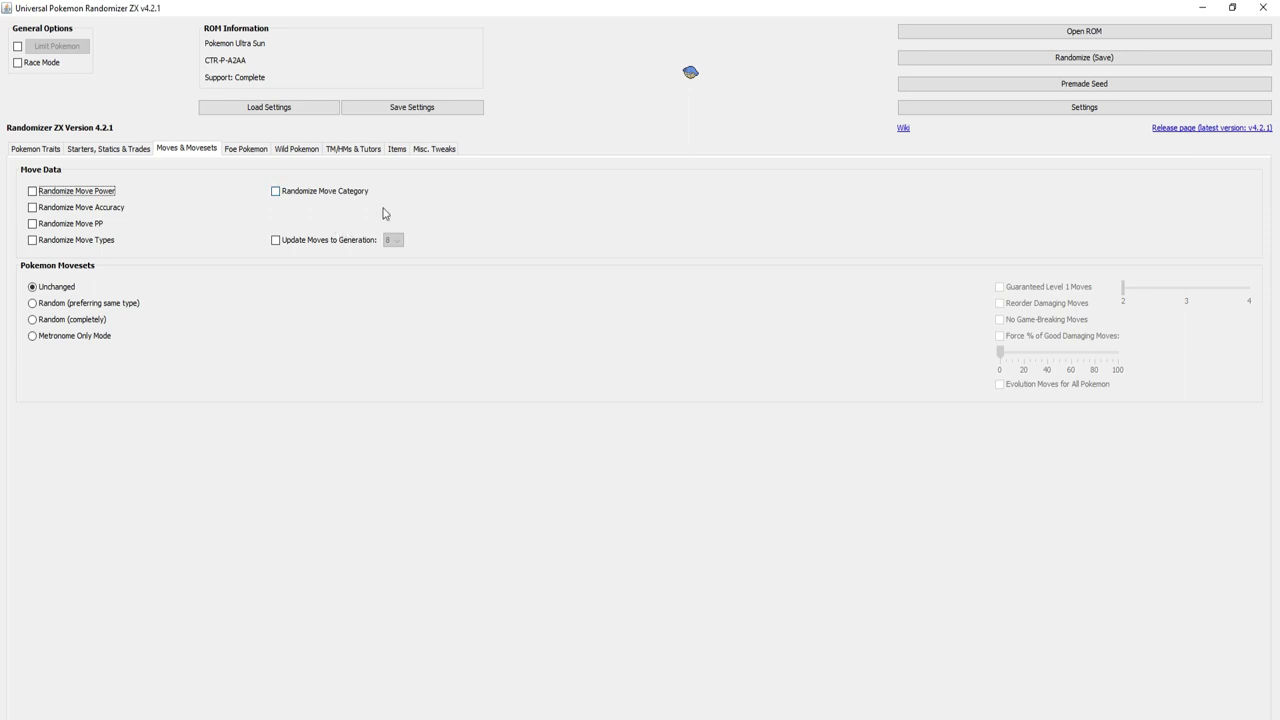
left_click(283, 243)
left_click(398, 242)
left_click(399, 243)
left_click(276, 241)
left_click(276, 242)
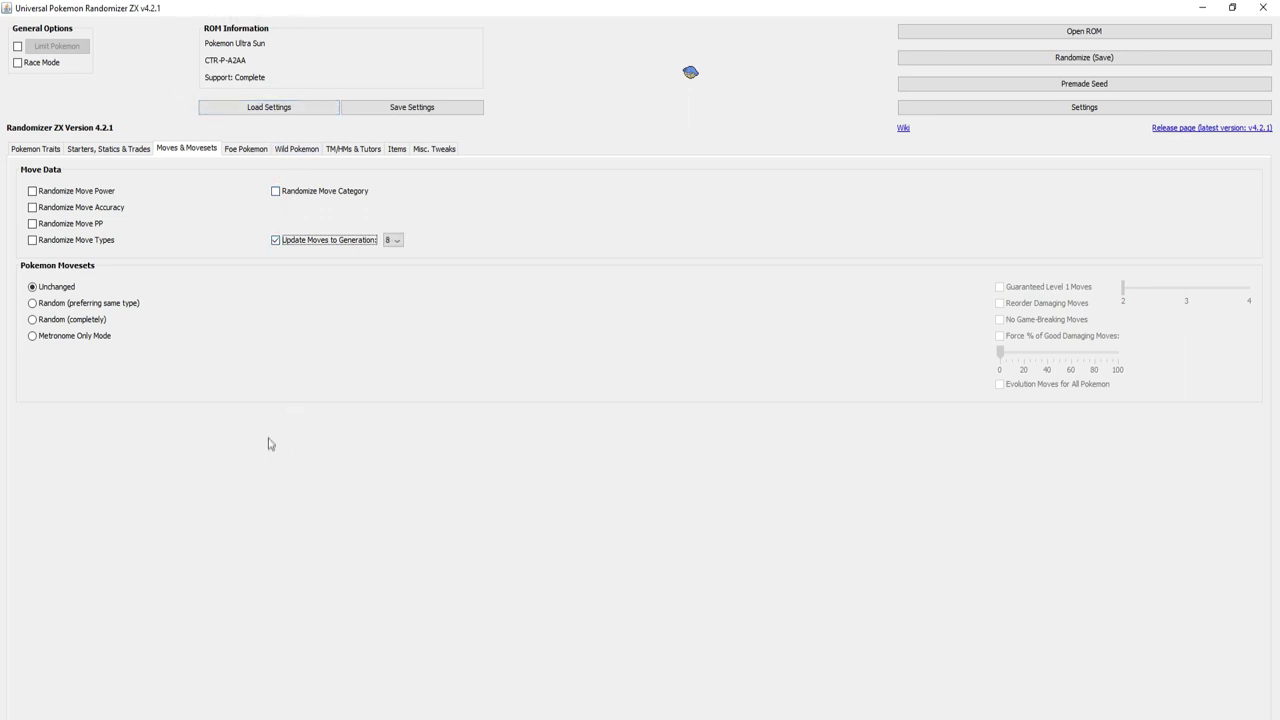
Set the Pokemon movesets to Random (completely) and enable Guaranteed Level 1 Moves with a value of 4.
left_click(77, 306)
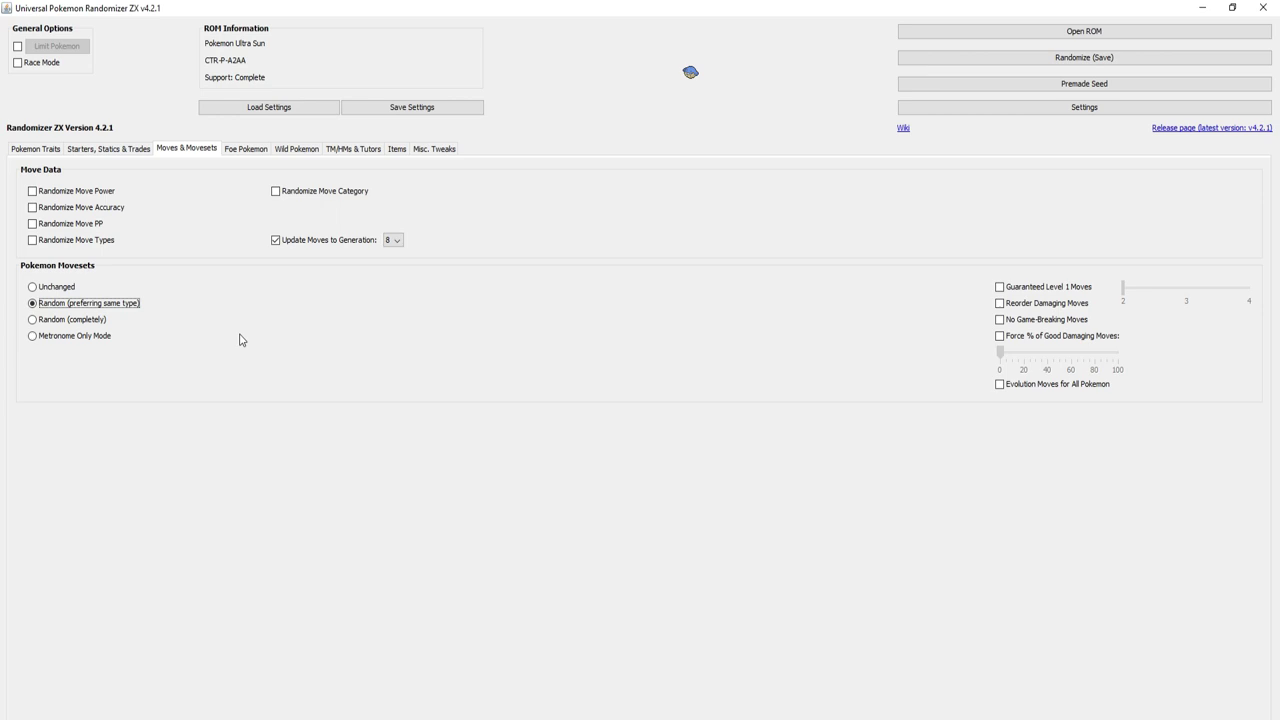
left_click(78, 320)
left_click(72, 337)
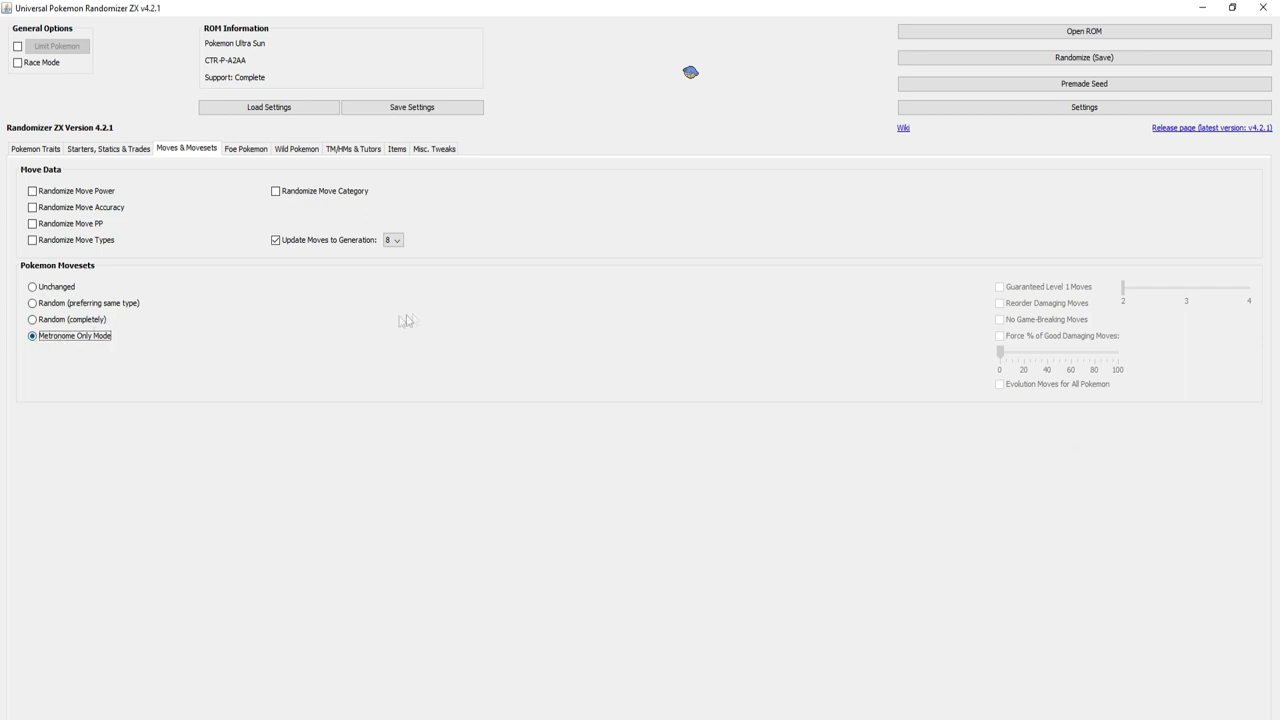
left_click(64, 320)
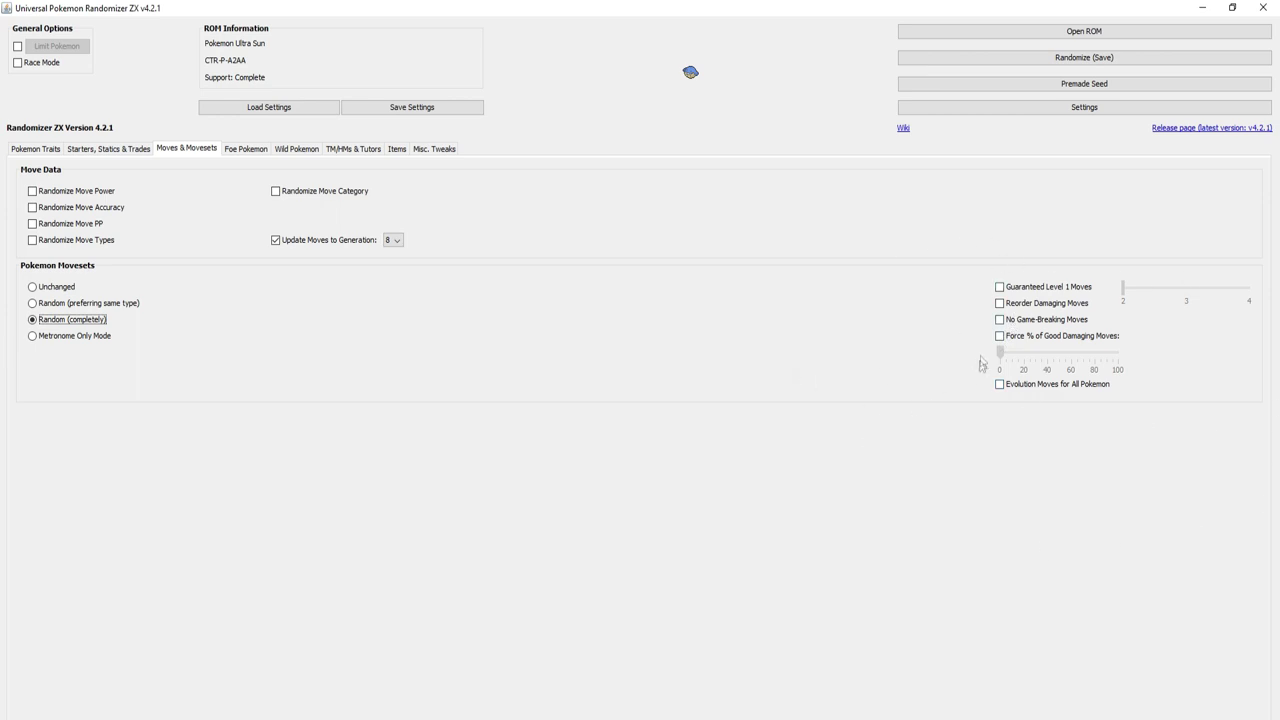
left_click(1006, 289)
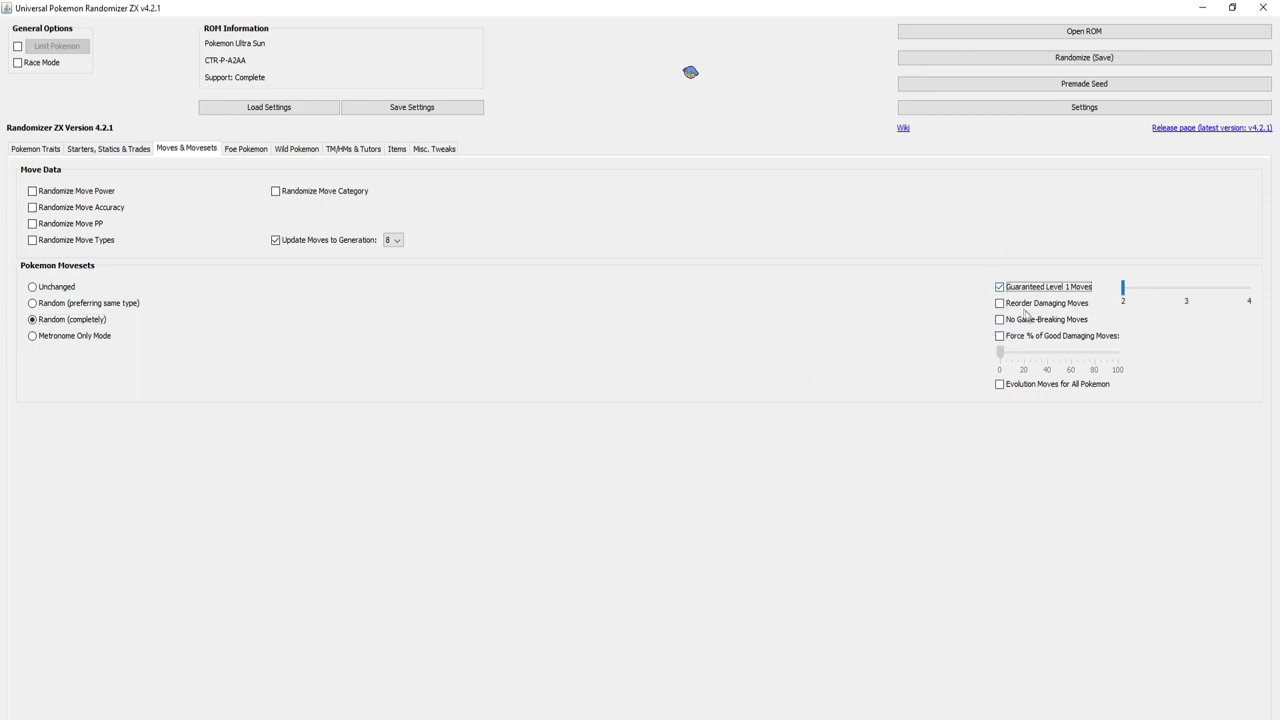
left_click(1123, 289)
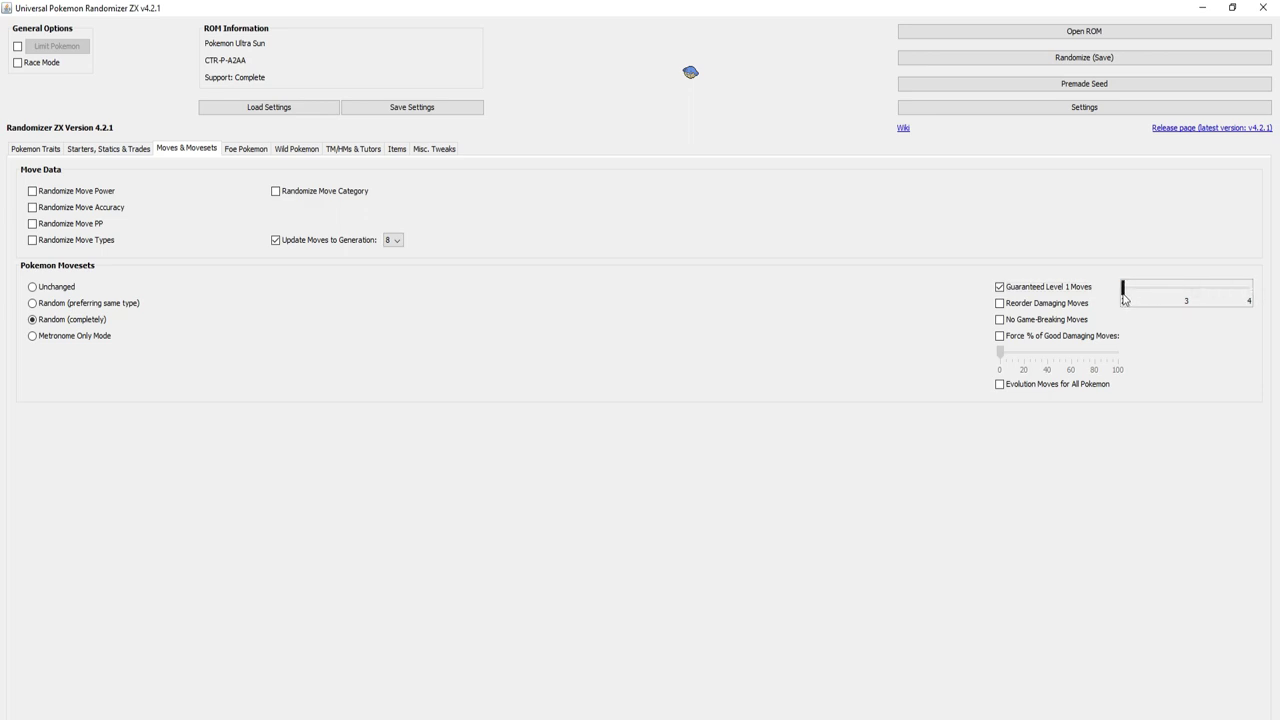
left_click_drag(1124, 290, 1250, 301)
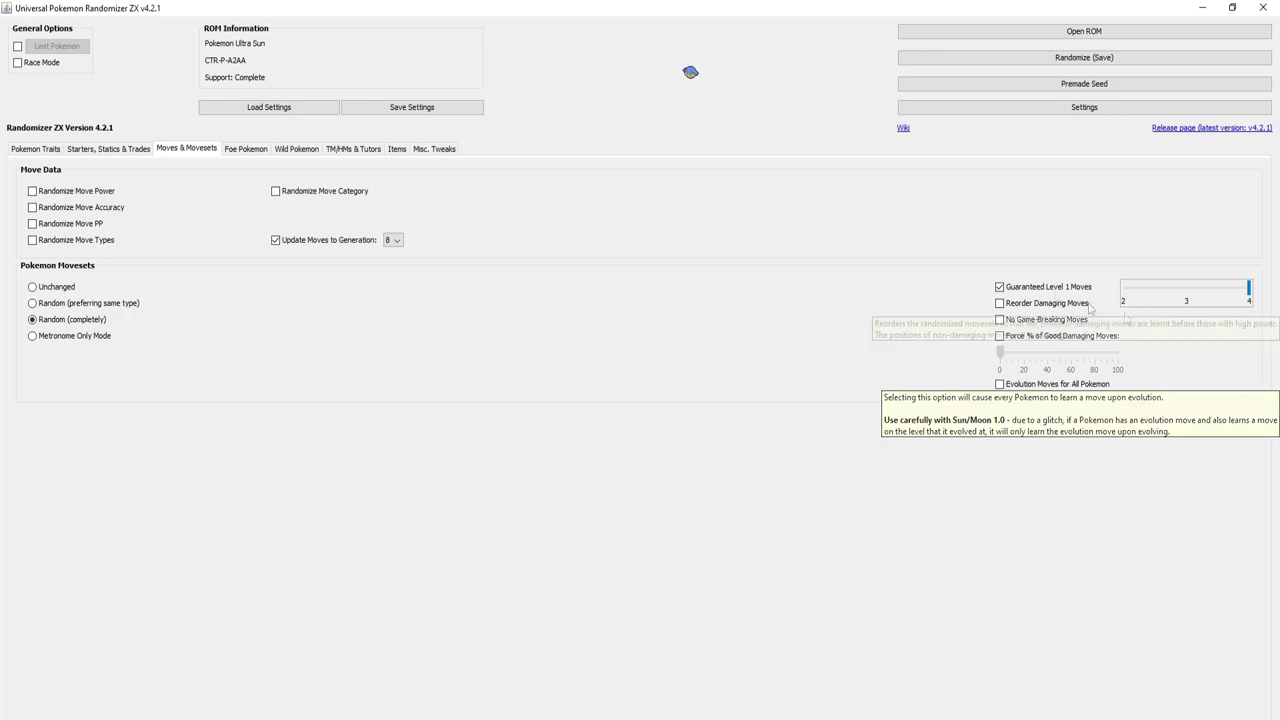
Enable Reorder Damaging Moves and Evolution Moves for All Pokemon, leaving No Game-Breaking Moves and Force % of Good Damaging Moves off.
left_click(1016, 305)
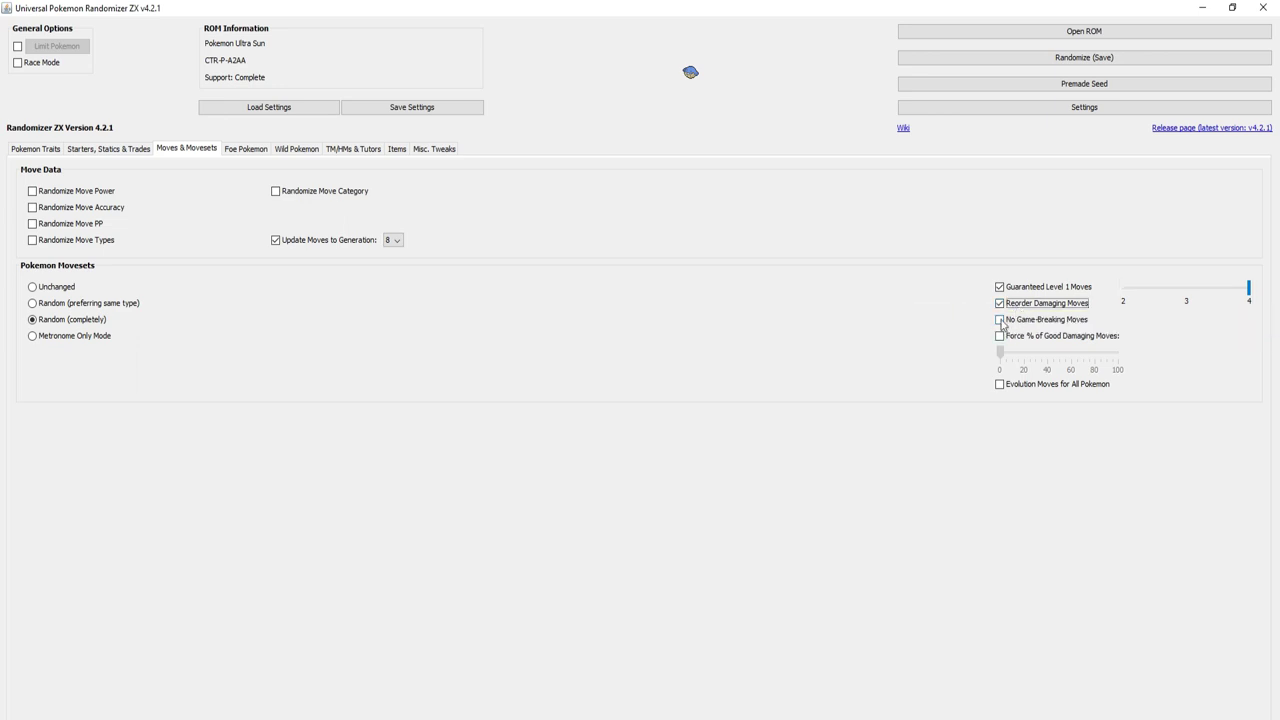
left_click(1000, 320)
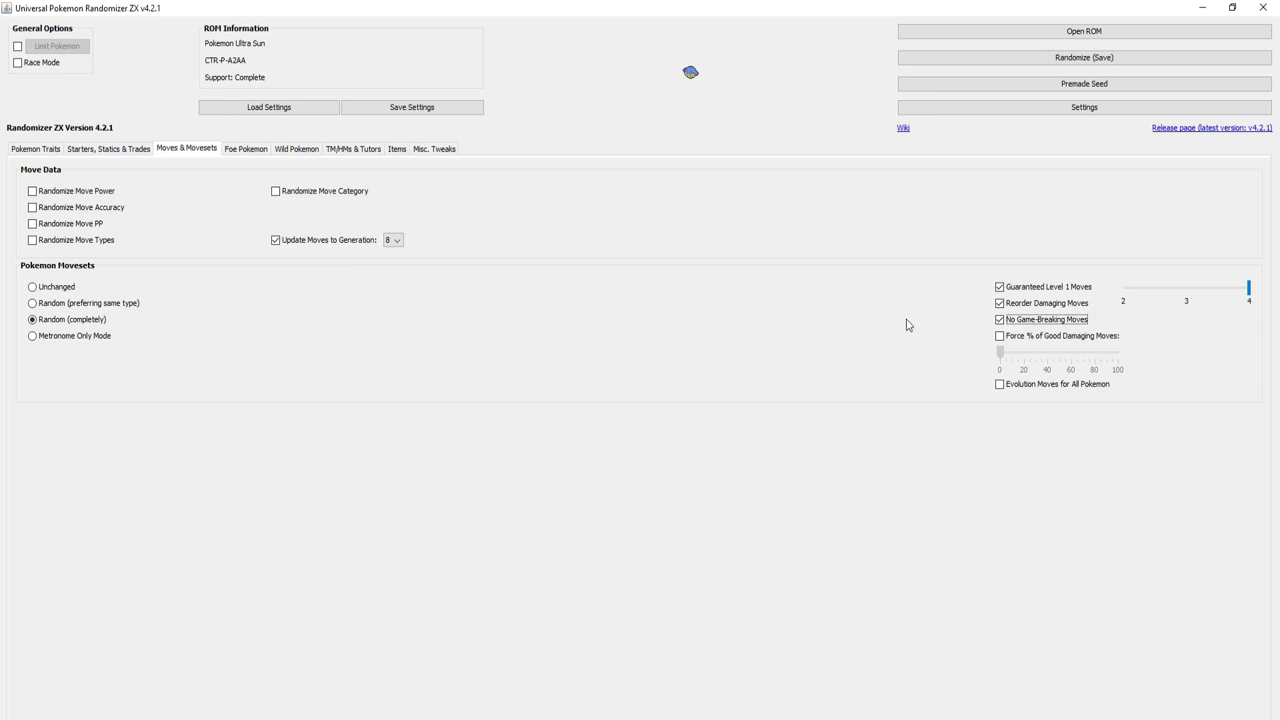
left_click(999, 340)
left_click_drag(1001, 357, 1146, 363)
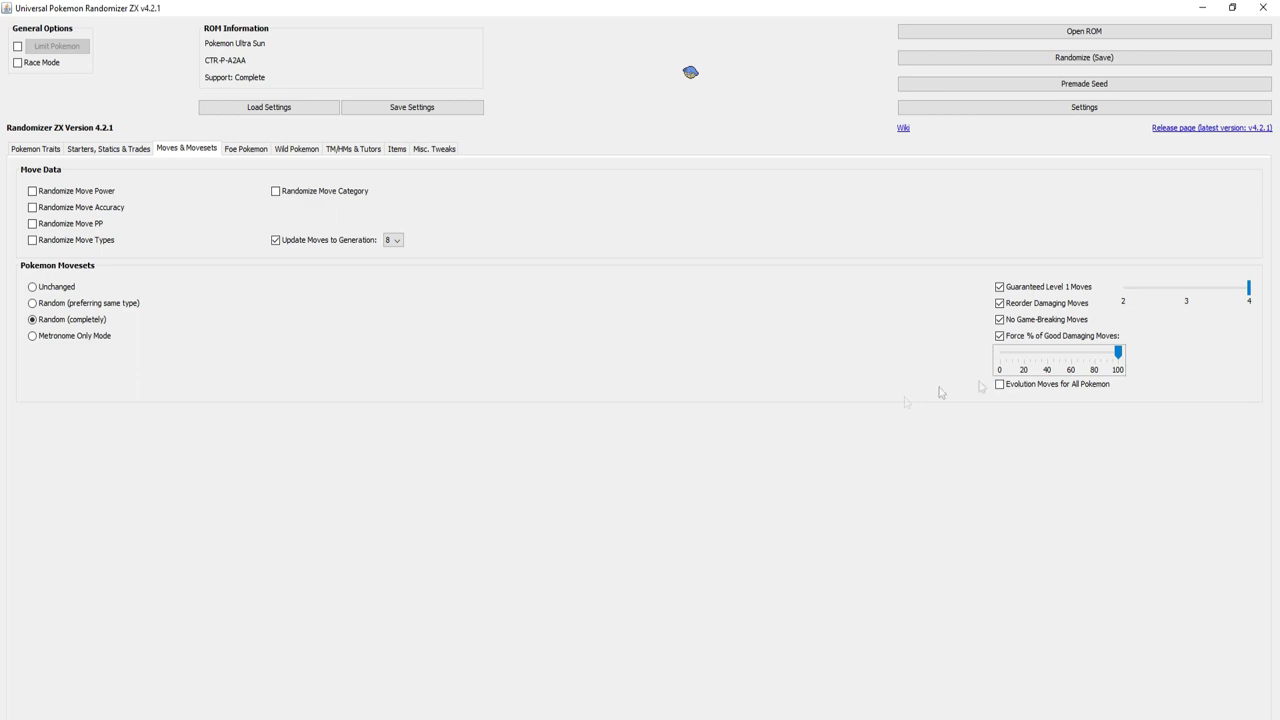
mouse_move(1098, 341)
left_click(999, 386)
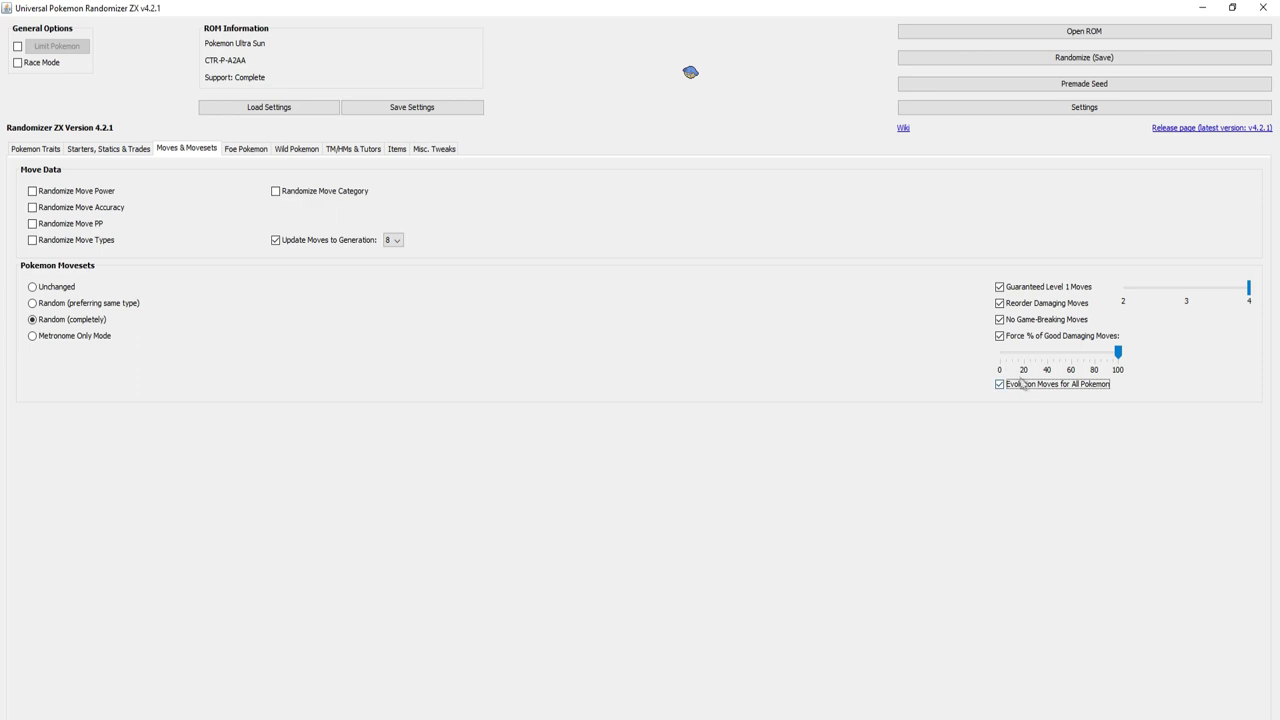
left_click(1000, 337)
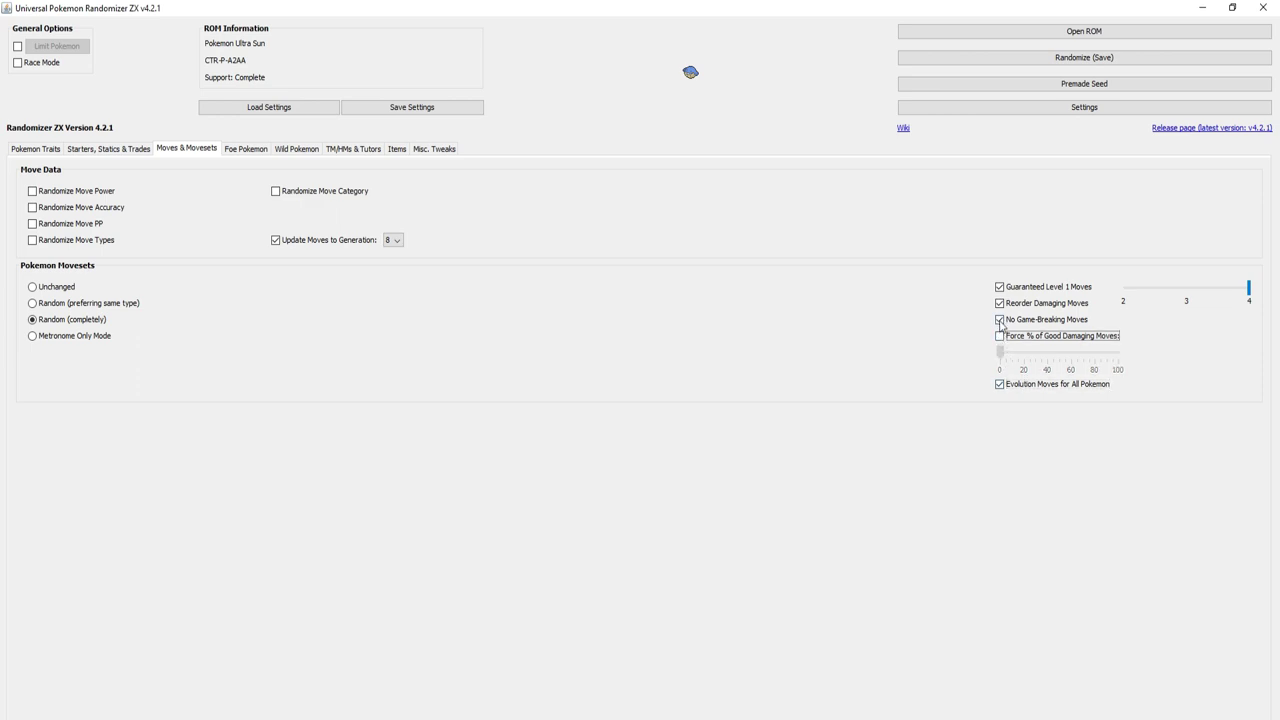
left_click(1000, 320)
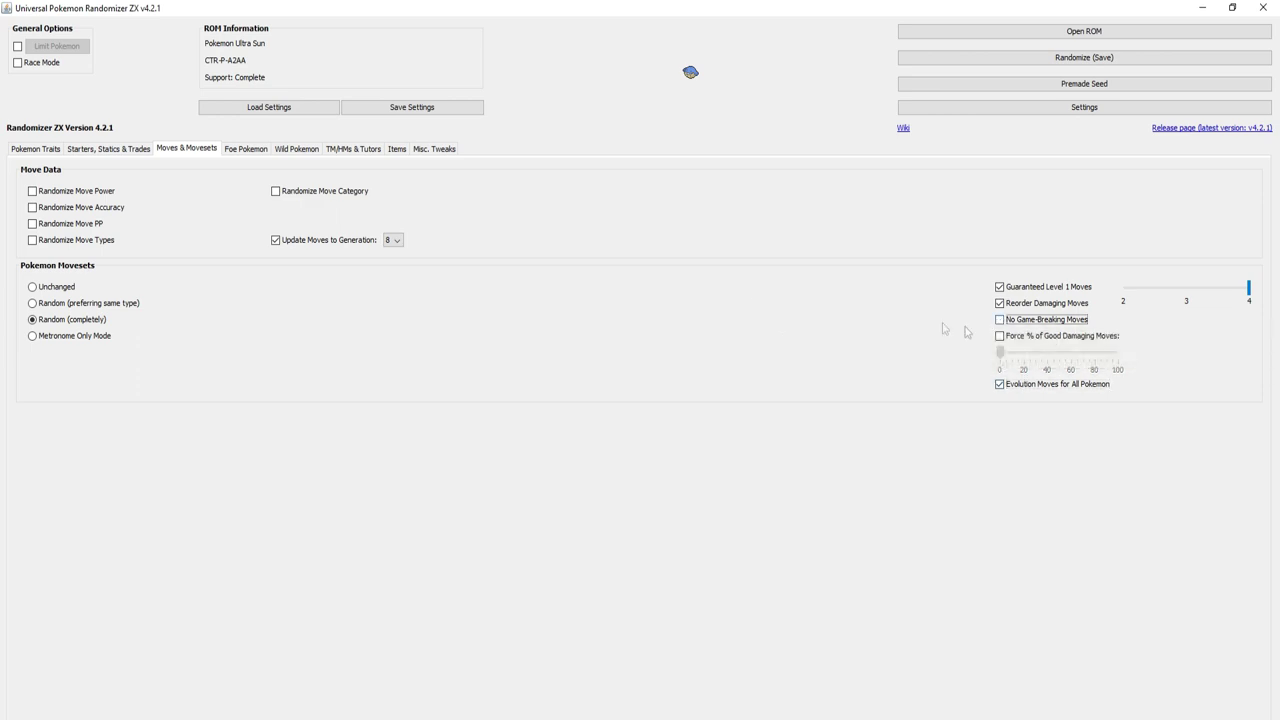
Set the trainer Pokemon to Random (even distribution) and enable Double Battle Mode.
left_click(245, 149)
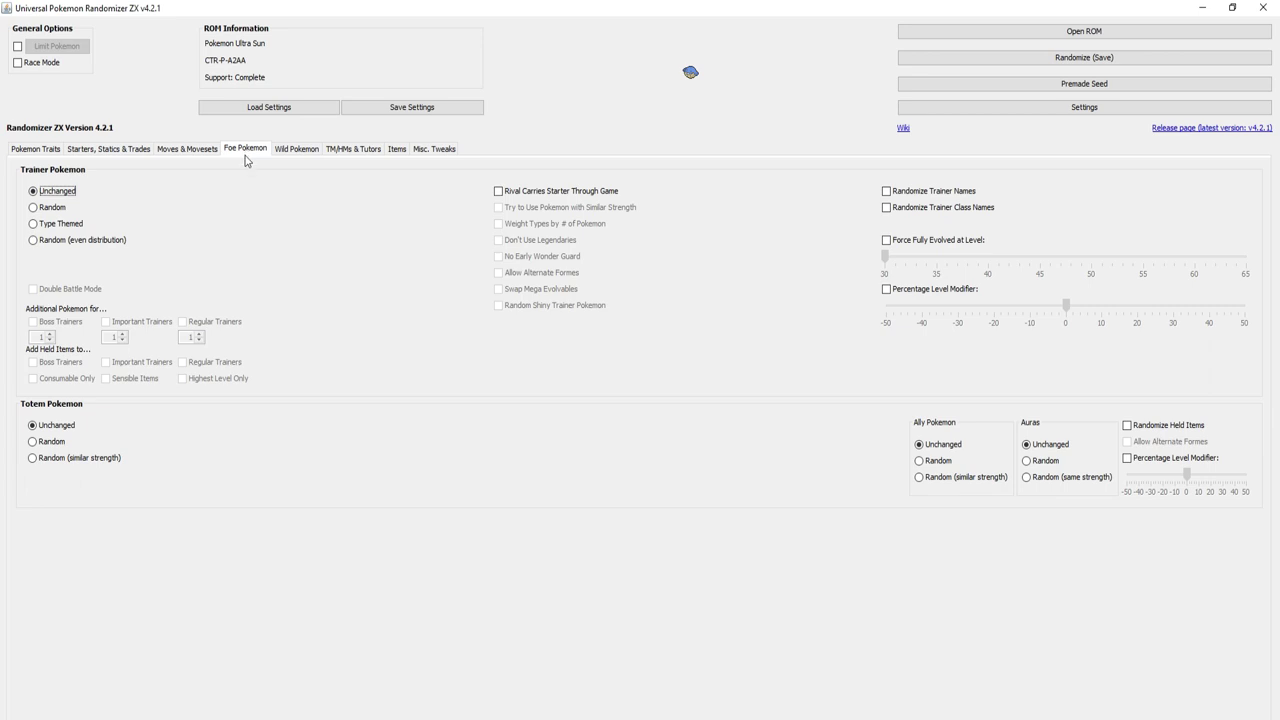
left_click(48, 209)
left_click(47, 225)
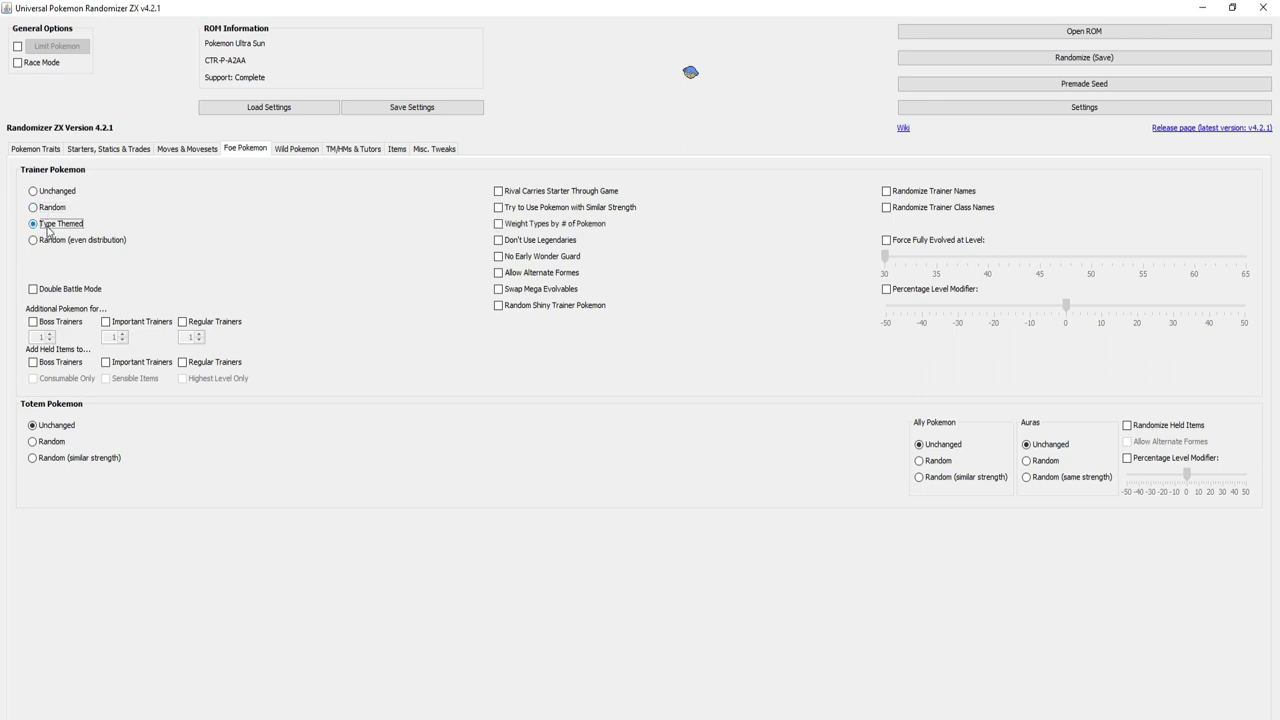
left_click(63, 242)
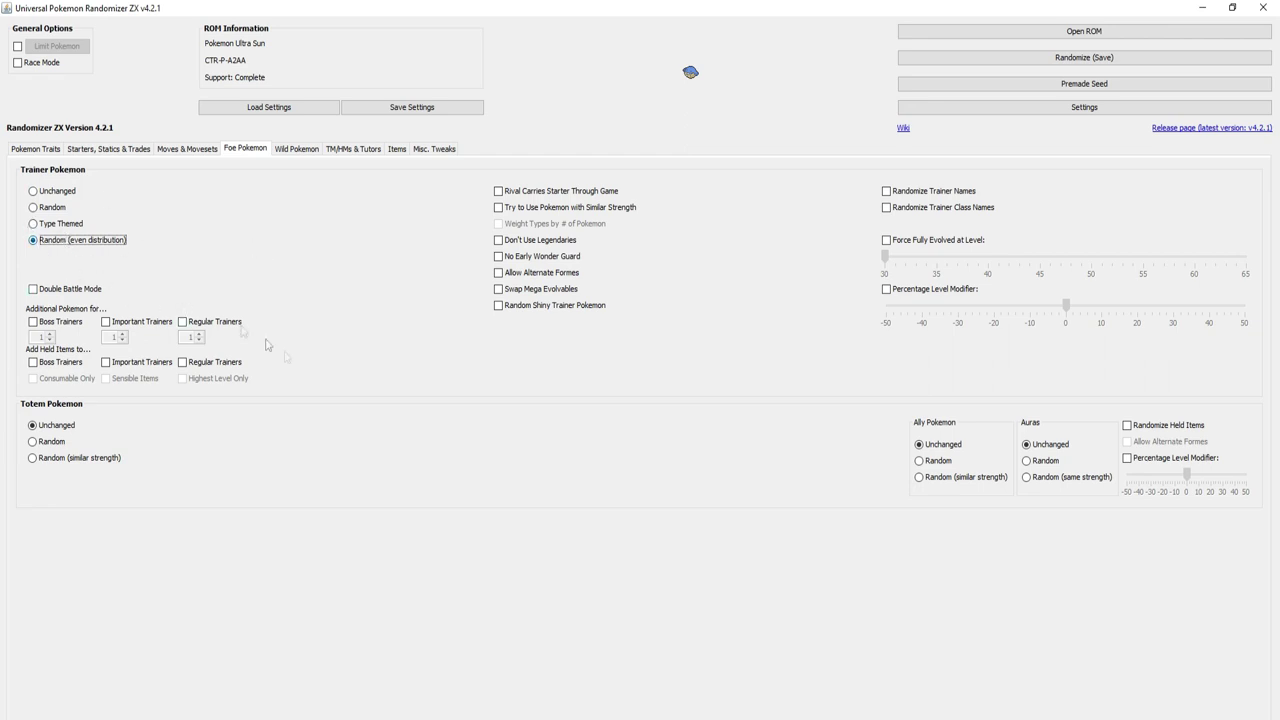
left_click(34, 290)
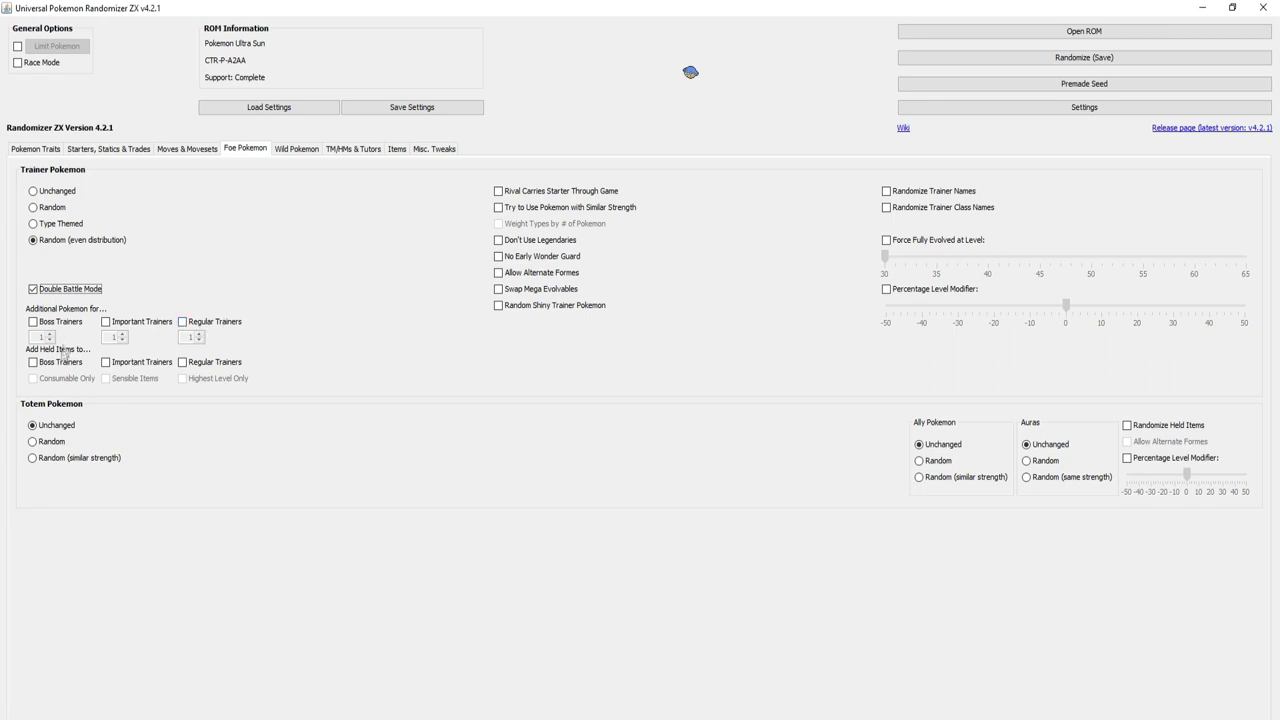
Enable additional Pokemon for boss, important and regular trainers, with 5 for each group.
left_click(45, 323)
left_click(128, 324)
left_click(195, 324)
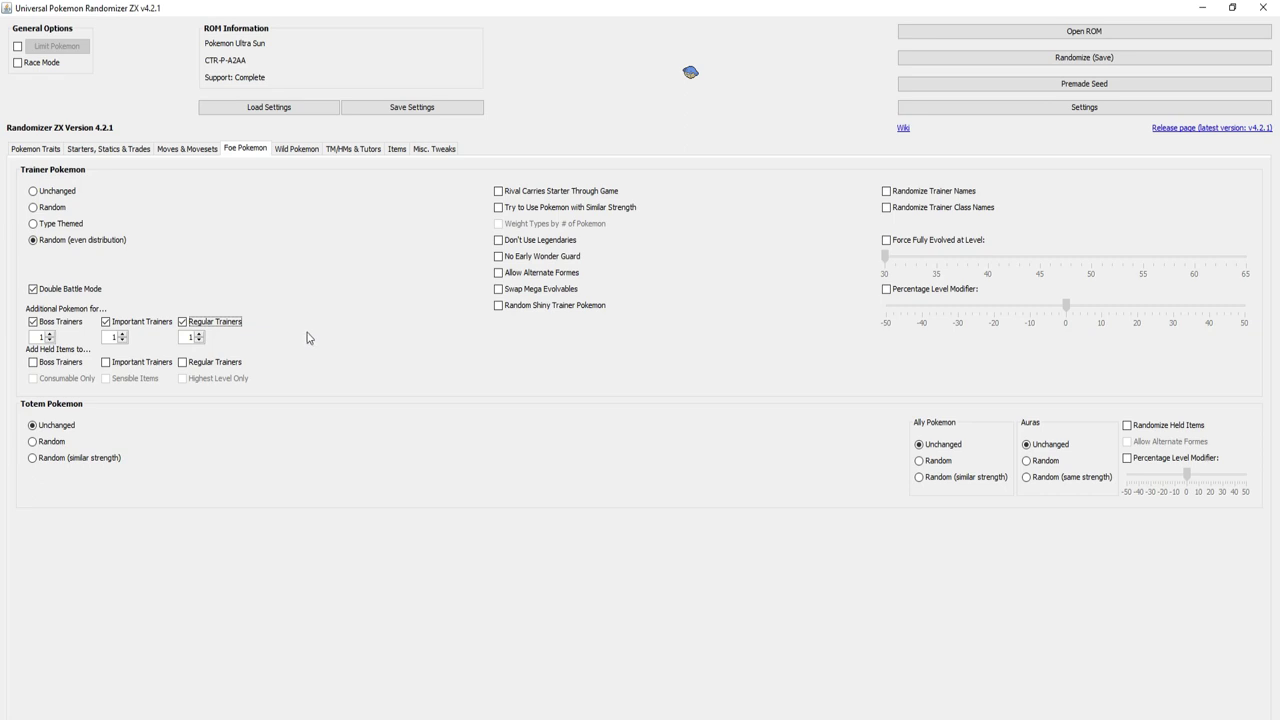
left_click(51, 335)
left_click(51, 335)
left_click(51, 335)
left_click(123, 336)
left_click(199, 334)
left_click(123, 334)
Add held items to boss, important and regular trainers, leaving Consumable Only off.
left_click(33, 362)
left_click(107, 363)
left_click(184, 363)
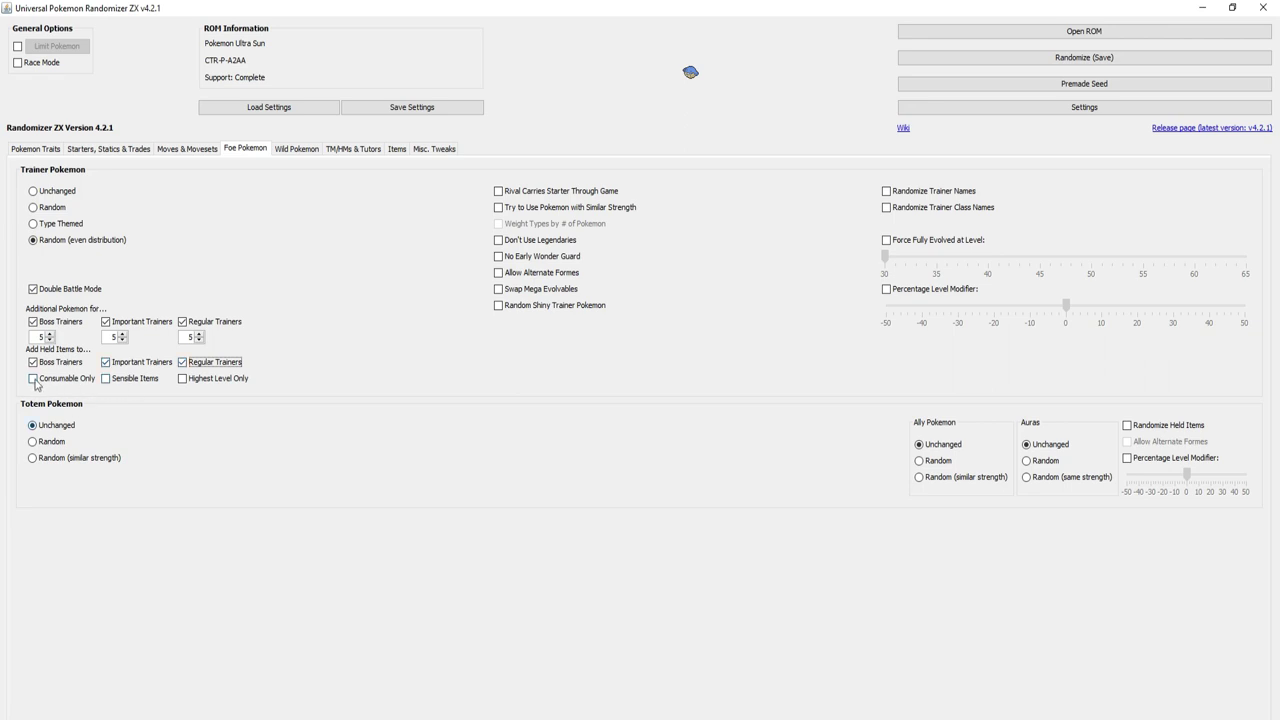
left_click(33, 379)
mouse_move(125, 381)
Enable Rival Carries Starter Through Game and Try to Use Pokemon with Similar Strength, and set the trainer Pokemon to Random.
left_click(499, 191)
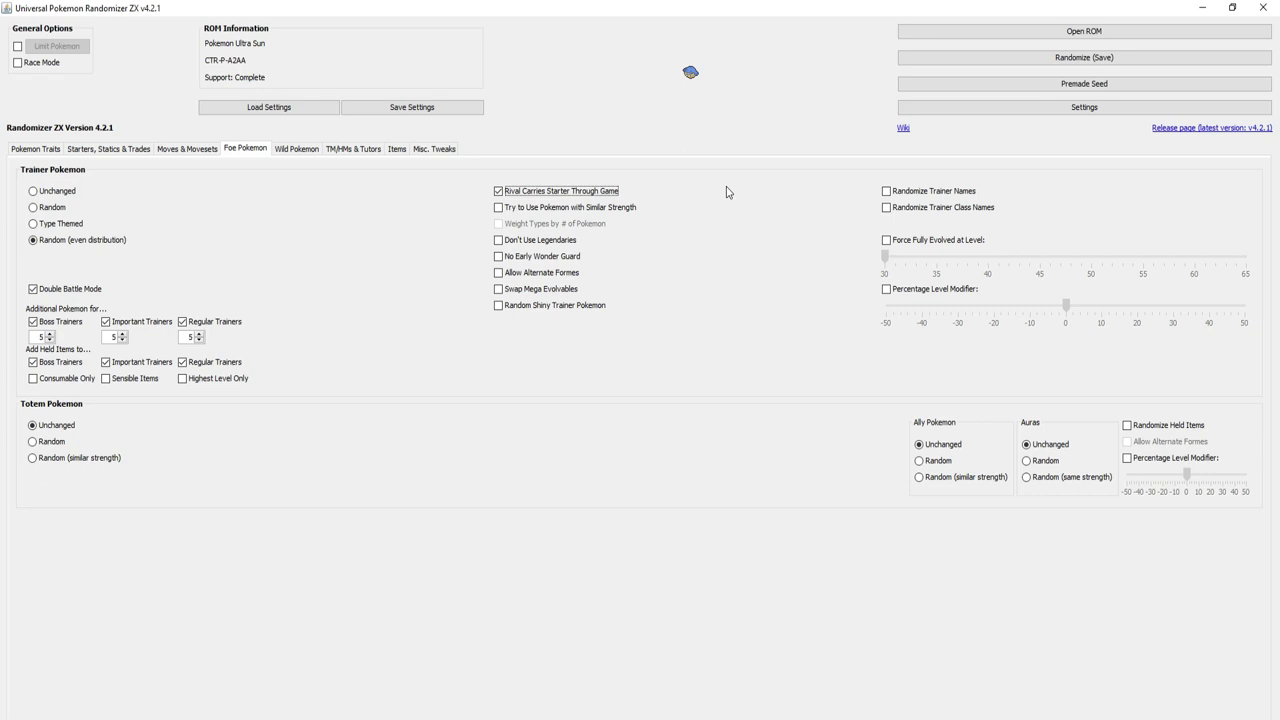
left_click(499, 208)
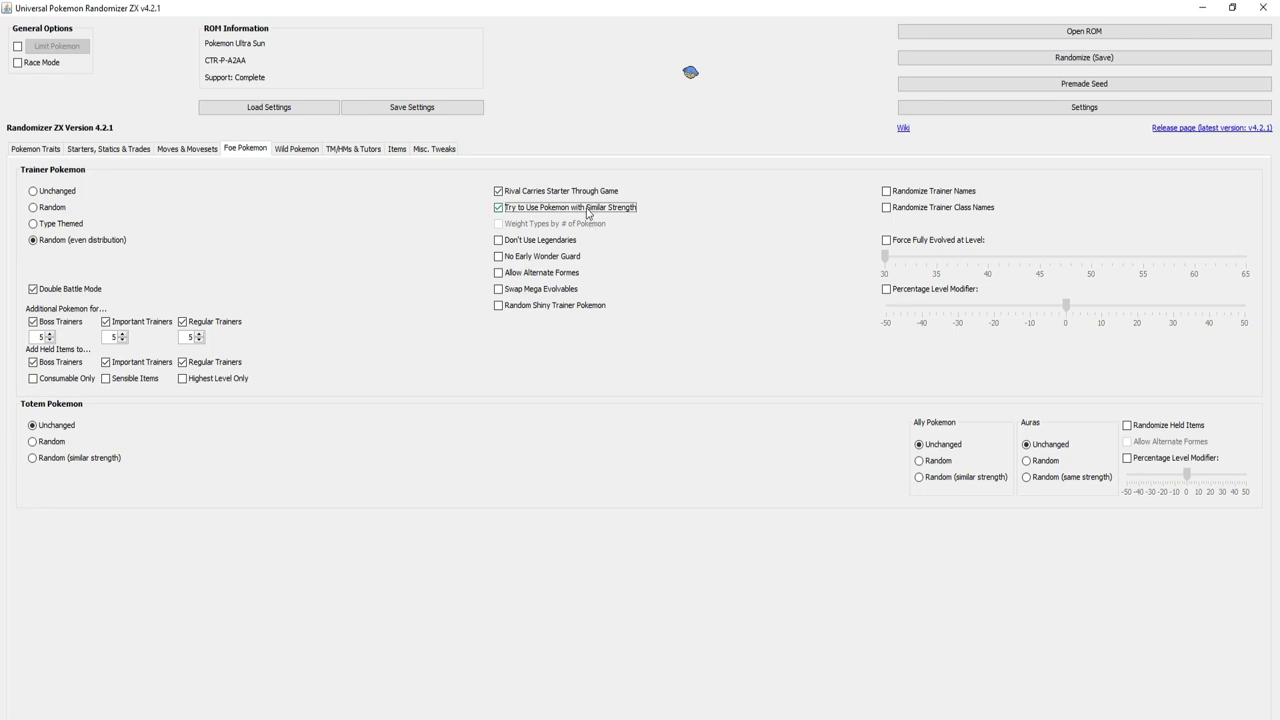
mouse_move(588, 212)
left_click(53, 207)
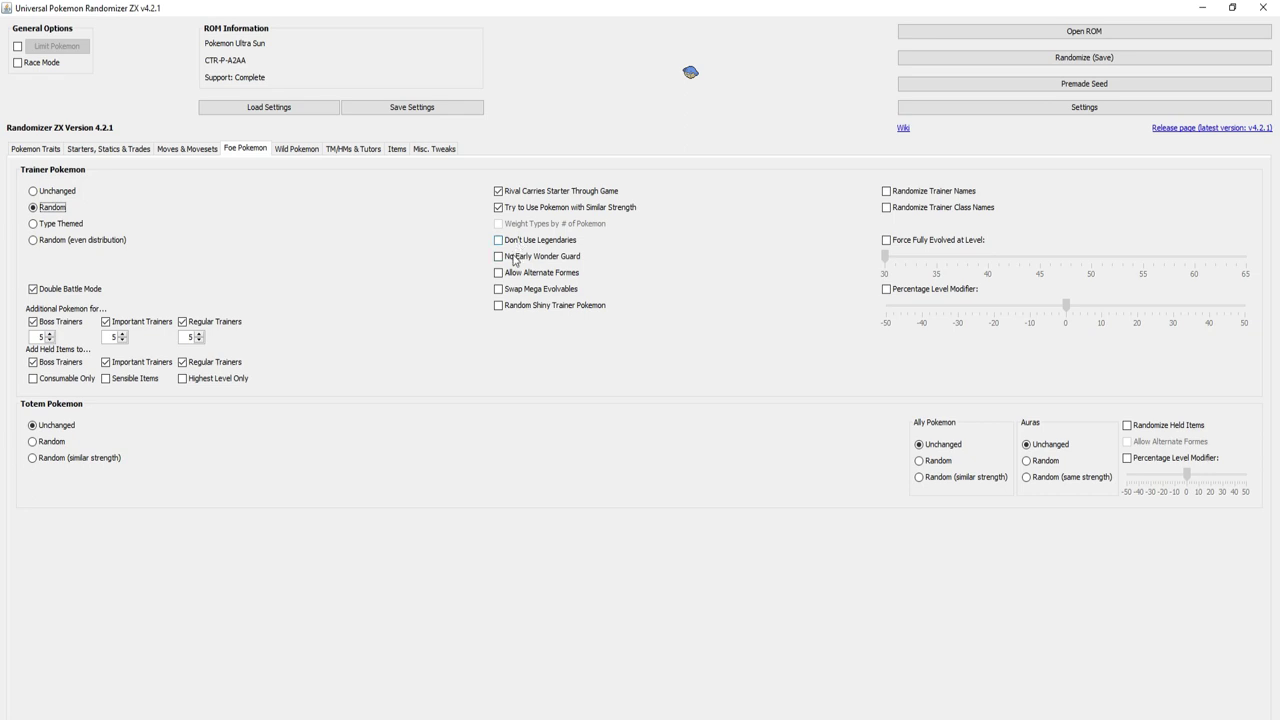
Enable No Early Wonder Guard, Allow Alternate Formes, Swap Mega Evolvables and Random Shiny Trainer Pokemon for the trainers.
mouse_move(514, 263)
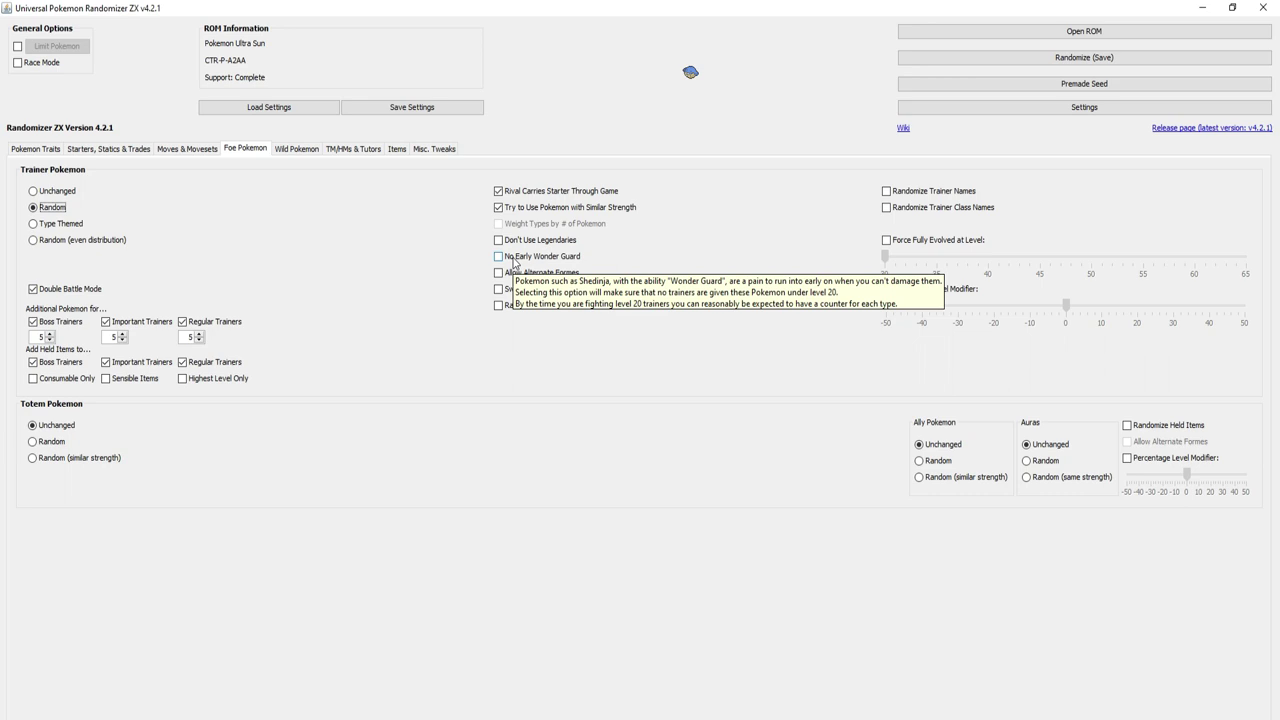
left_click(514, 262)
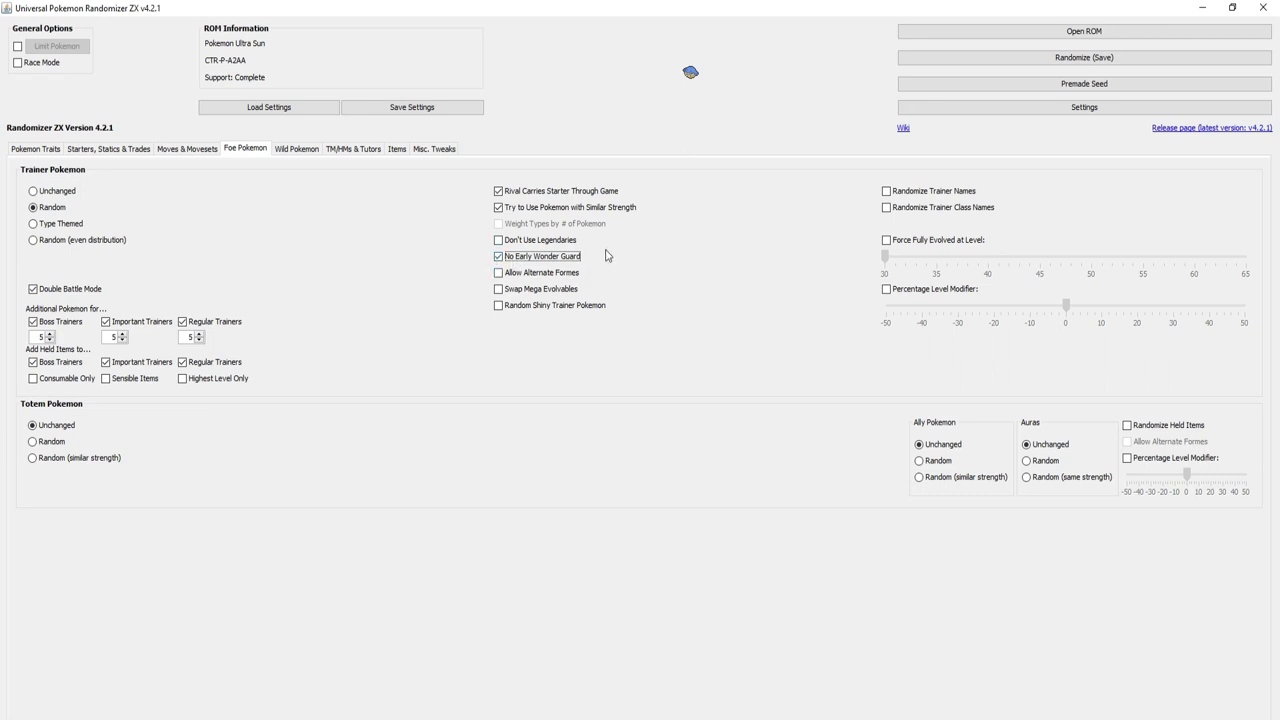
left_click(518, 279)
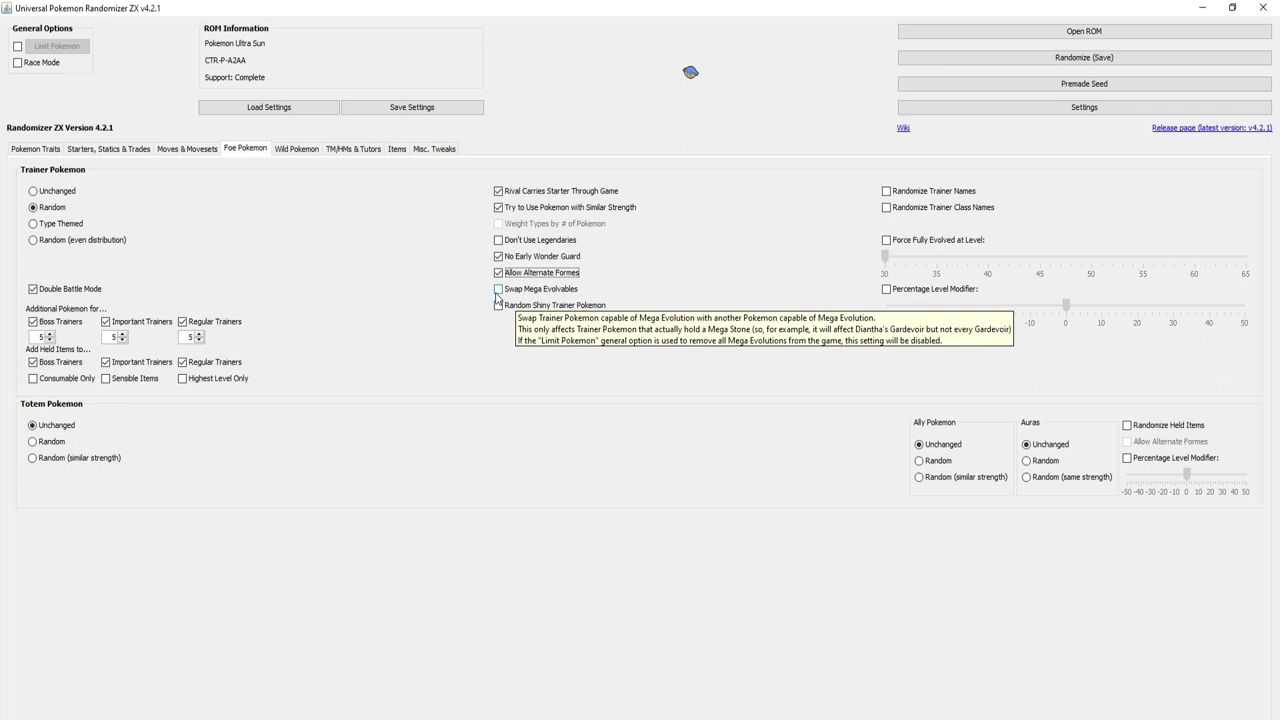
left_click(498, 291)
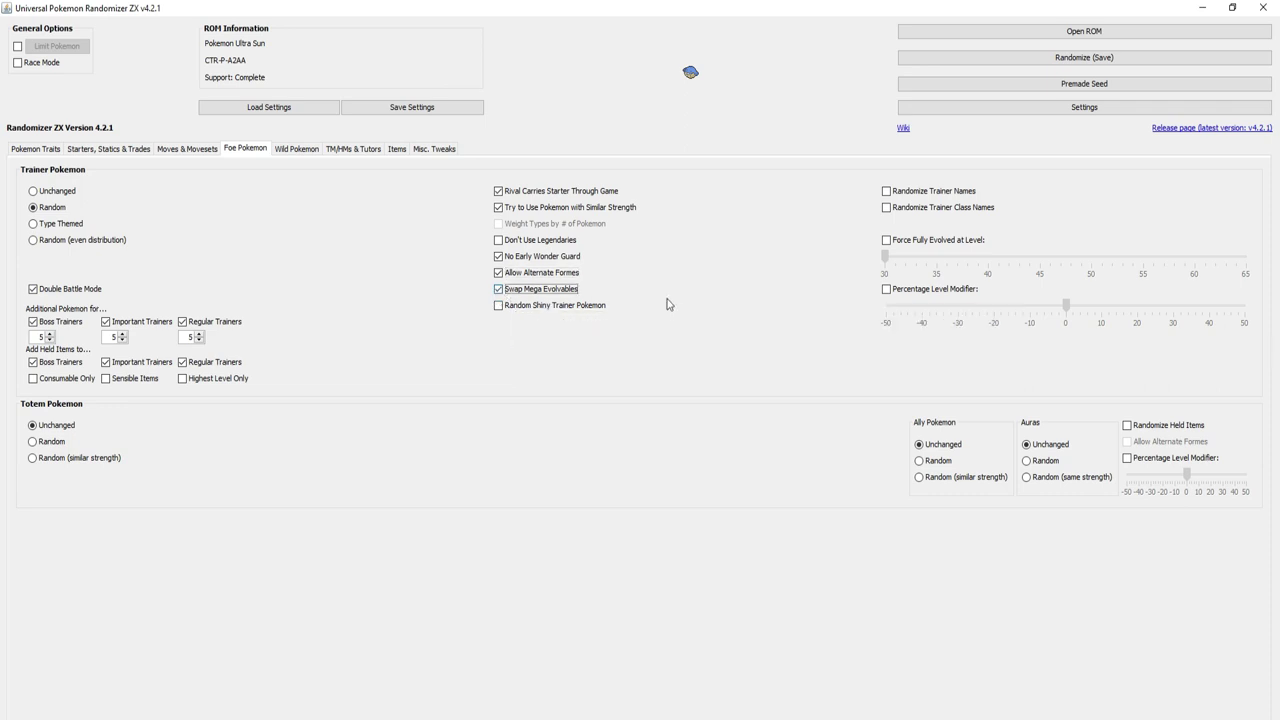
left_click(512, 306)
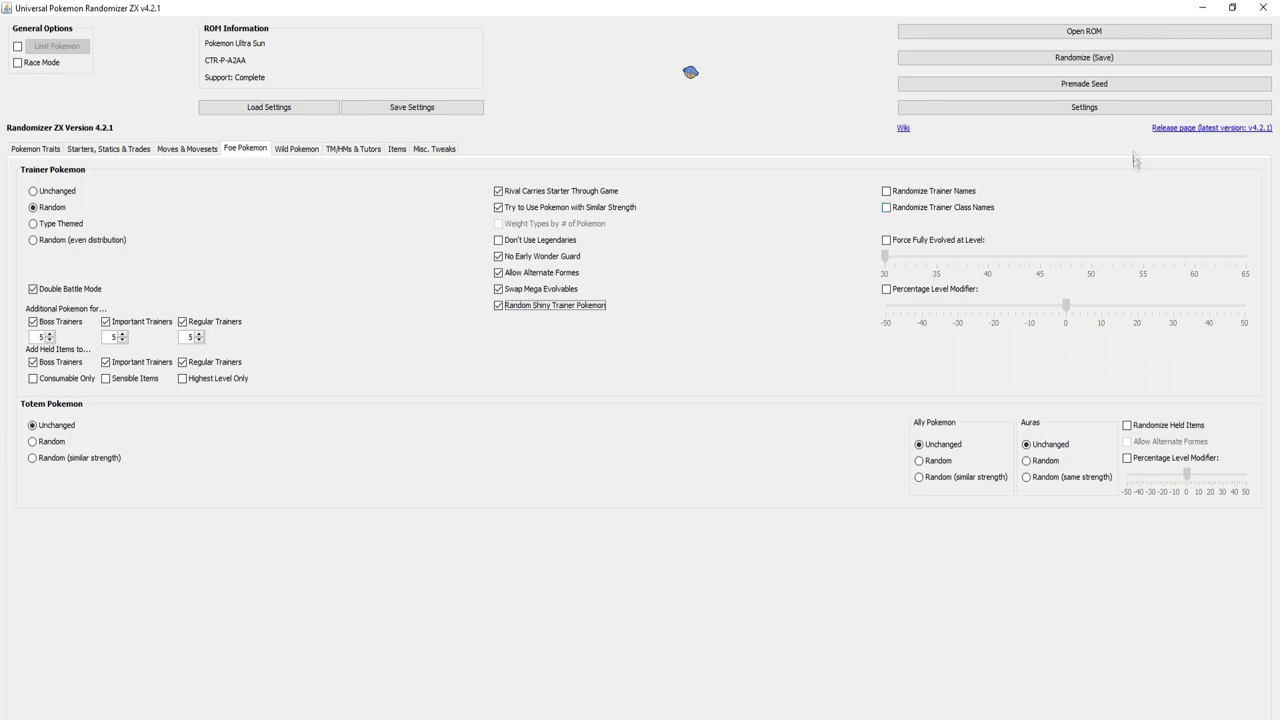
left_click(1062, 108)
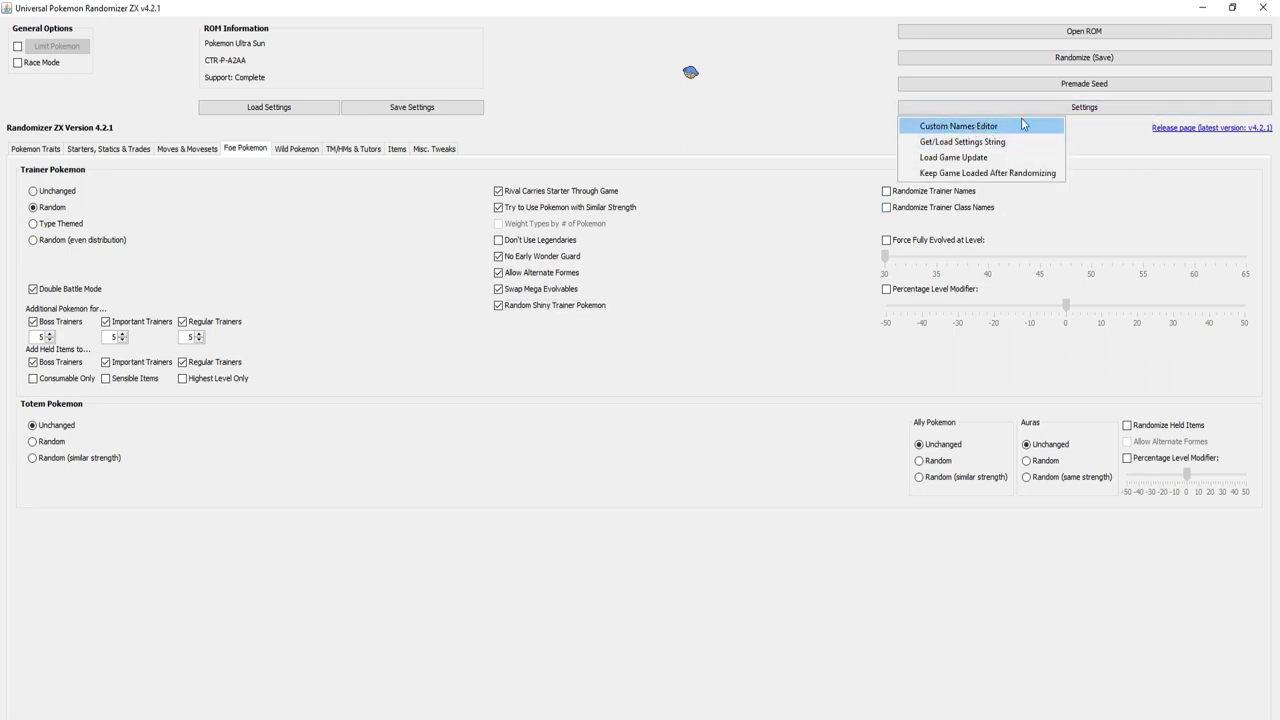
left_click(1090, 148)
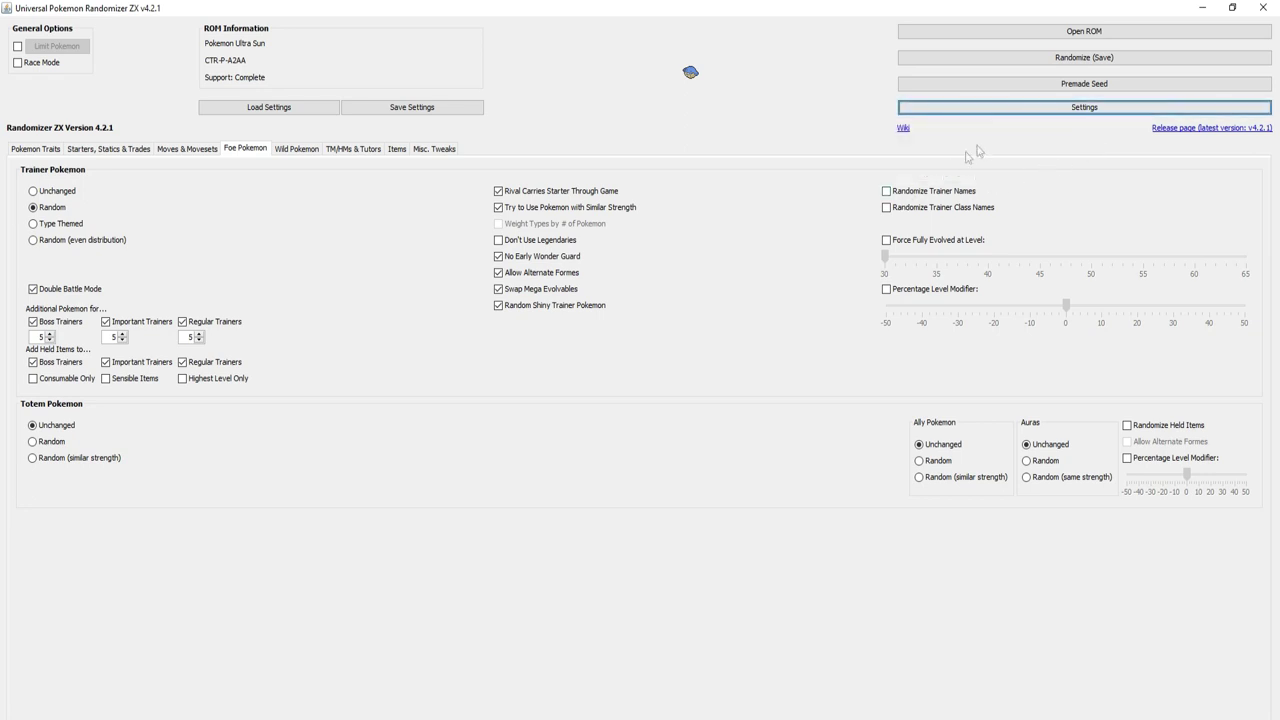
left_click(1003, 112)
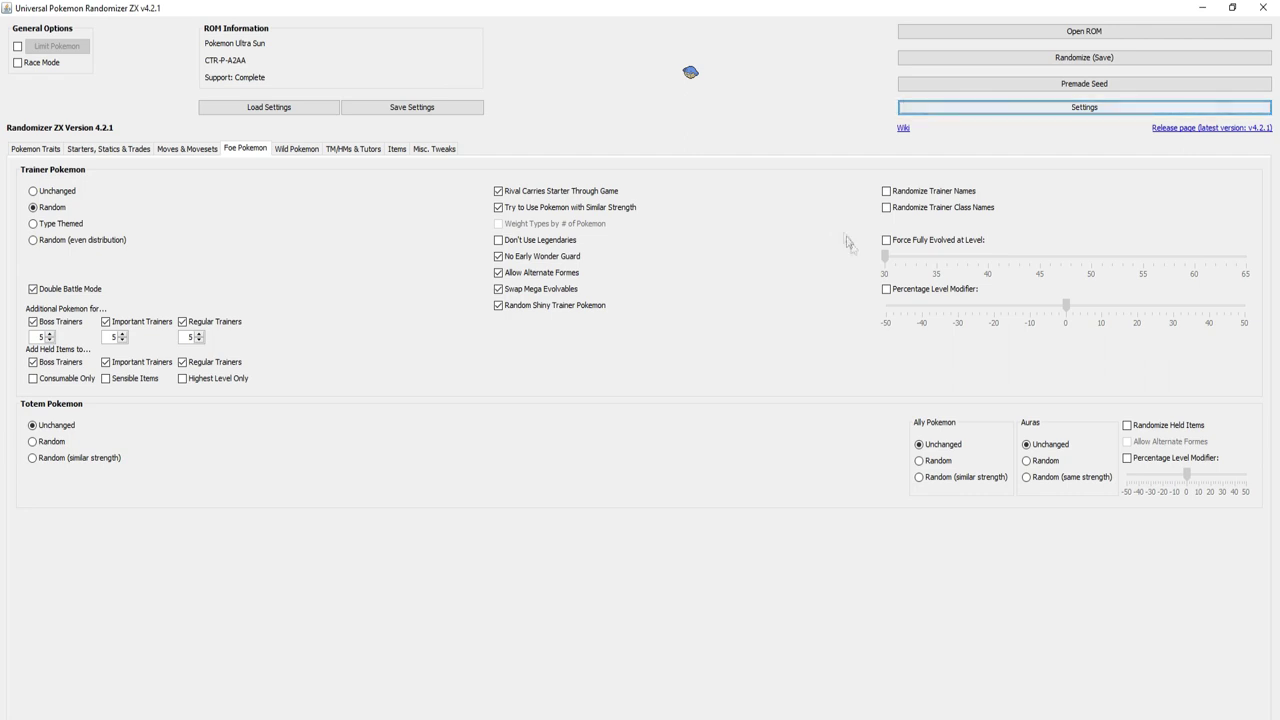
Enable Force Fully Evolved at Level for the trainer Pokemon and set the level to 40.
left_click(886, 240)
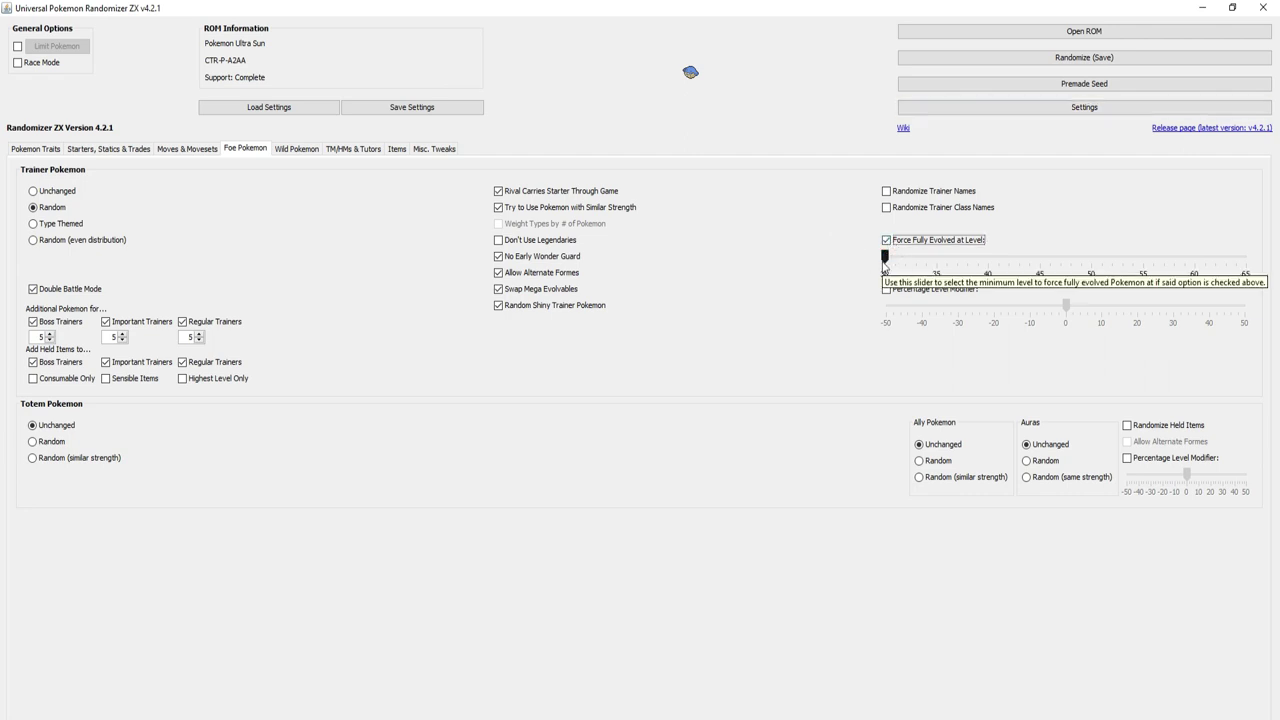
left_click_drag(887, 259, 991, 262)
left_click(991, 264)
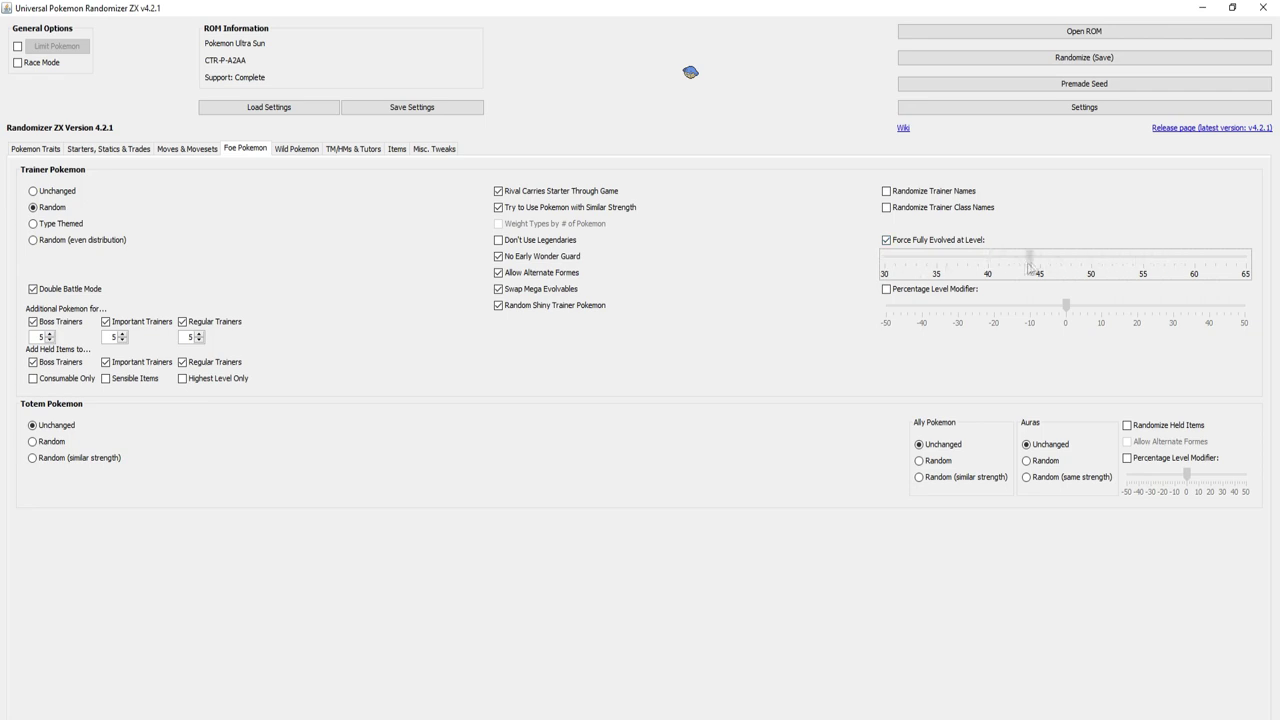
left_click(987, 268)
left_click(960, 291)
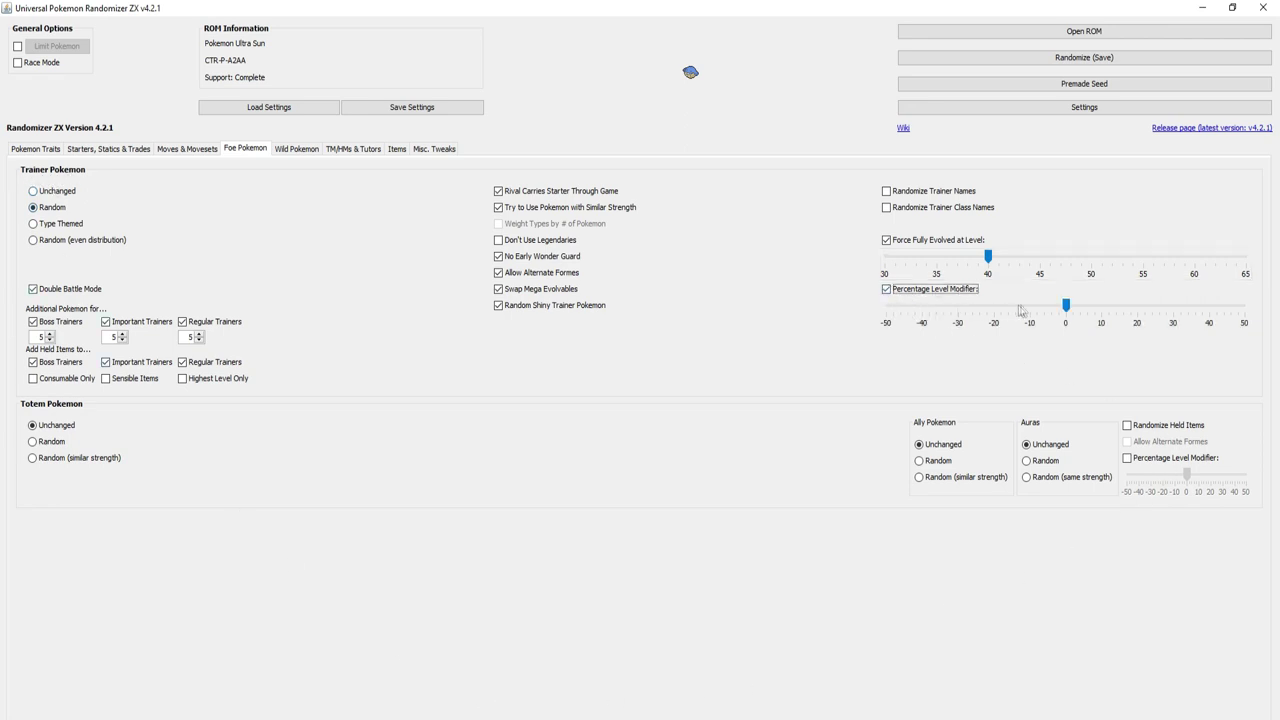
left_click_drag(1066, 309, 1030, 311)
left_click(886, 289)
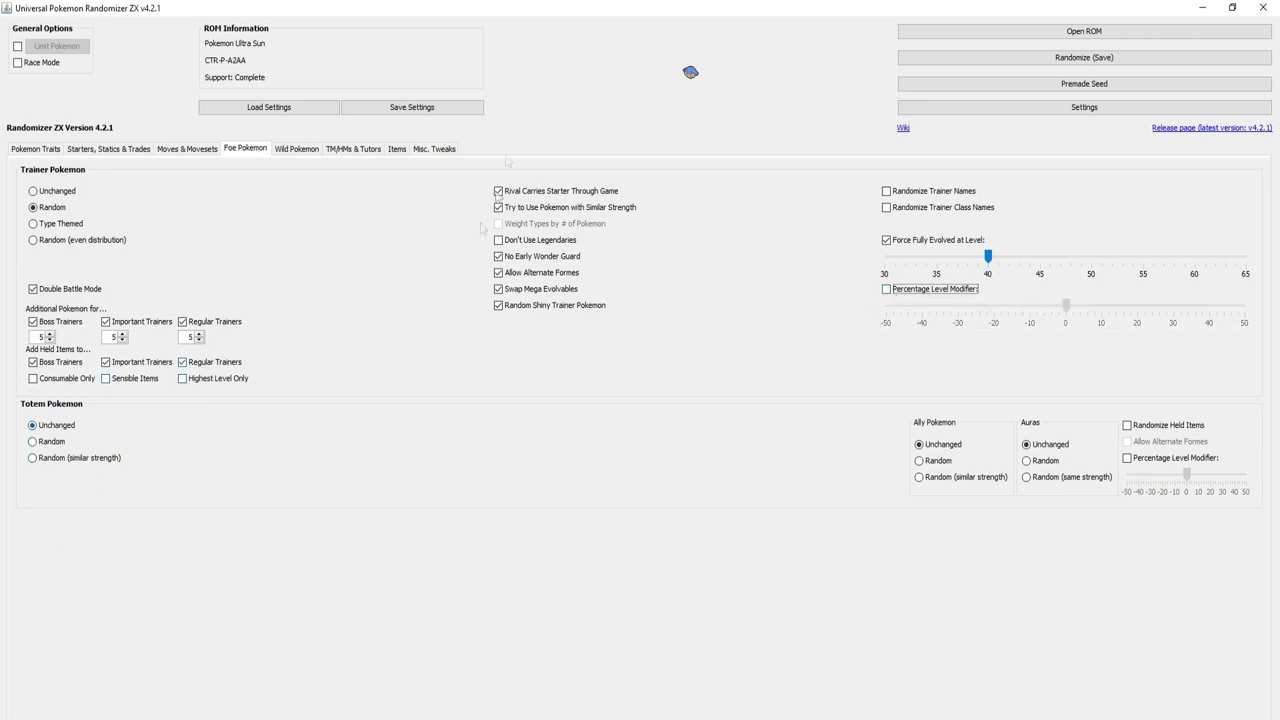
Set Totem Pokemon and their Ally Pokemon to Random (similar strength), and Auras to Random (same strength).
left_click(50, 442)
left_click(50, 462)
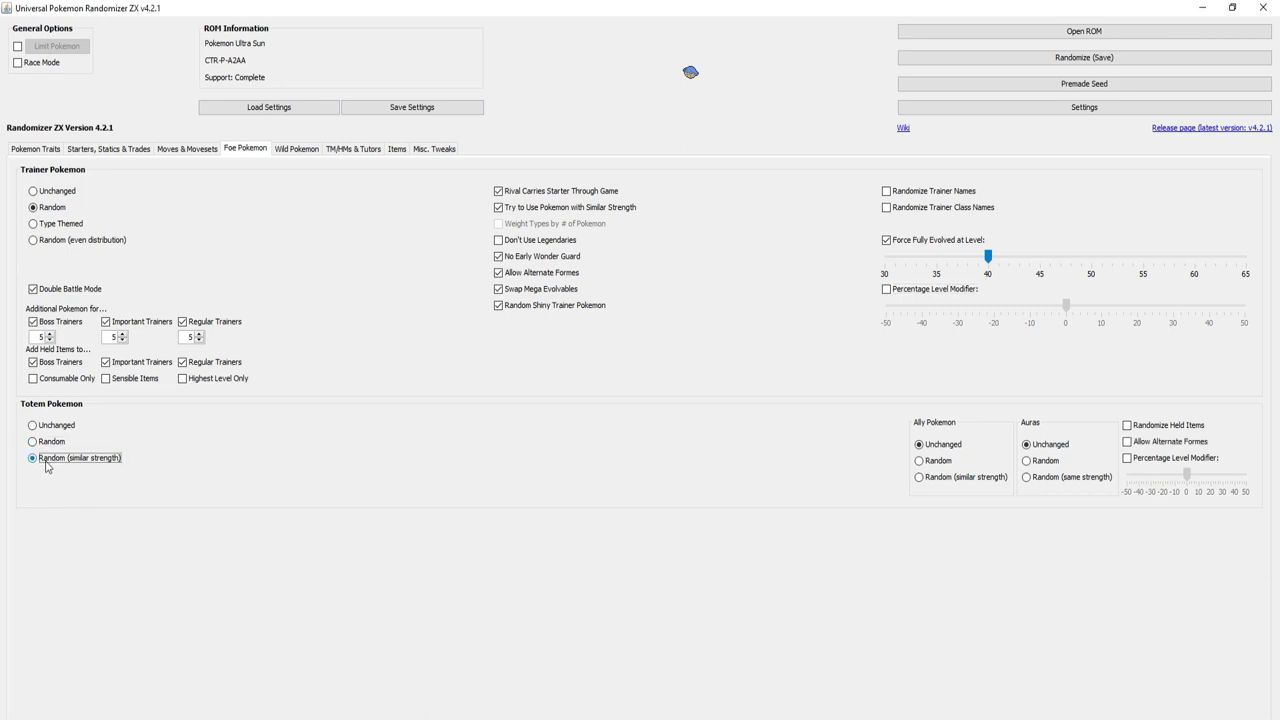
left_click(925, 460)
left_click(930, 477)
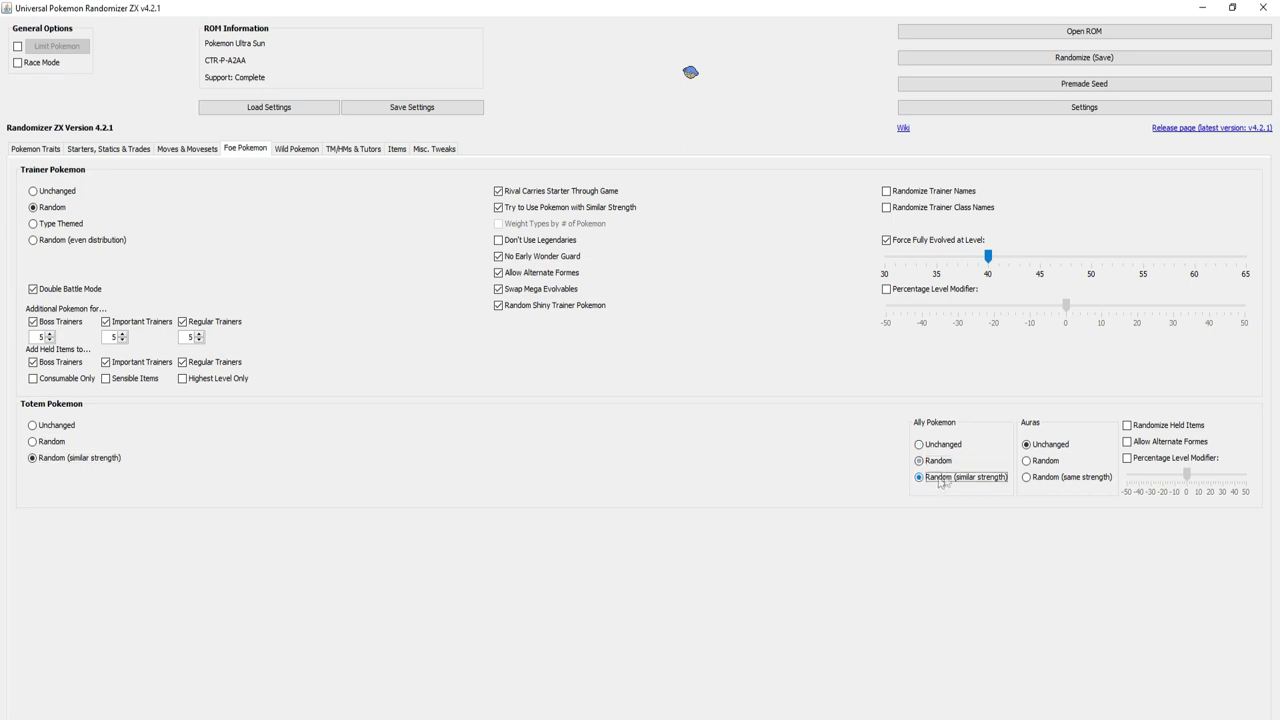
left_click(1036, 464)
left_click(1048, 479)
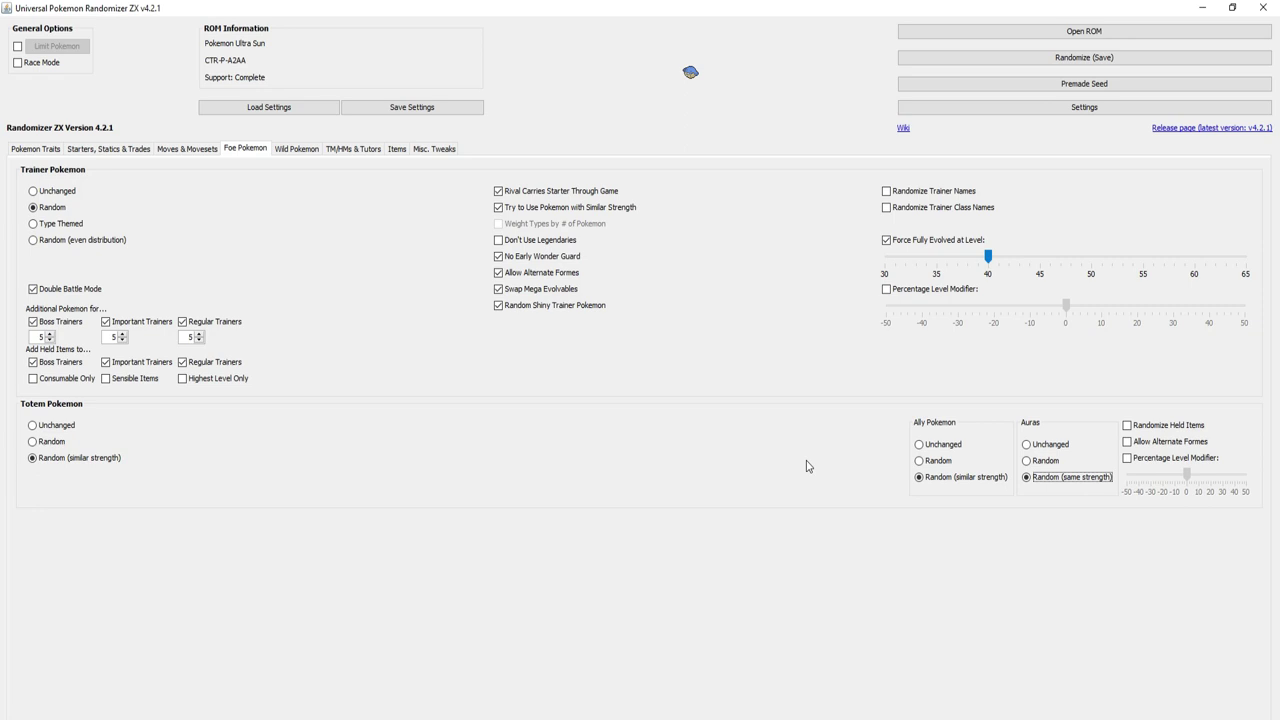
Enable Randomize Held Items, Allow Alternate Formes and a Percentage Level Modifier just above 0 for the Totem Pokemon.
left_click(1144, 426)
left_click(1159, 443)
left_click(1140, 461)
mouse_move(1187, 476)
left_mouse_down()
mouse_move(1199, 480)
mouse_move(1162, 480)
mouse_move(1189, 480)
left_mouse_up()
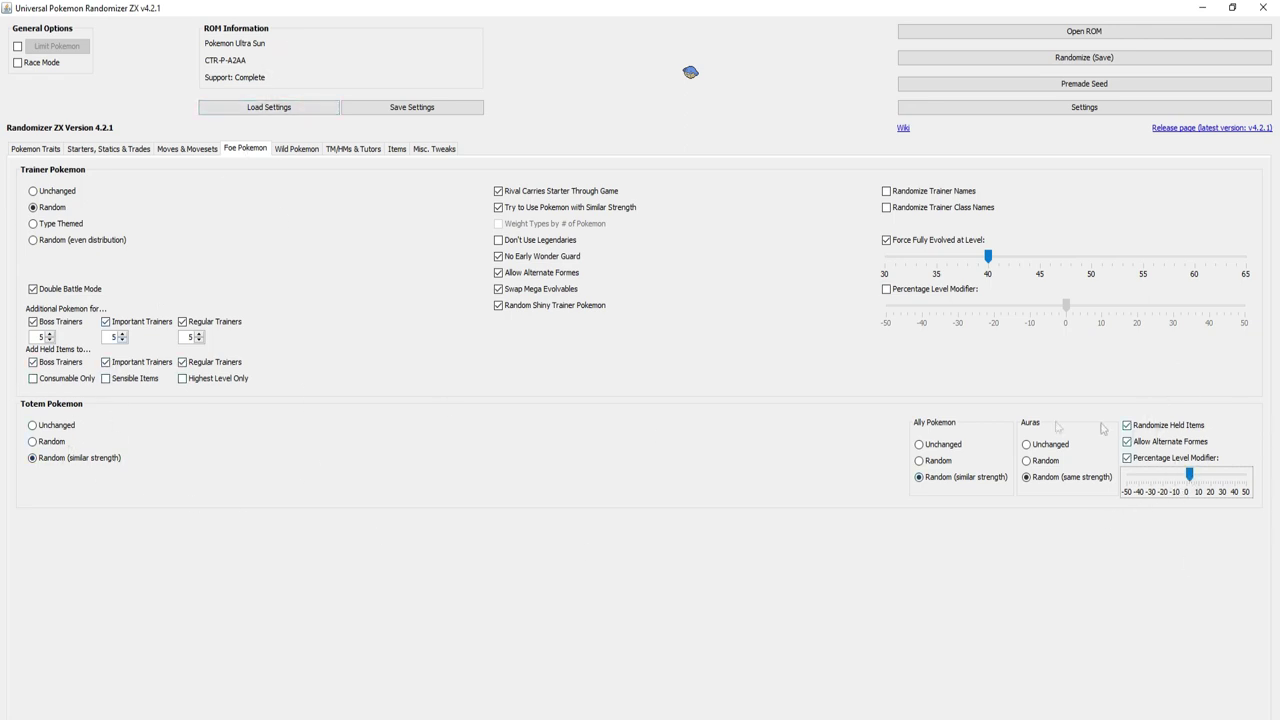
Set the wild Pokemon encounters to Random.
left_click(297, 150)
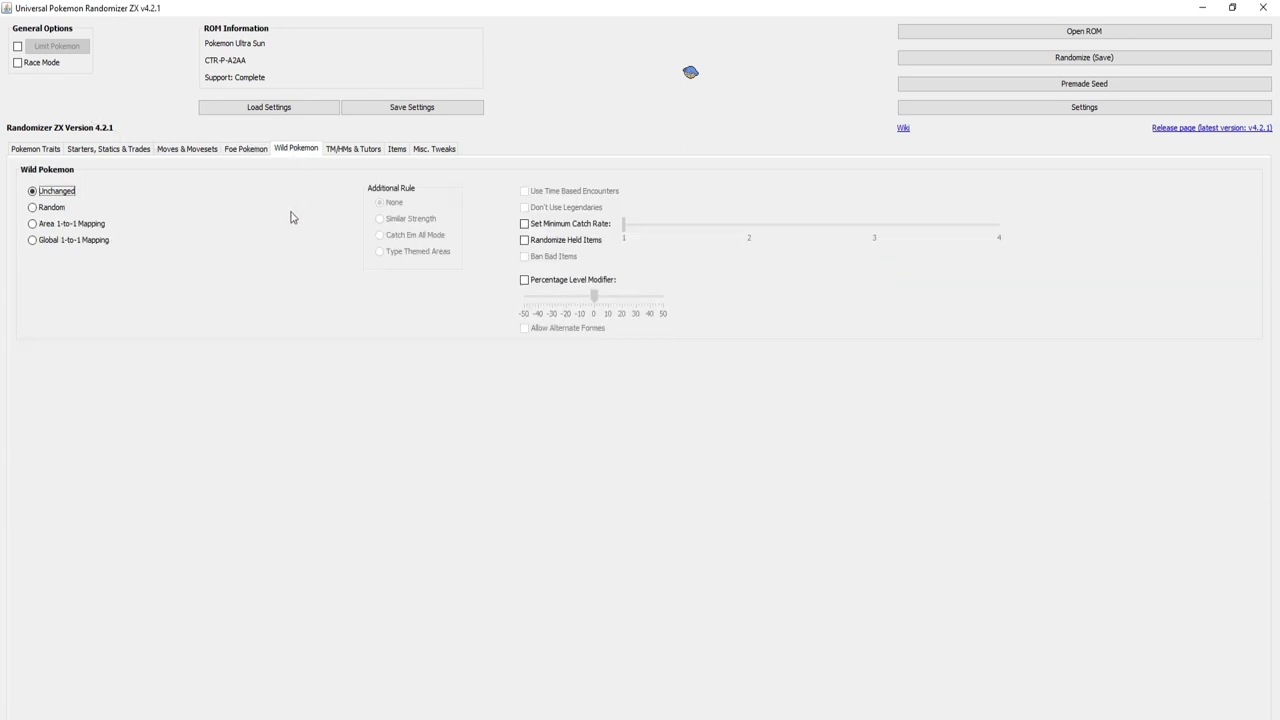
left_click(50, 209)
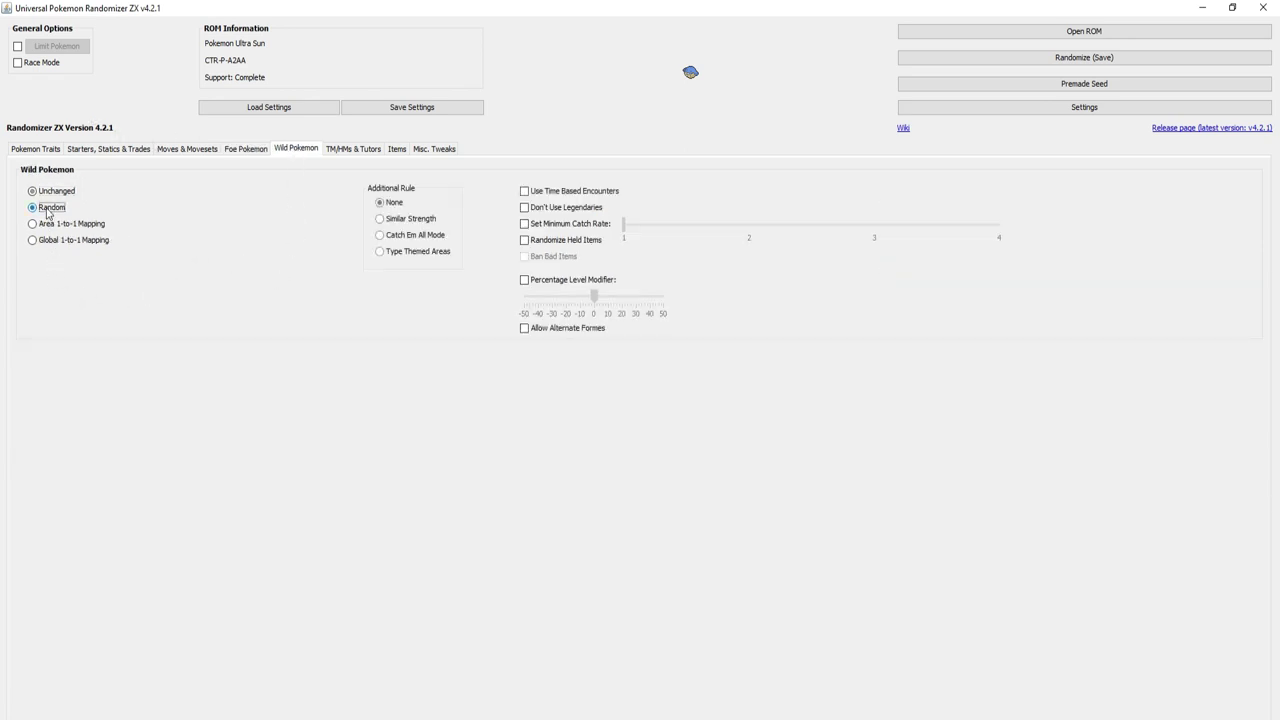
left_click(66, 227)
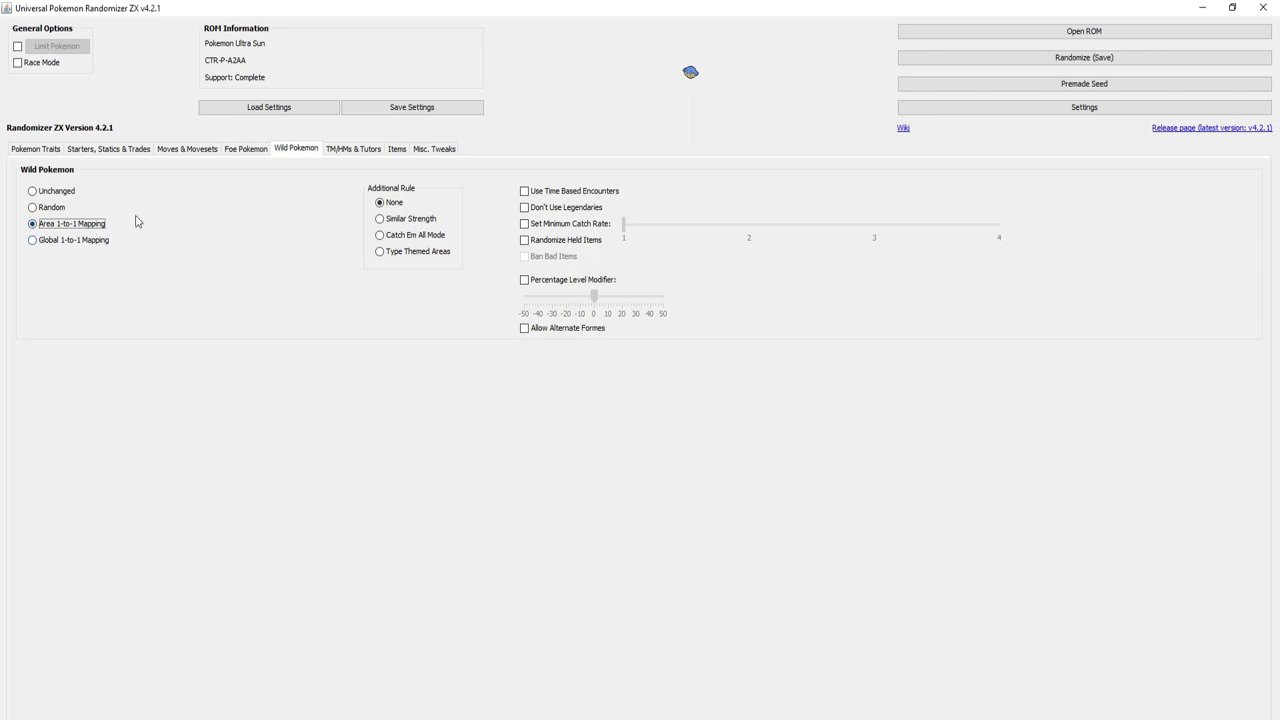
left_click(74, 242)
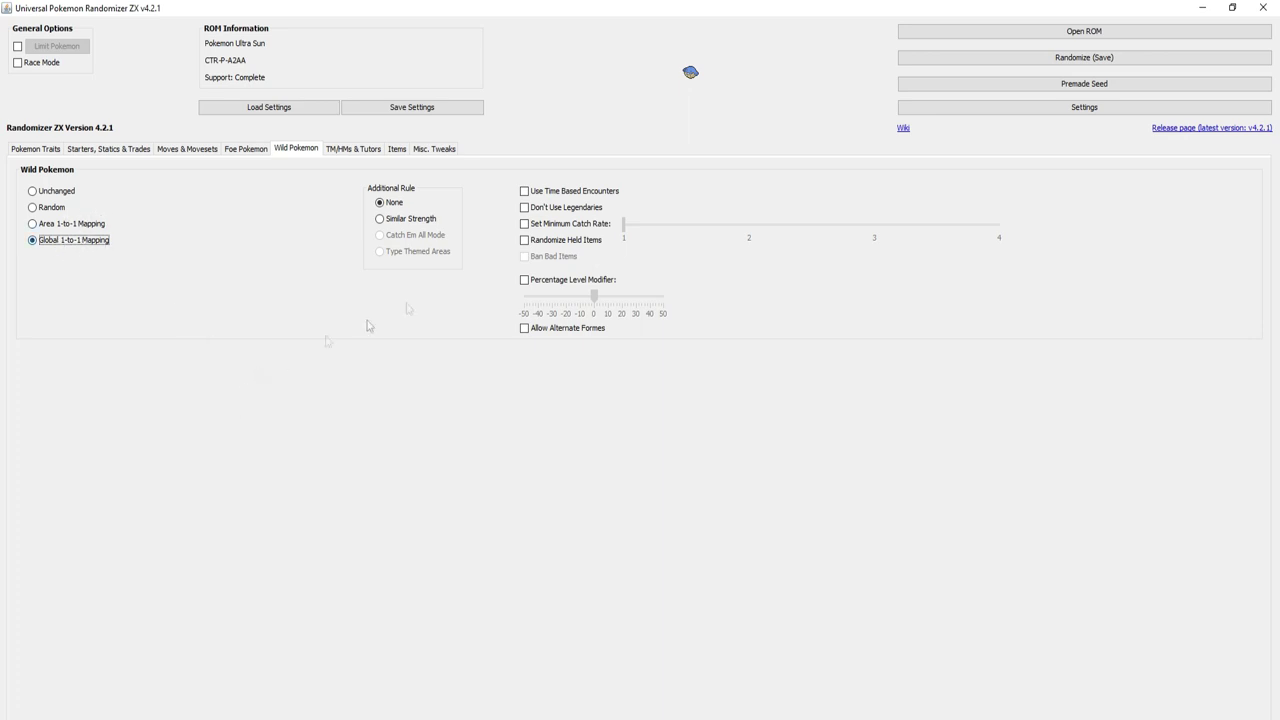
left_click(48, 208)
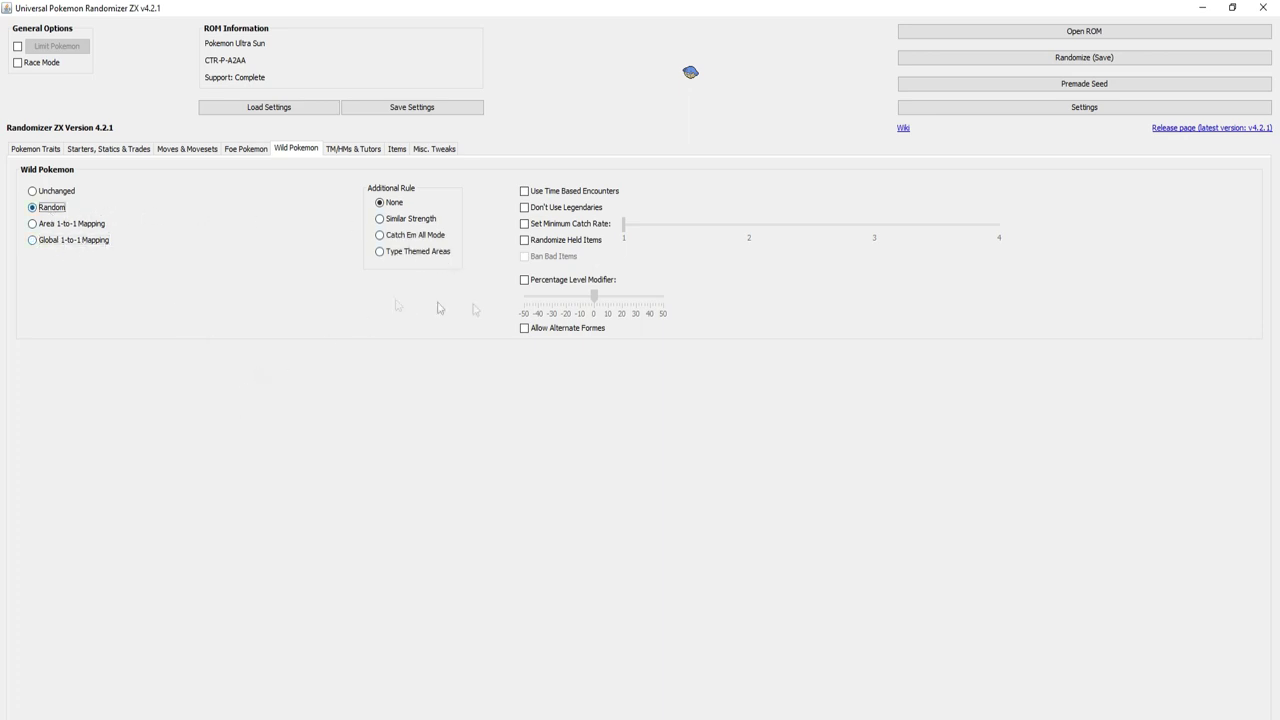
Choose Type Themed Areas as the additional rule for wild Pokemon.
left_click(411, 220)
left_click(405, 237)
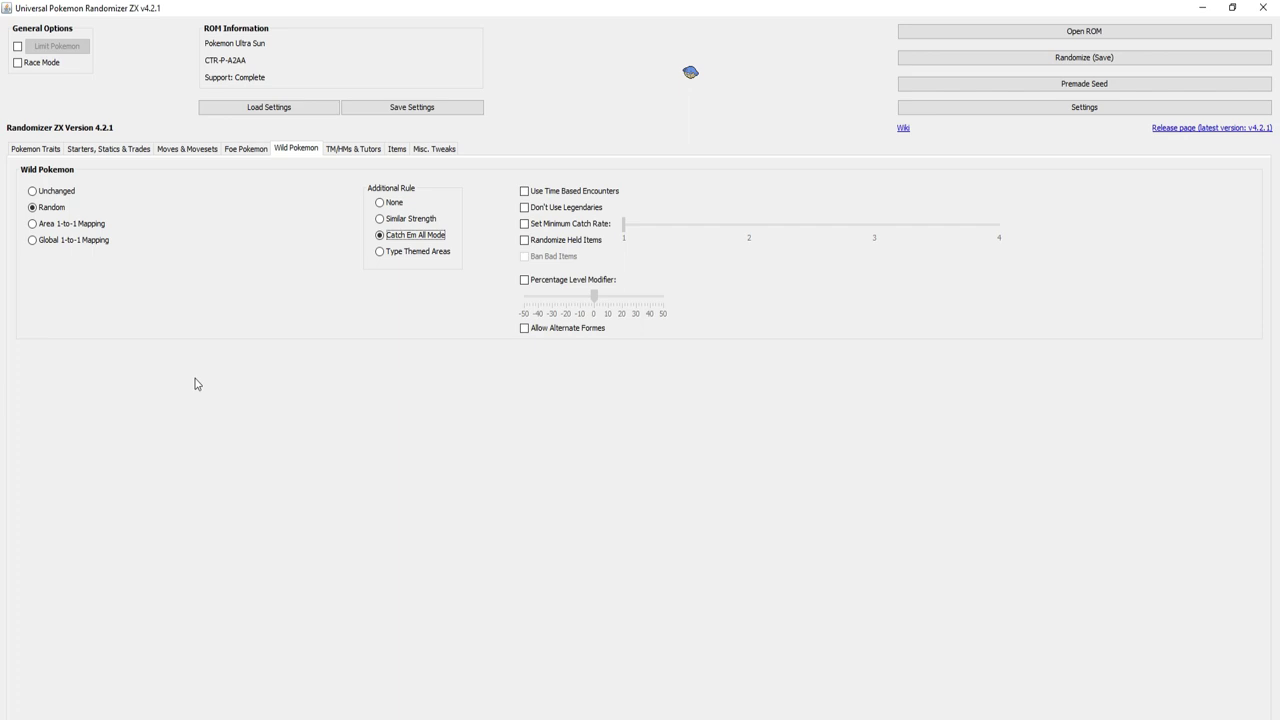
left_click(402, 254)
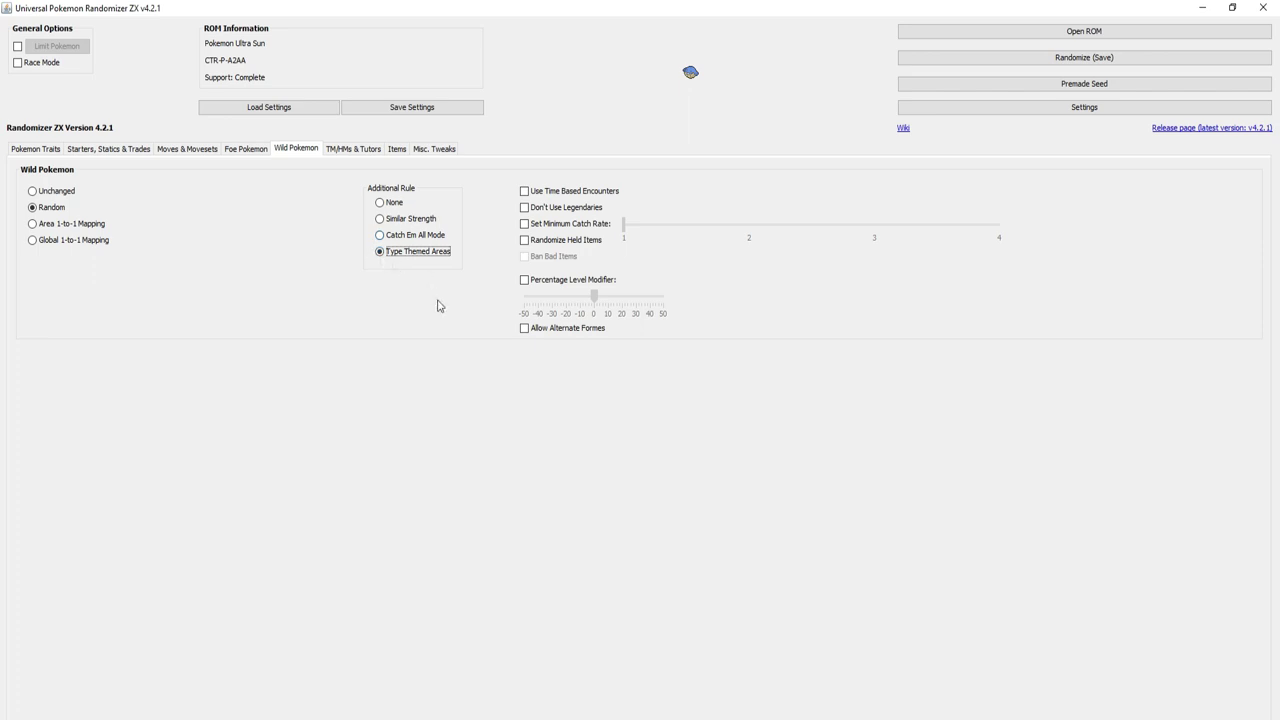
Enable Don't Use Legendaries for wild Pokemon, leaving Use Time Based Encounters off.
left_click(528, 196)
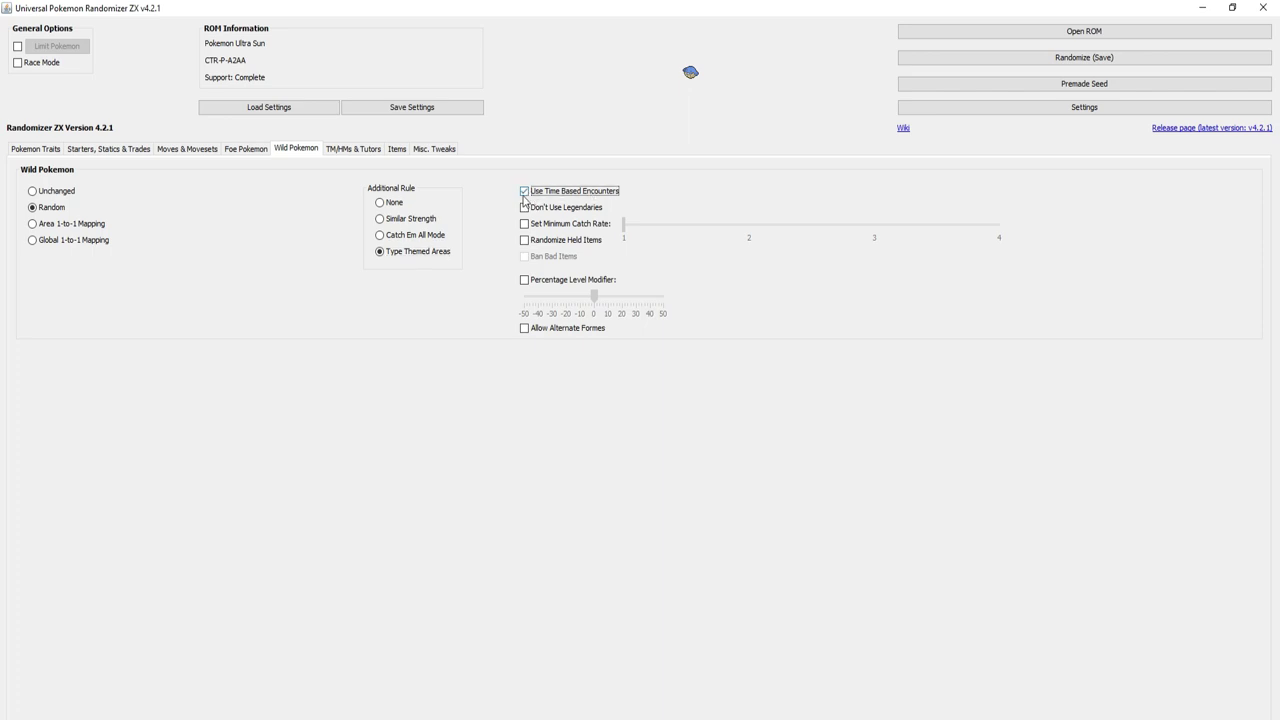
left_click(525, 193)
mouse_move(557, 192)
left_click(538, 208)
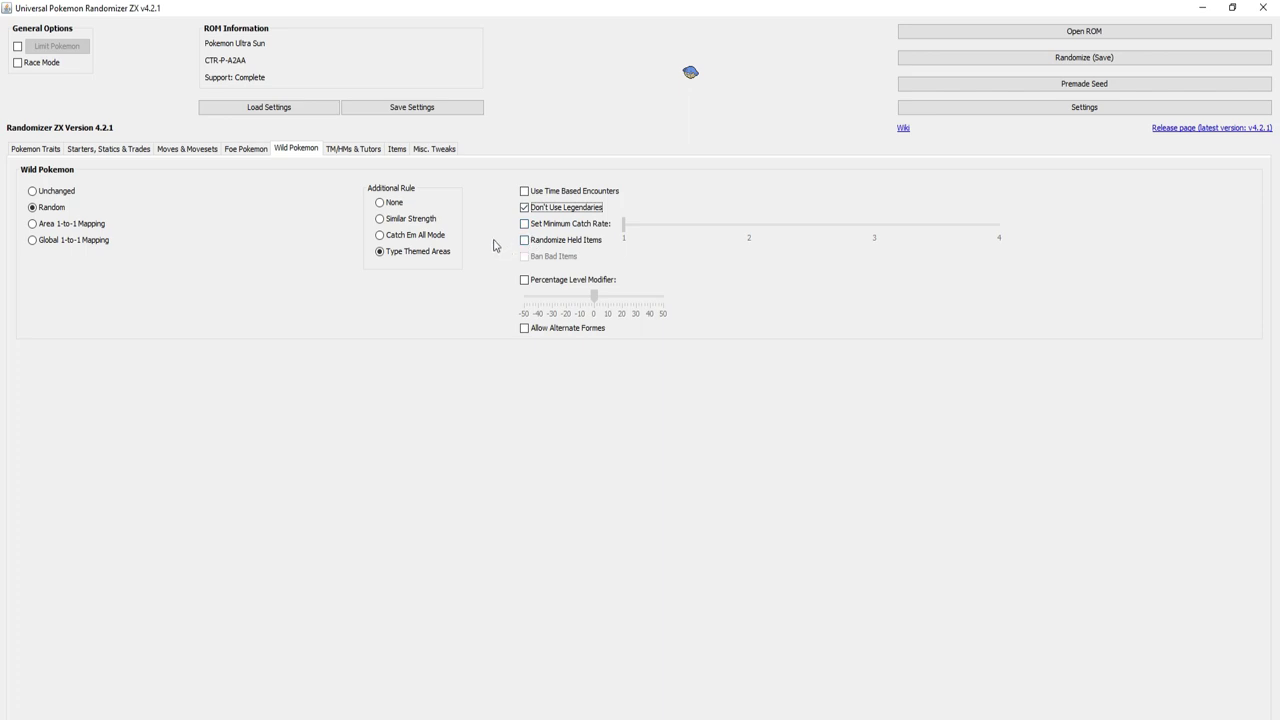
left_click(553, 226)
left_click_drag(624, 226, 1006, 242)
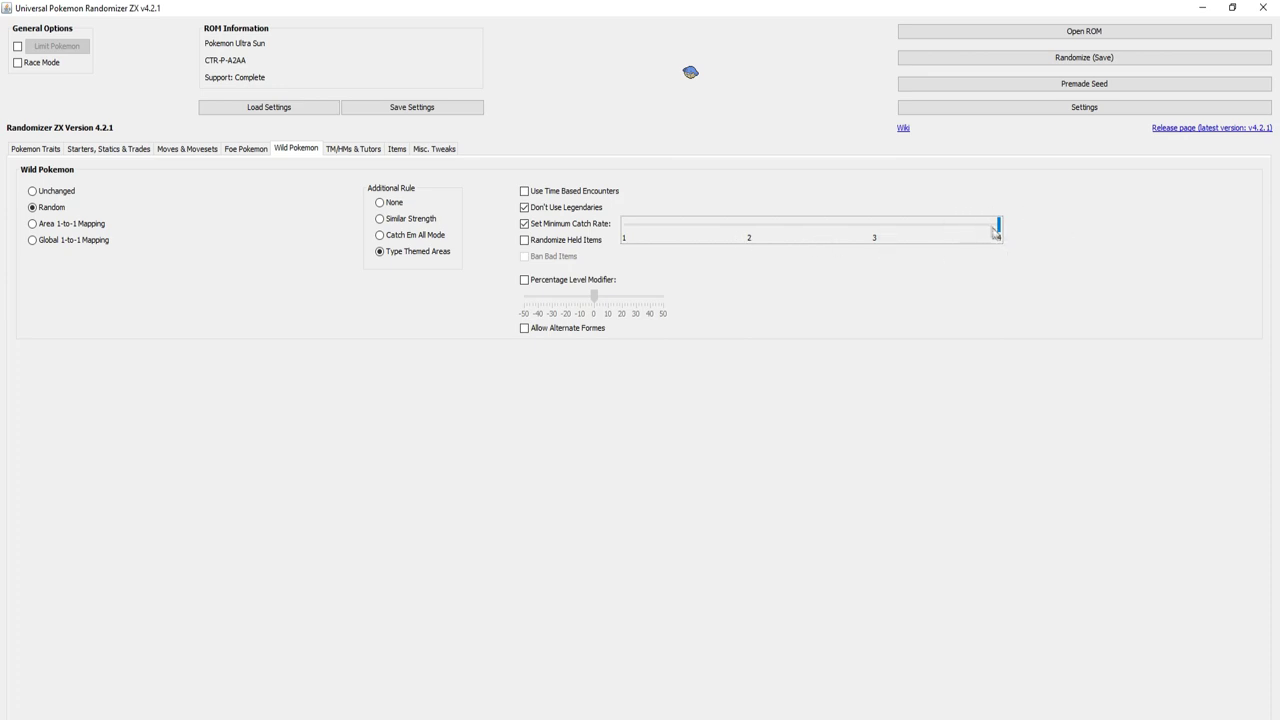
left_click_drag(999, 232, 602, 238)
left_click(525, 224)
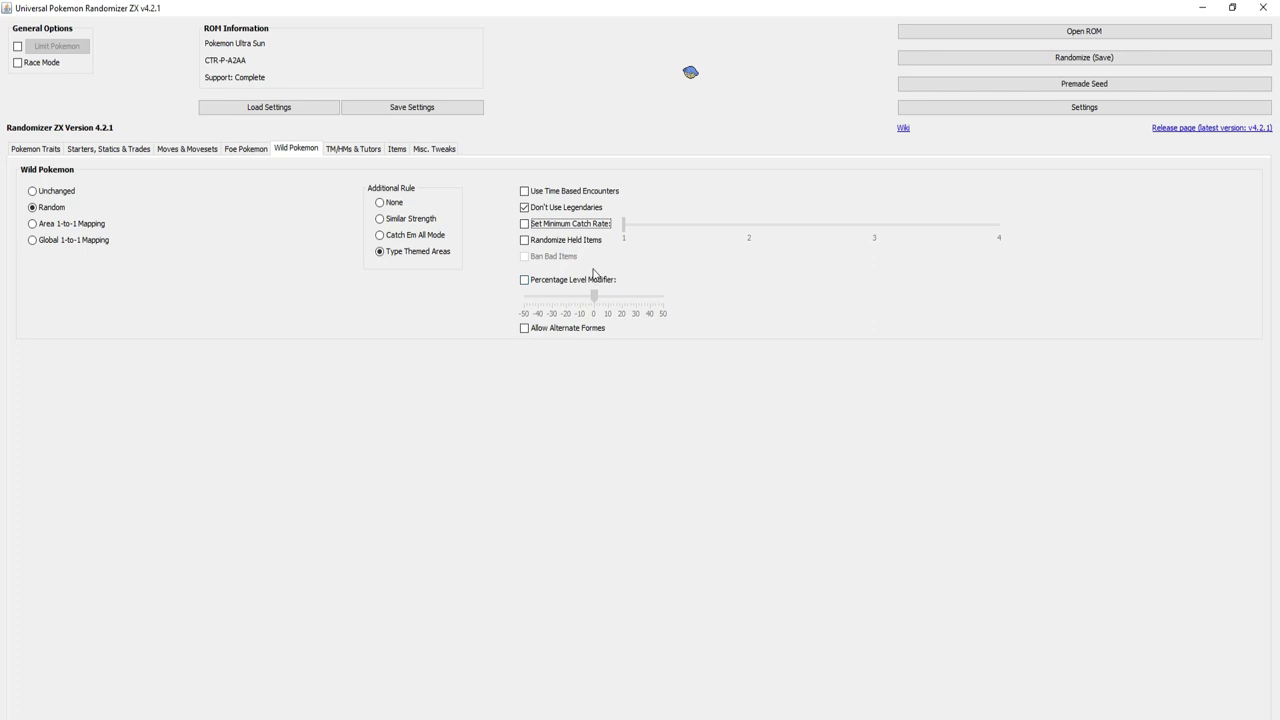
Enable Randomize Held Items and Ban Bad Items for wild Pokemon.
left_click(527, 241)
left_click(526, 241)
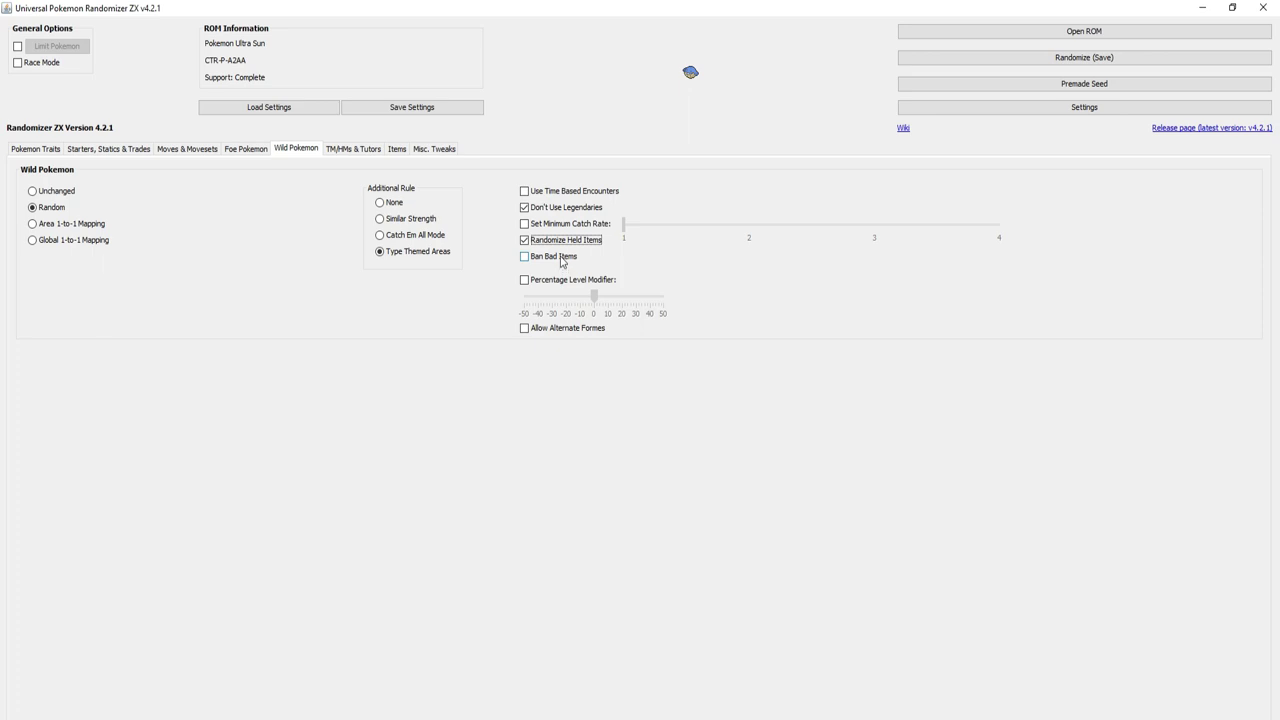
left_click(562, 262)
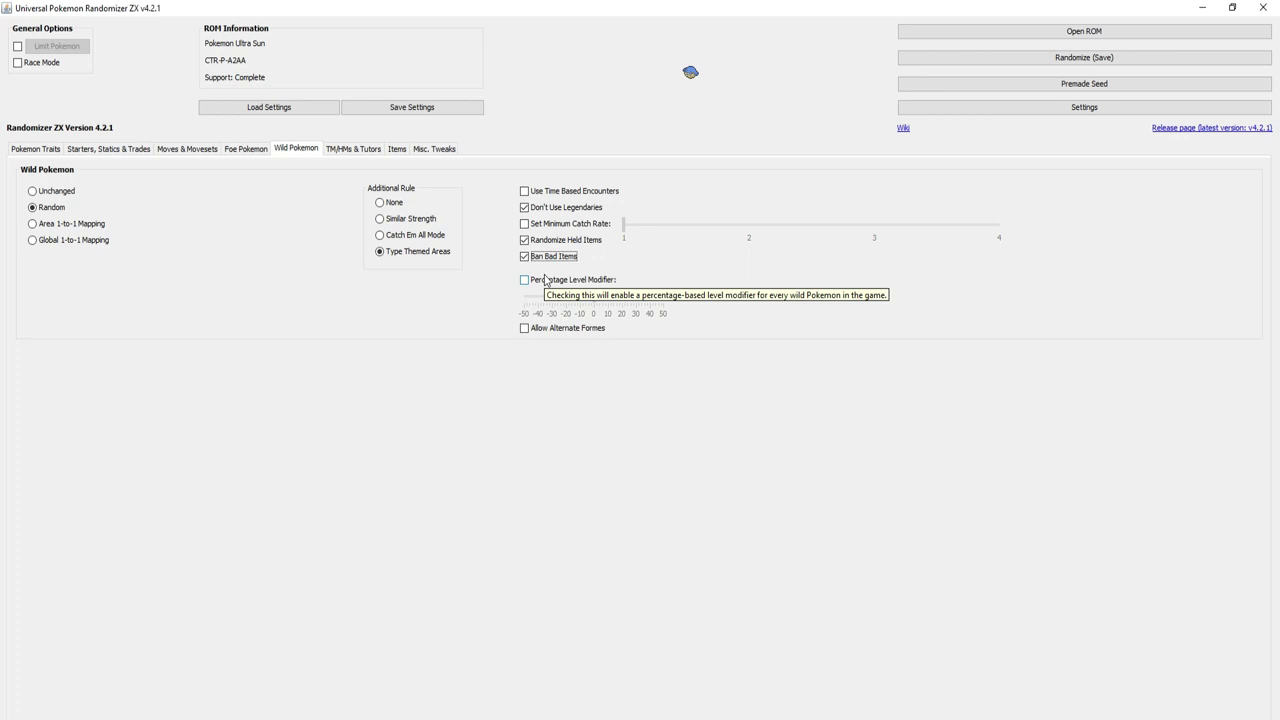
Enable a Percentage Level Modifier of -10 and Allow Alternate Formes for wild Pokemon.
left_click(548, 280)
left_click_drag(598, 300, 580, 300)
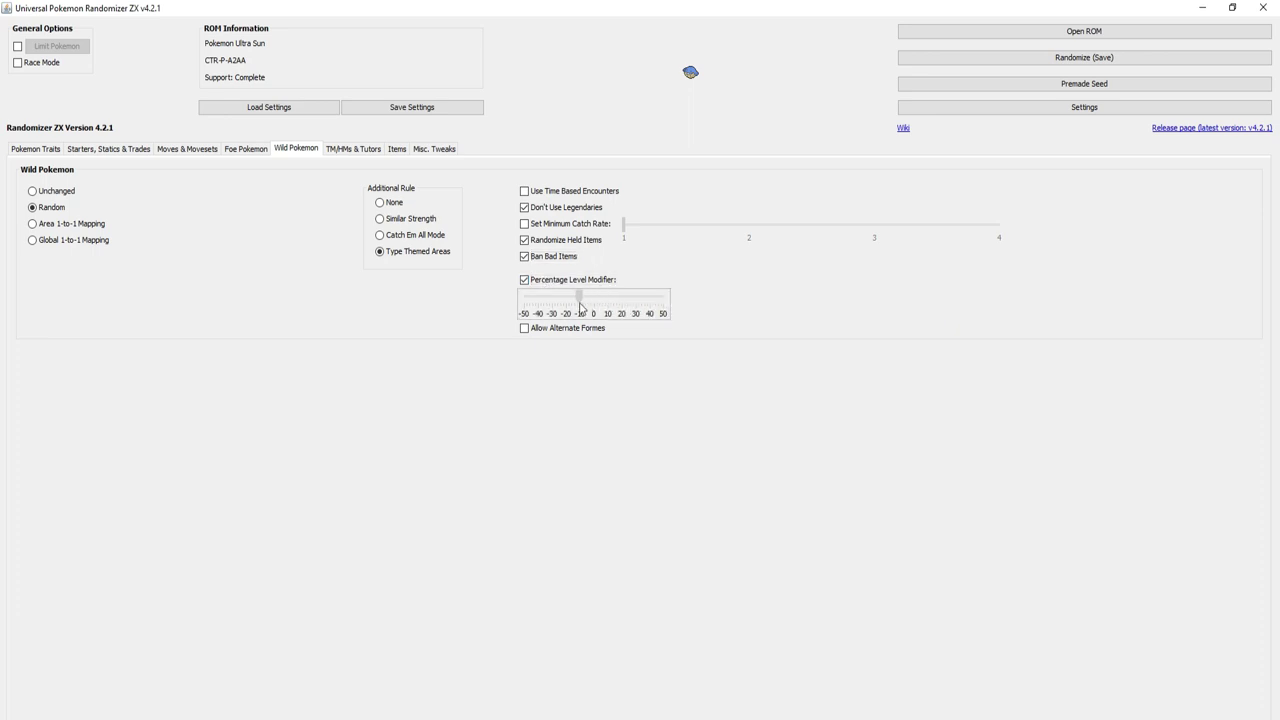
left_click(543, 331)
left_click(357, 151)
left_click(281, 151)
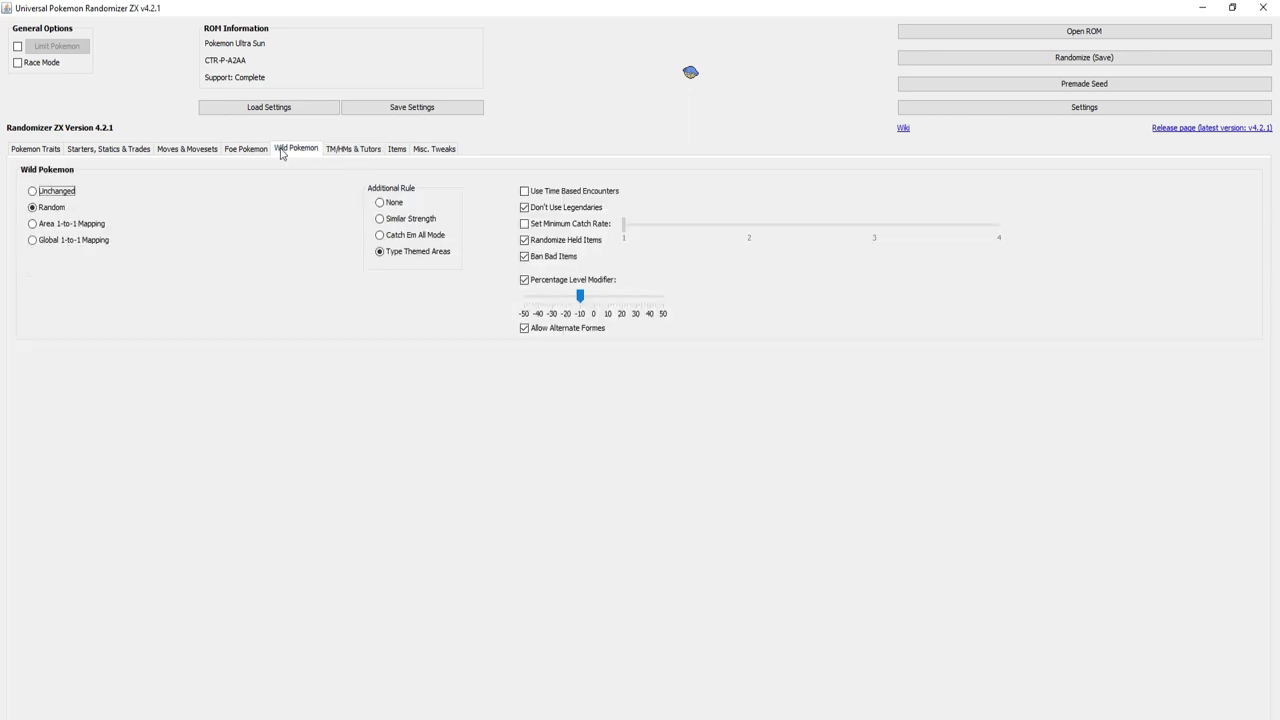
Set the TM/HM moves to Random and enable No Game-Breaking Moves for them.
left_click(359, 149)
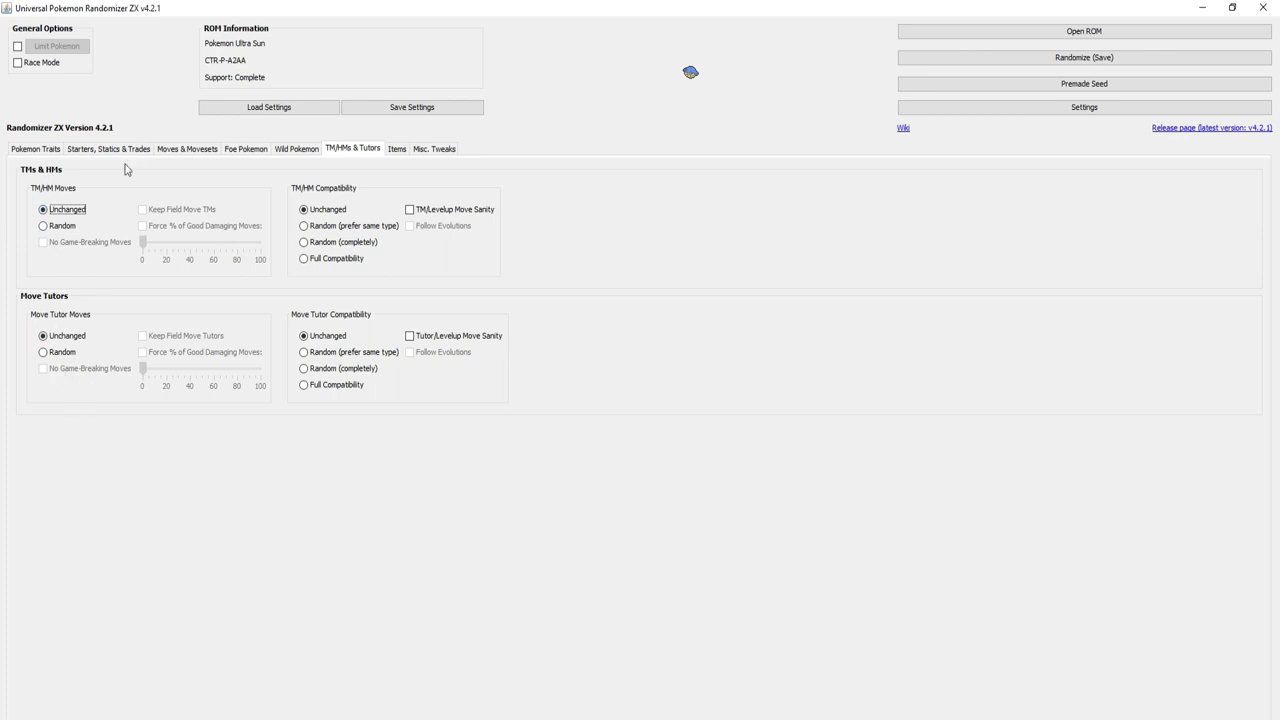
left_click(57, 227)
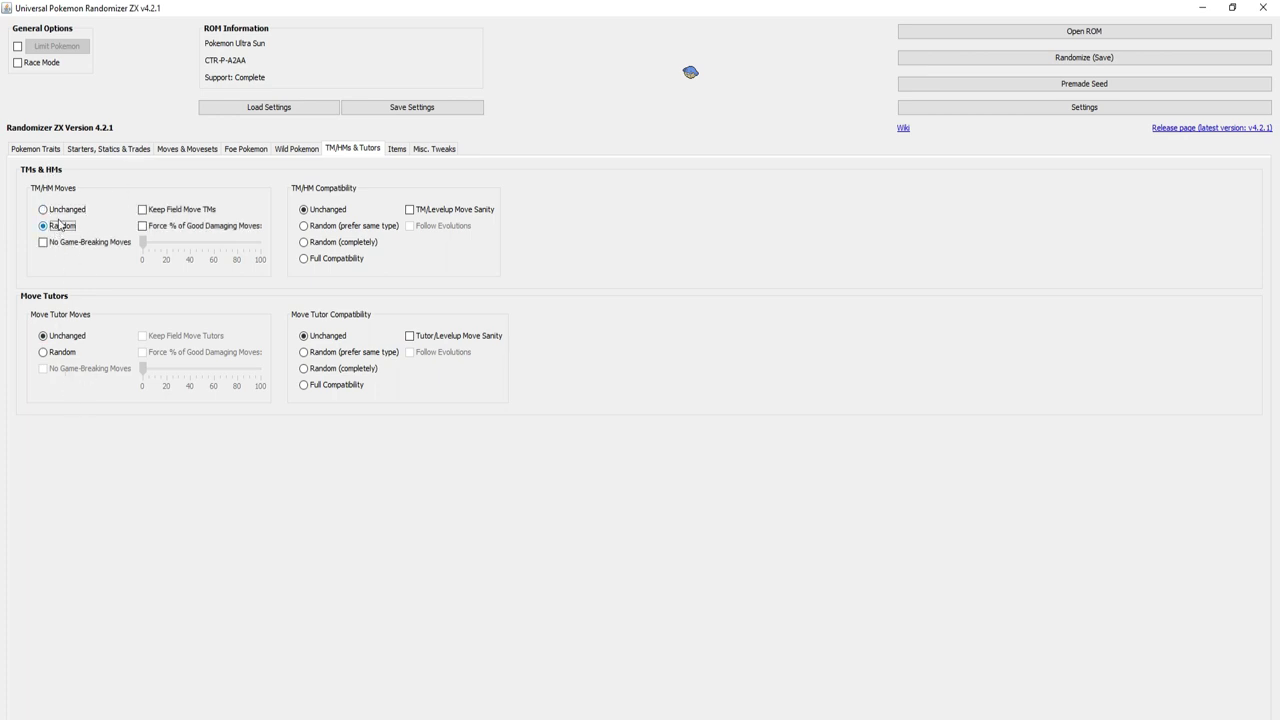
left_click(43, 243)
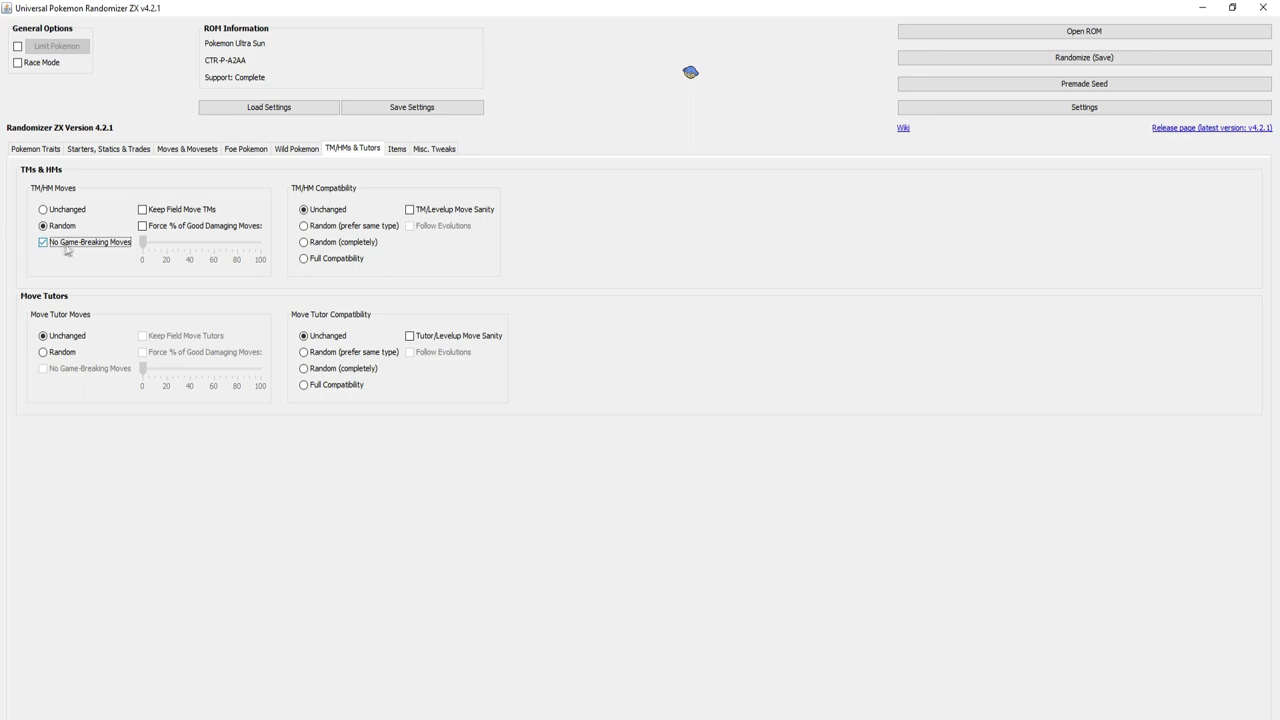
left_click(145, 212)
left_click(143, 226)
left_click_drag(143, 245, 280, 261)
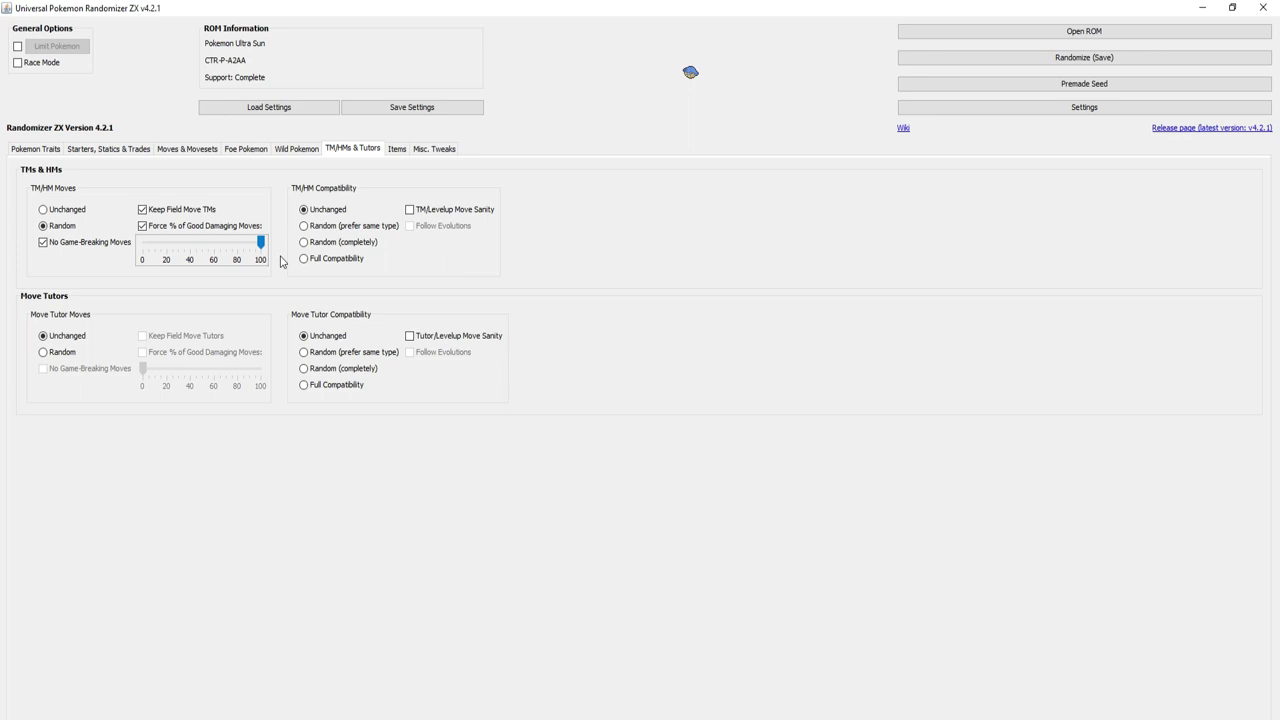
left_click_drag(261, 243, 143, 245)
left_click(142, 226)
left_click(142, 210)
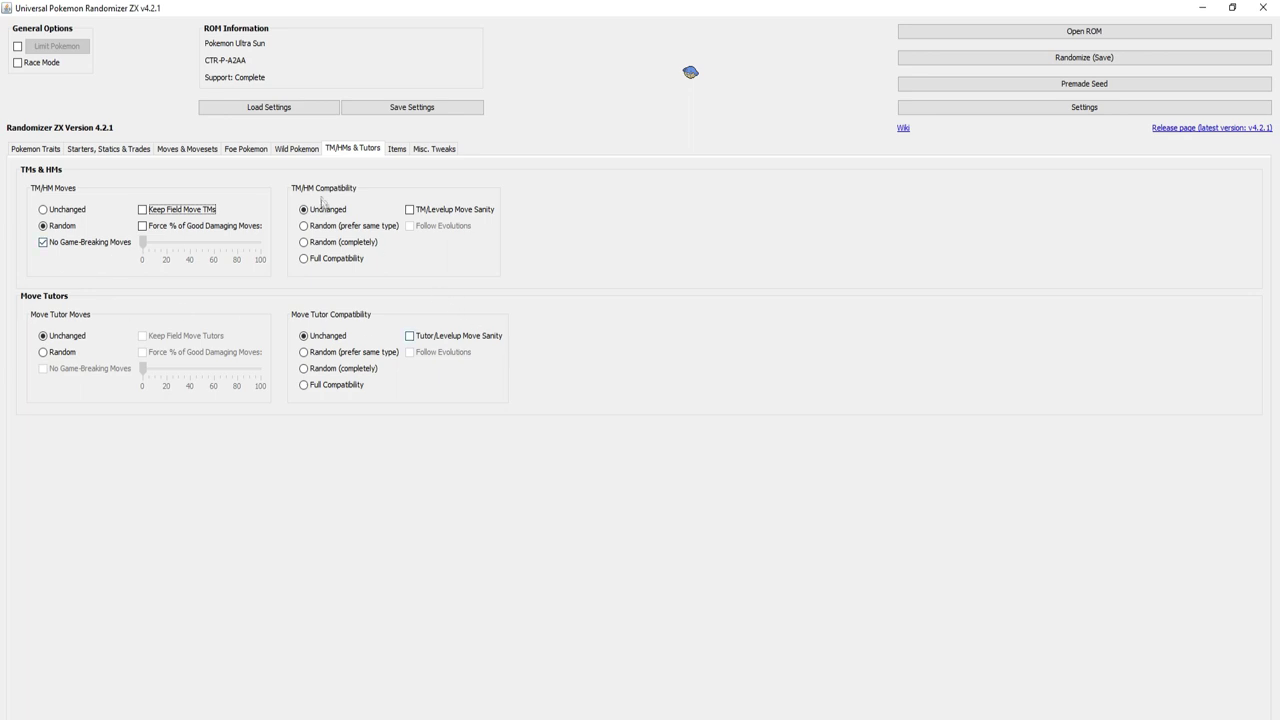
Set TM/HM Compatibility to Full Compatibility, leaving TM/Levelup Move Sanity off.
left_click(324, 230)
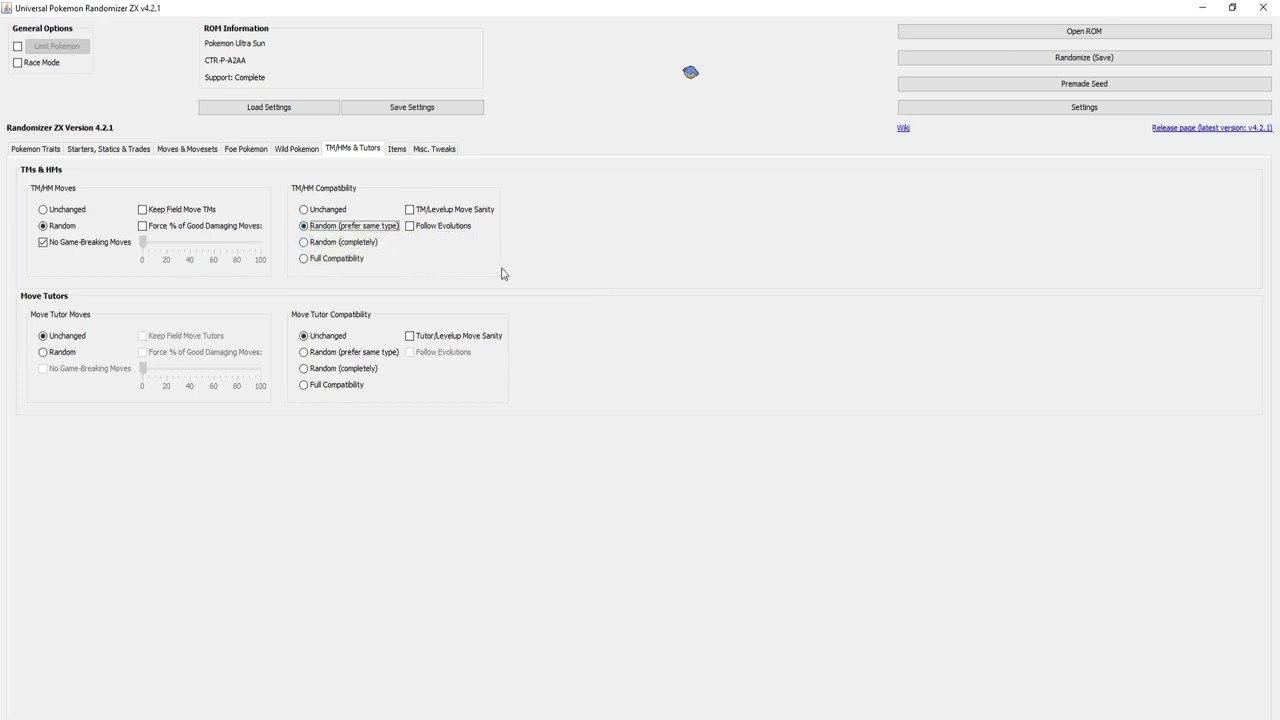
left_click(340, 245)
left_click(339, 262)
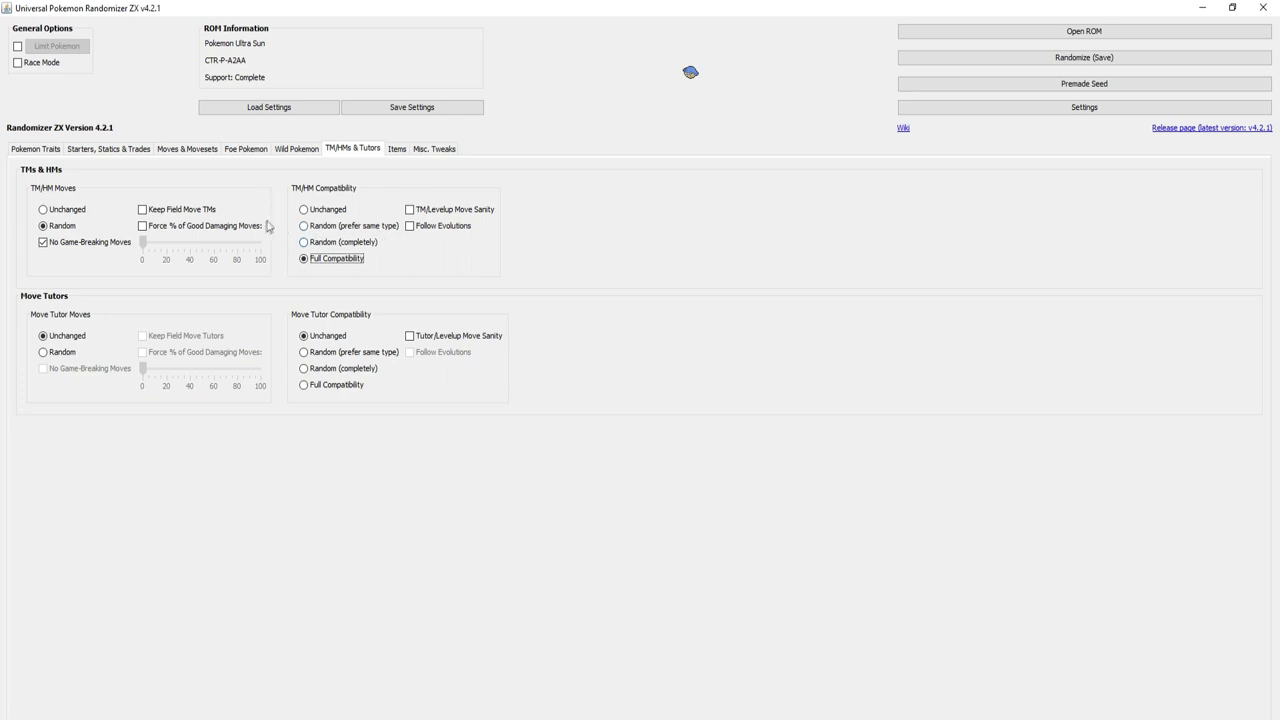
left_click(409, 211)
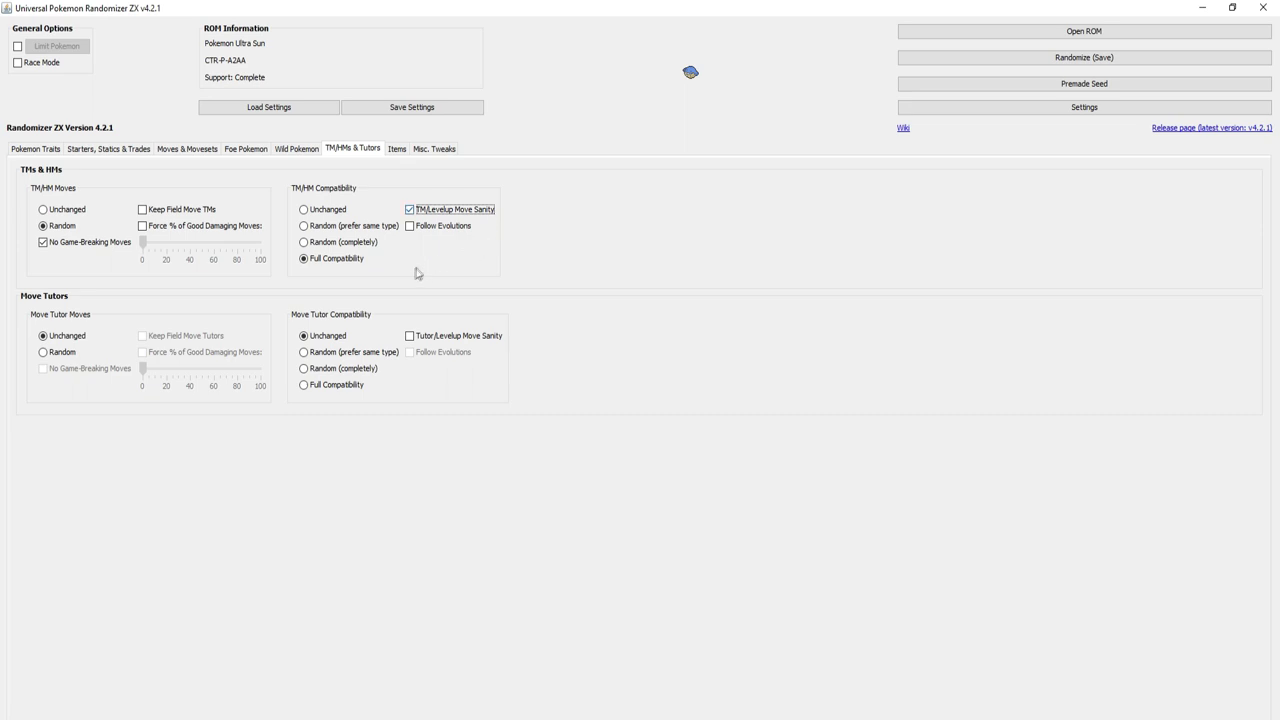
left_click(409, 210)
Set the field items to Random (even distribution) and enable Ban Bad Items for them.
left_click(399, 150)
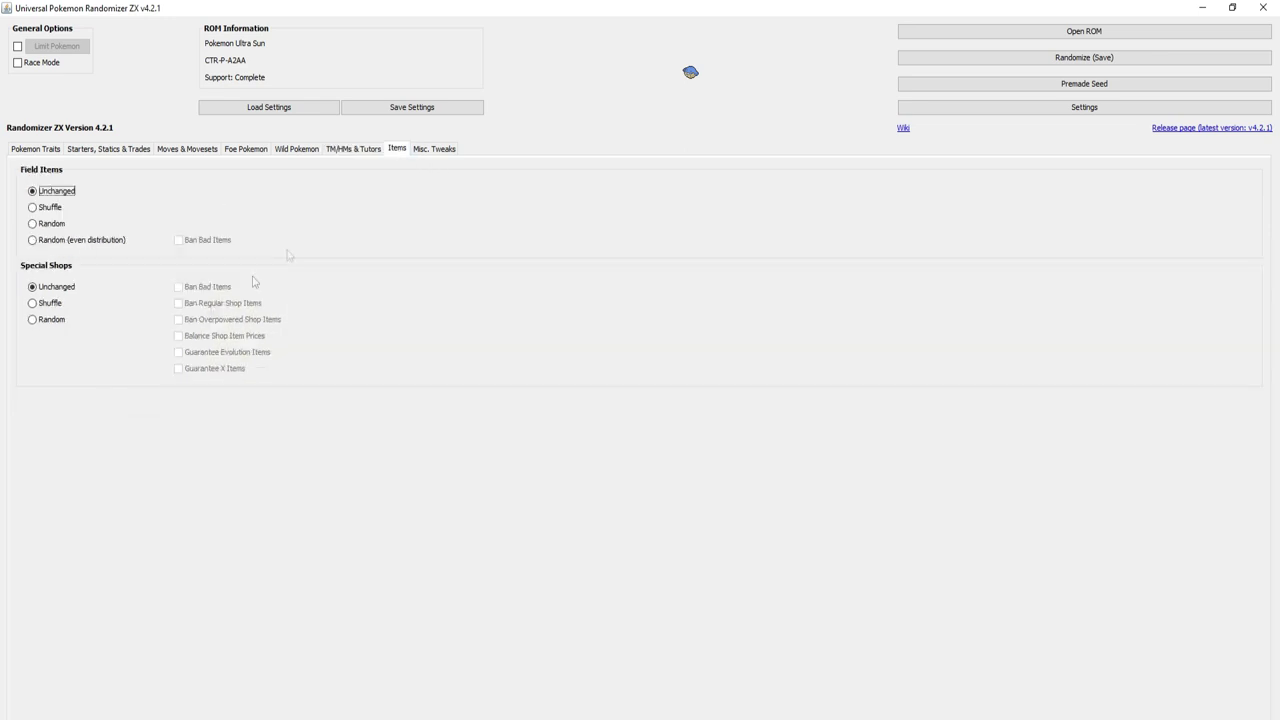
left_click(44, 208)
left_click(55, 226)
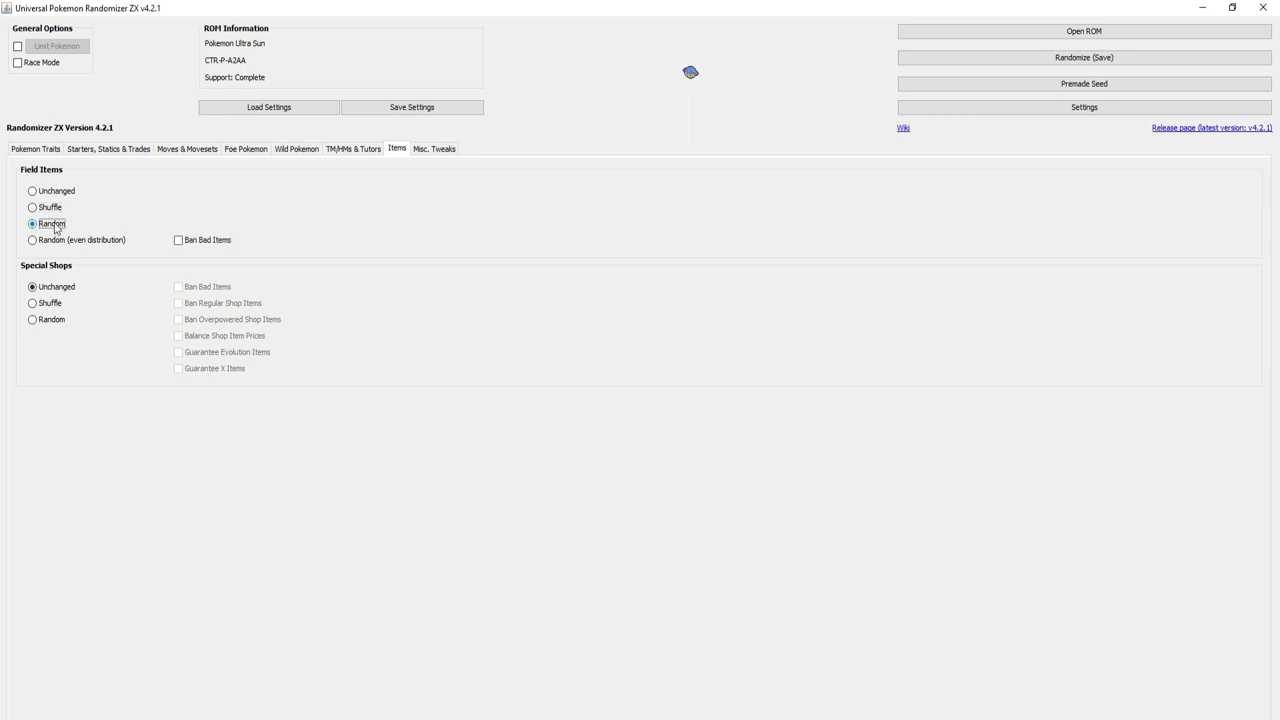
left_click(66, 245)
left_click(179, 243)
Set special shops to Random with Ban Bad Items, Ban Regular Shop Items, Balance Shop Item Prices and Guarantee Evolution Items enabled.
left_click(50, 305)
left_click(42, 323)
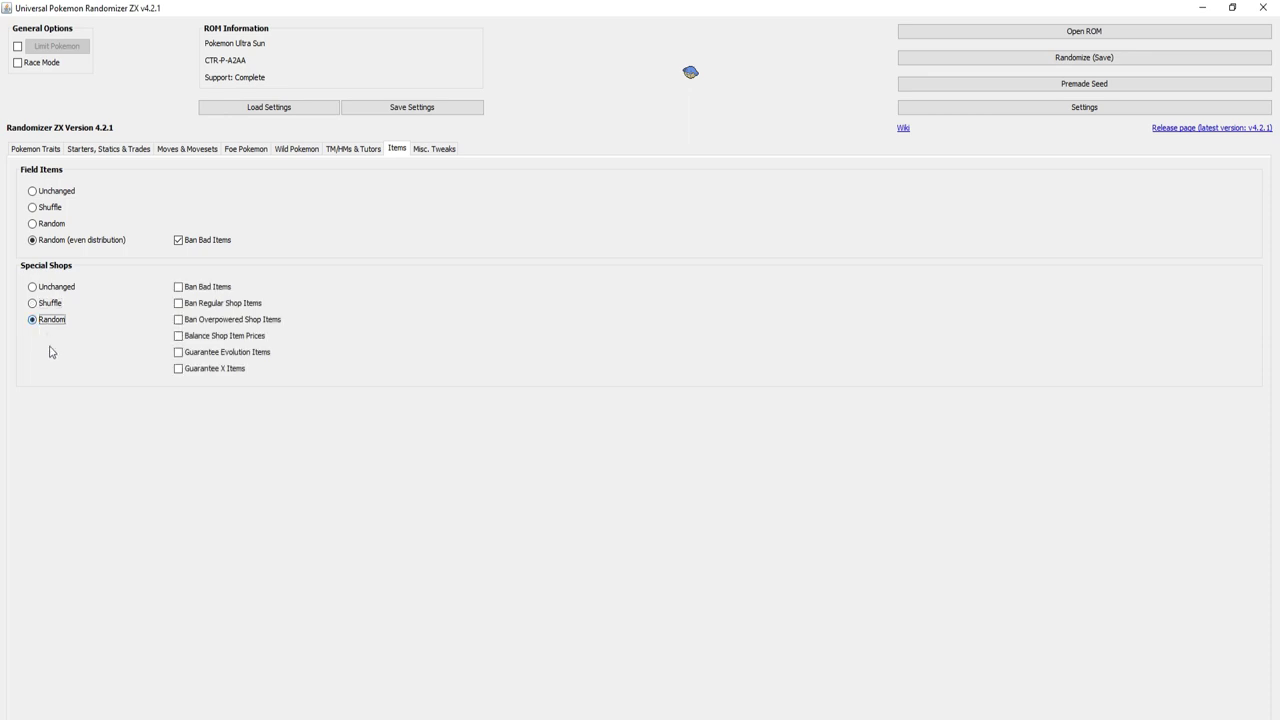
left_click(179, 288)
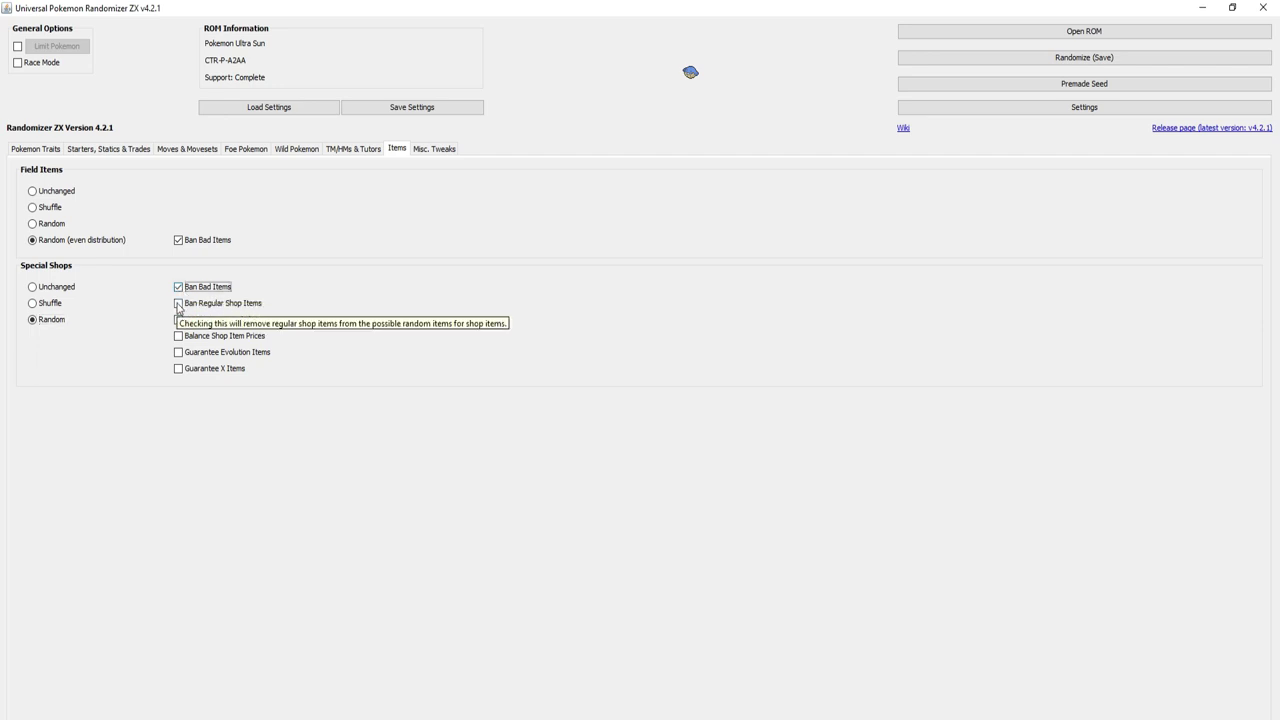
left_click(178, 306)
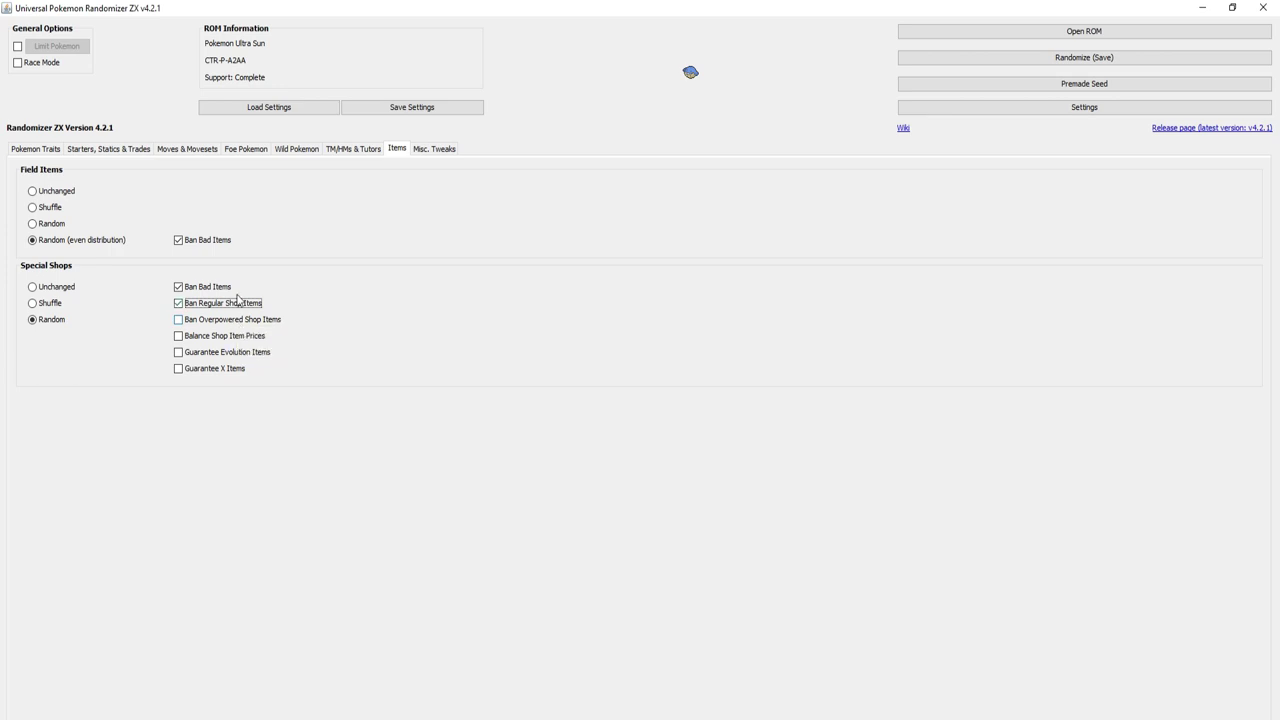
left_click(179, 337)
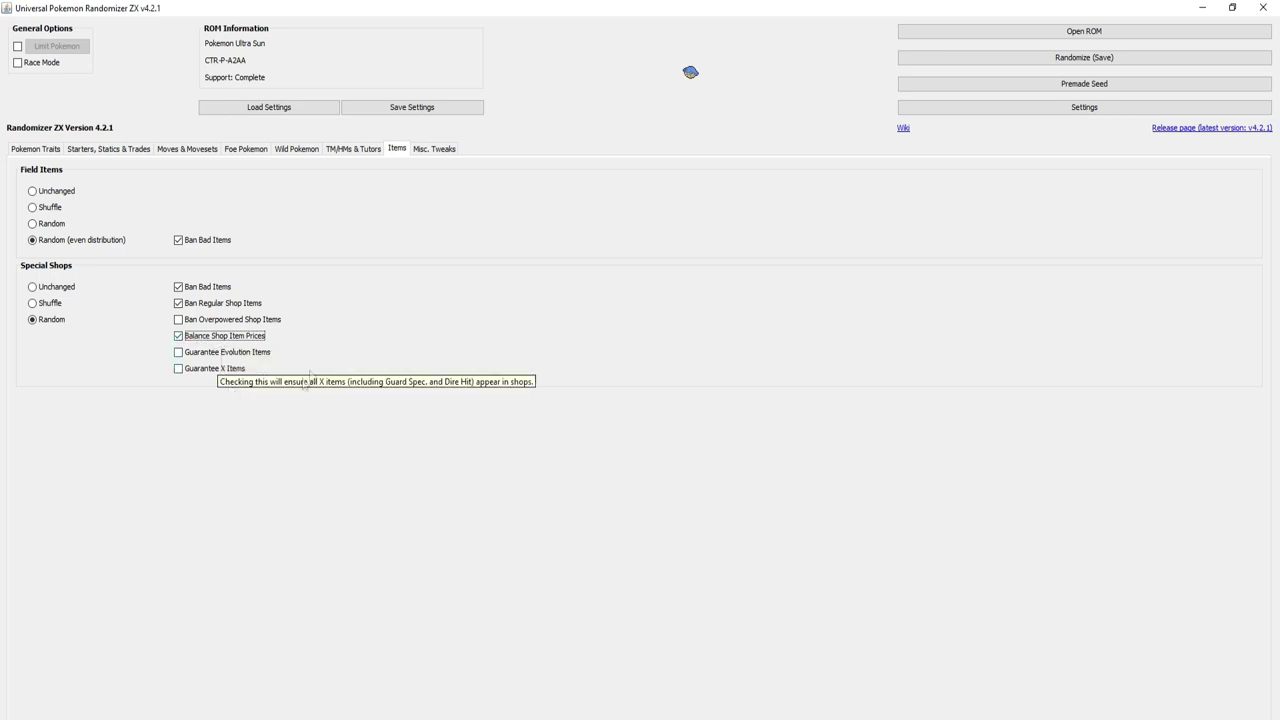
left_click(180, 354)
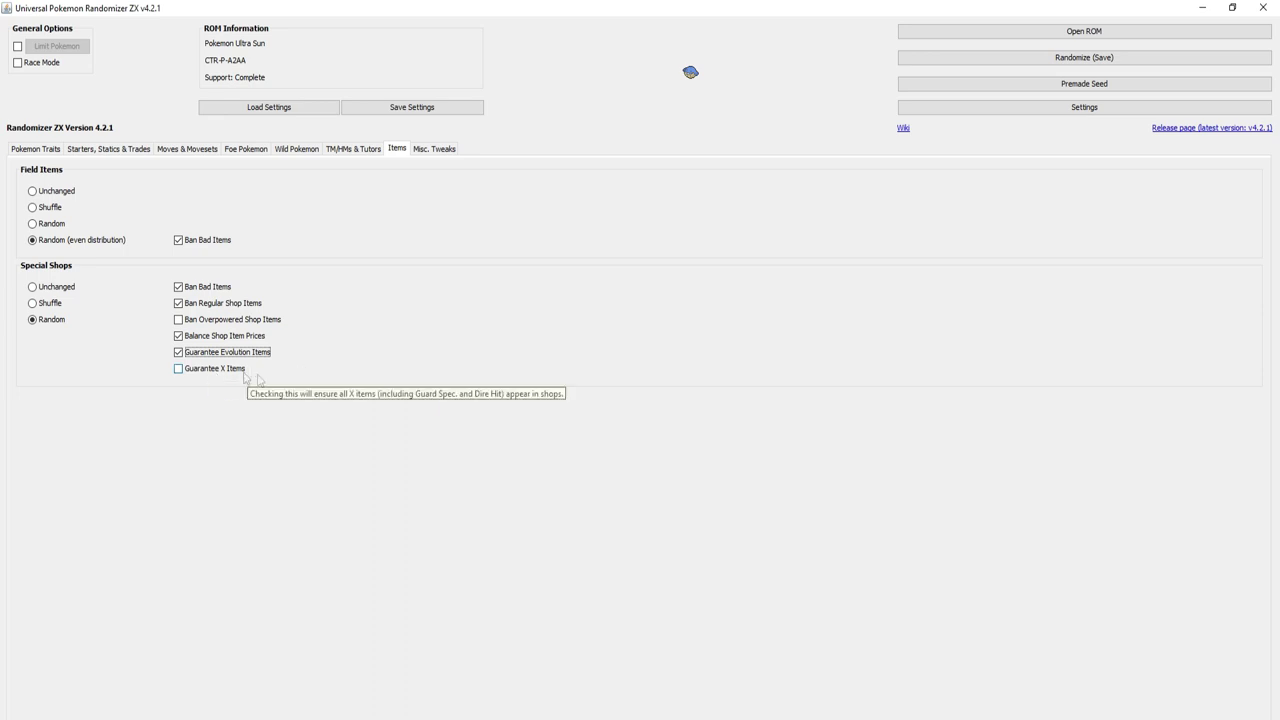
Enable Fastest Text, Ban Lucky Egg and All Wild Pokemon Can Call Allies, leaving Don't Revert Temporary Alt Formes off.
left_click(434, 148)
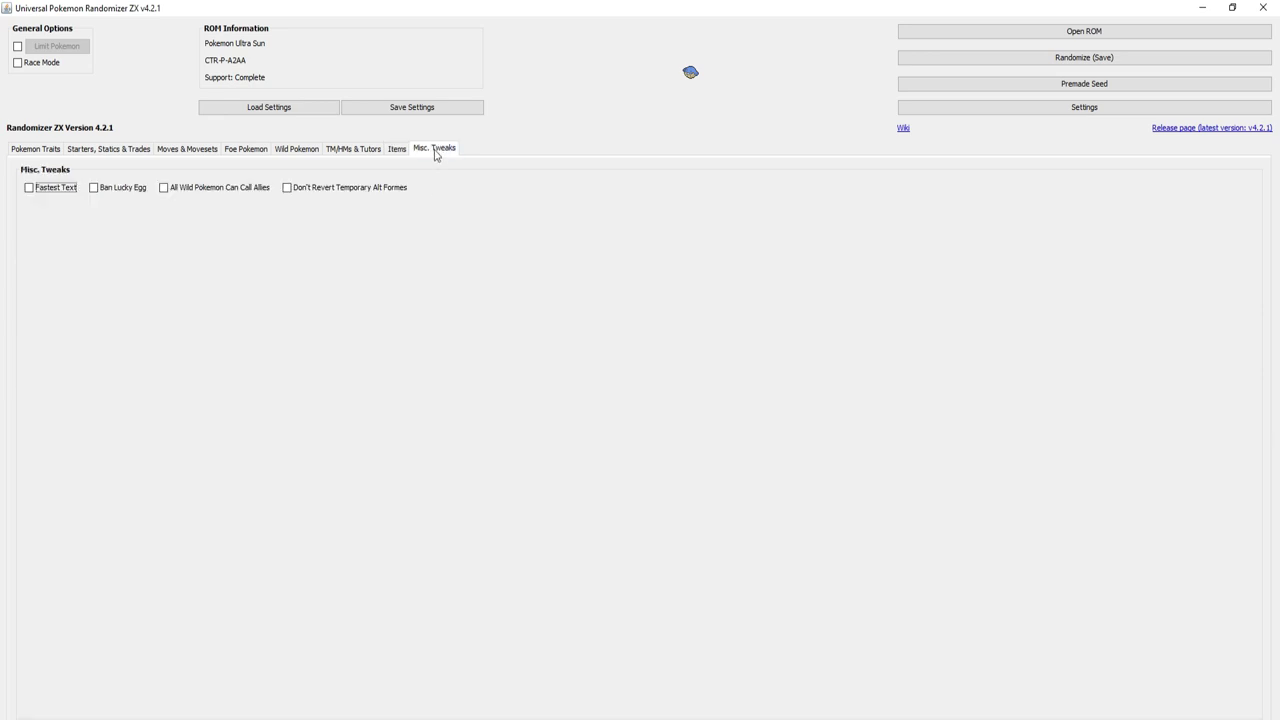
left_click(29, 188)
left_click(94, 189)
left_click(207, 190)
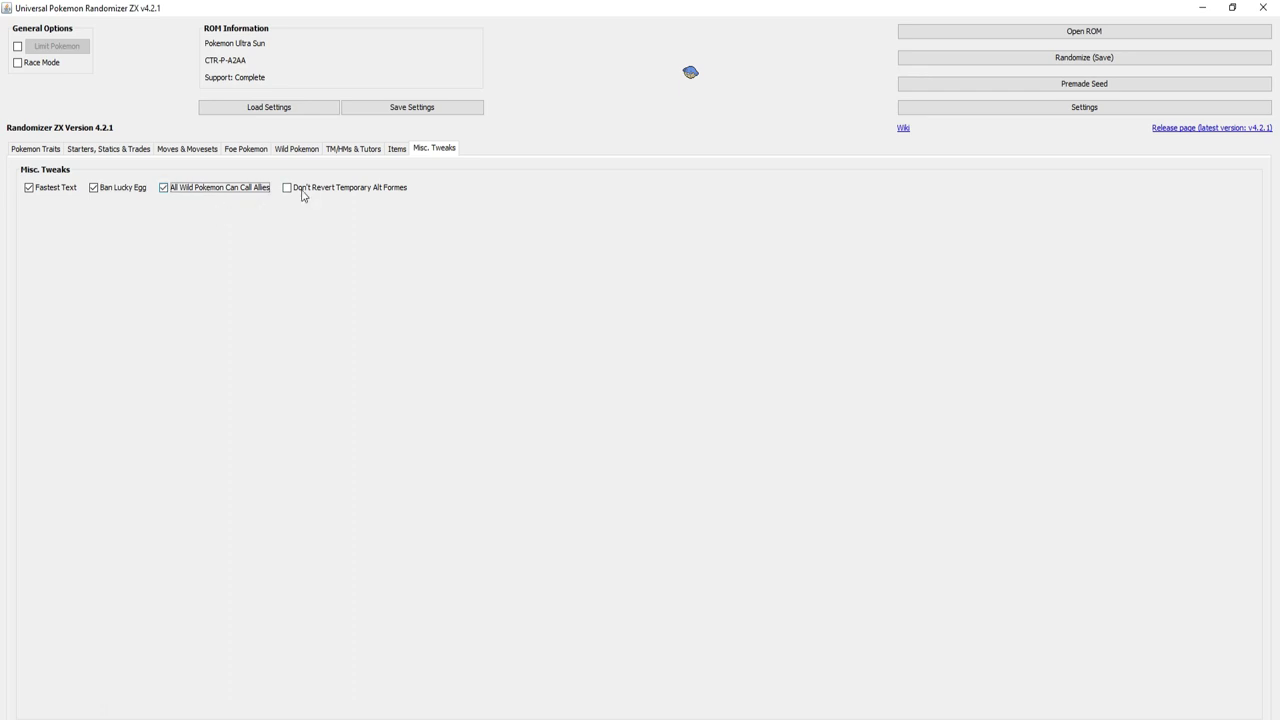
mouse_move(303, 194)
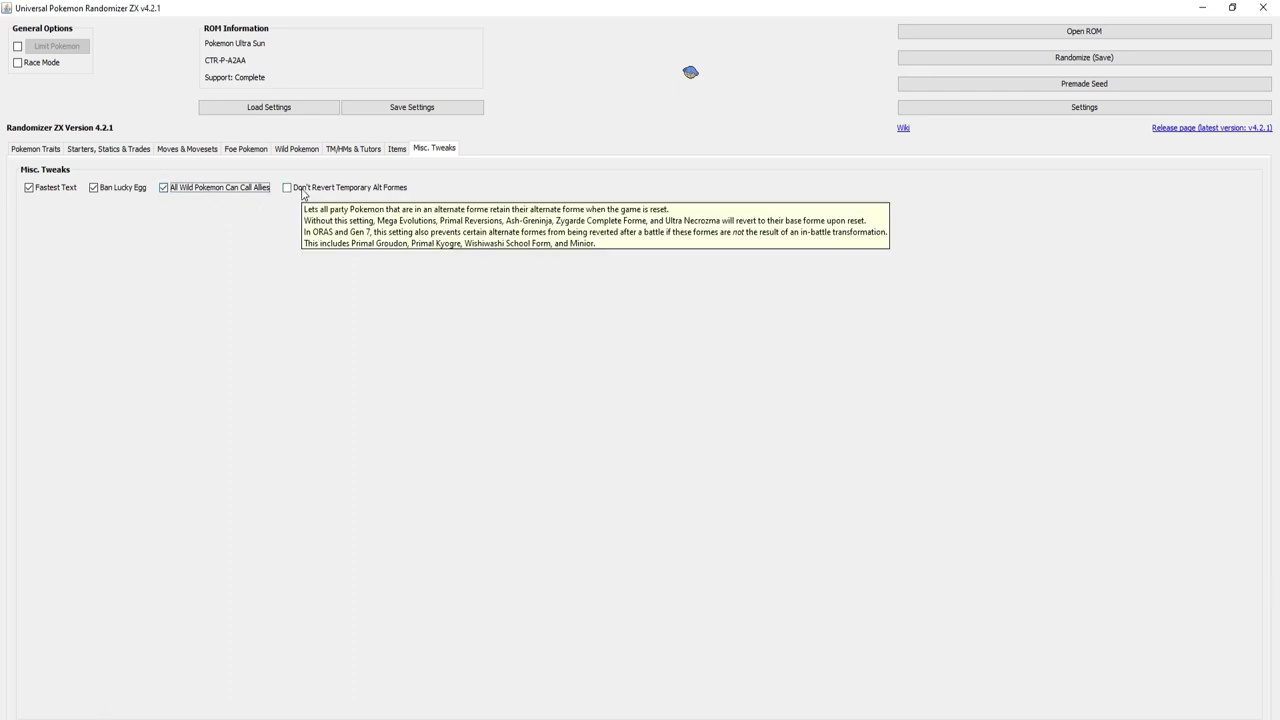
left_click(303, 190)
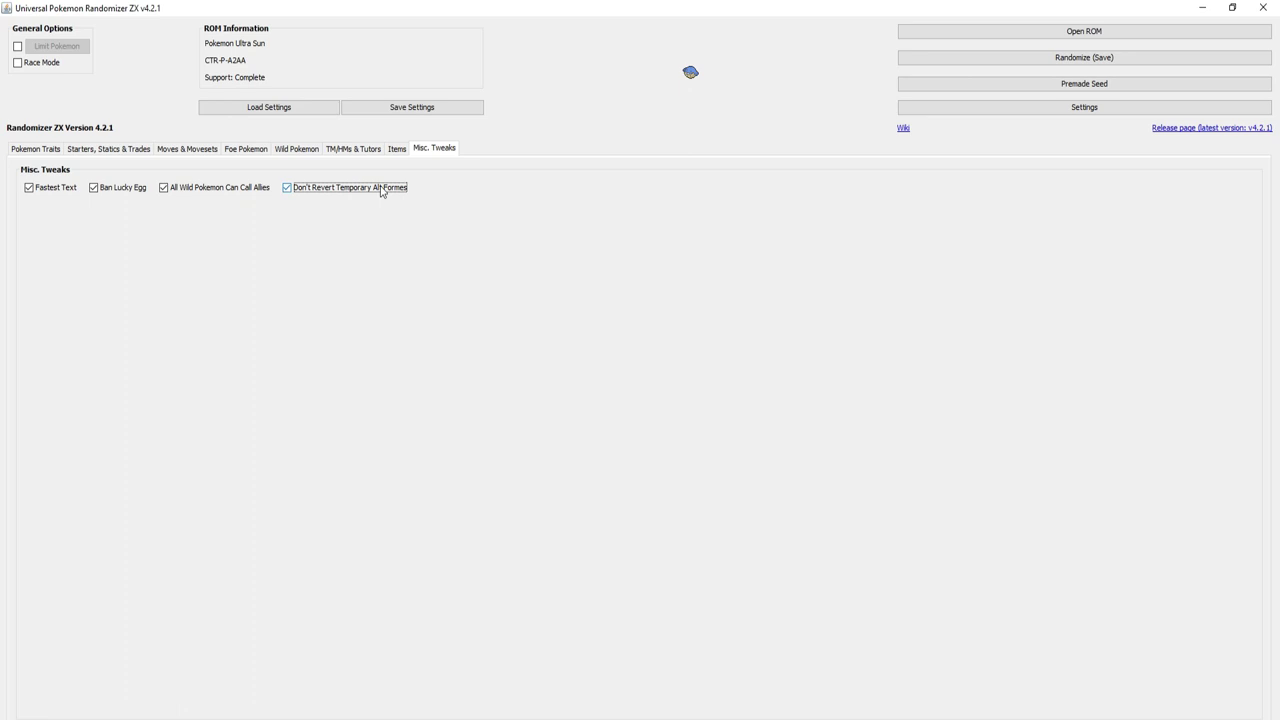
mouse_move(381, 191)
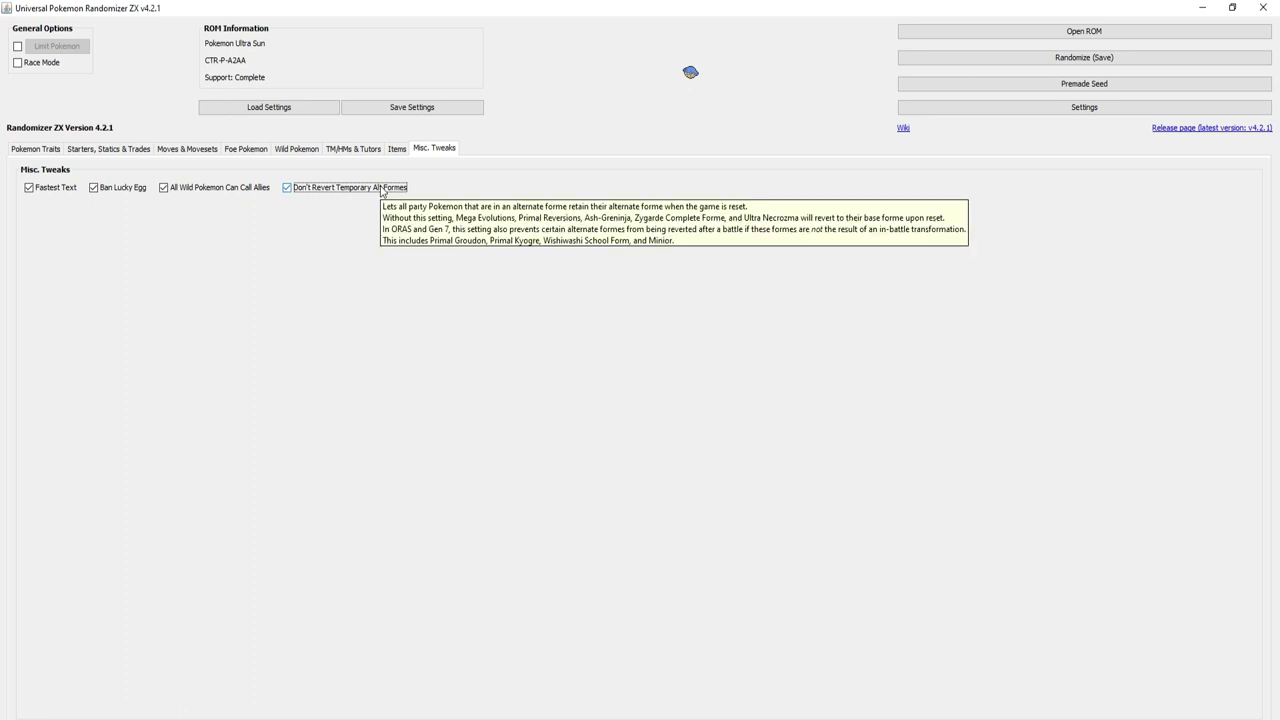
left_click(288, 192)
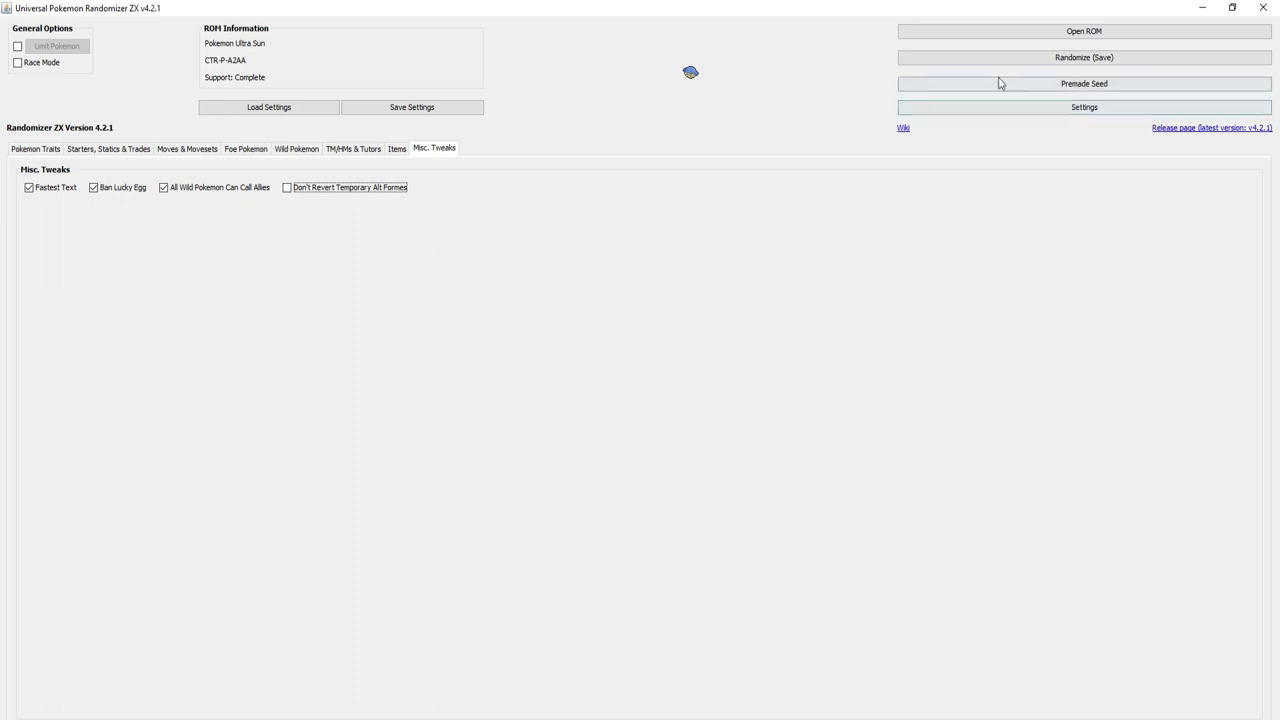
Review the item and wild Pokemon options, the settings file loader and the randomizer's additional settings commands.
left_click(399, 152)
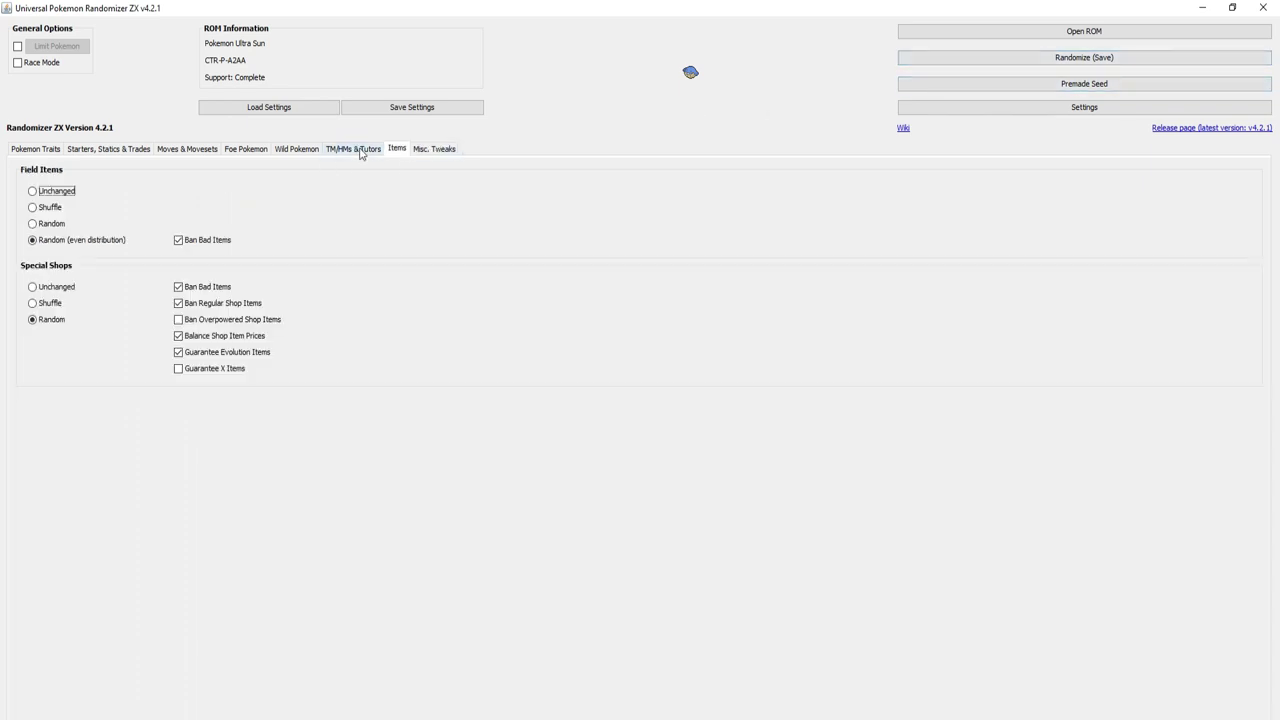
left_click(260, 153)
left_click(316, 152)
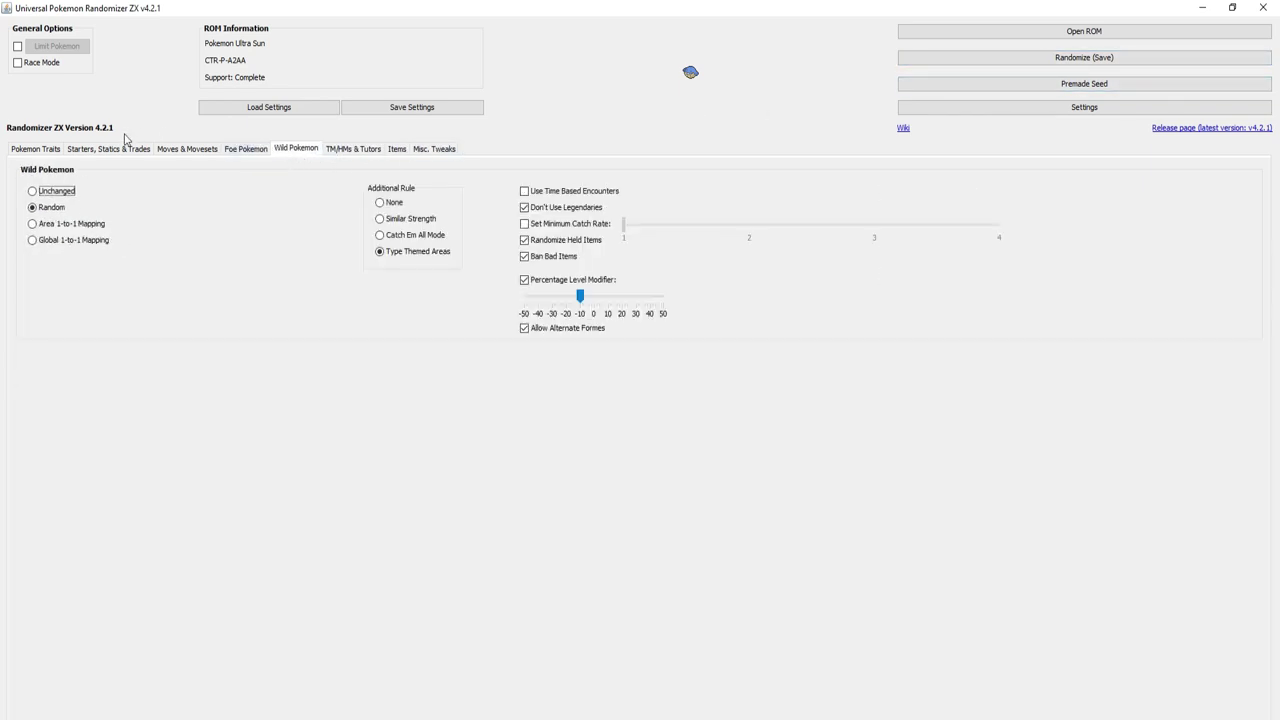
left_click(269, 107)
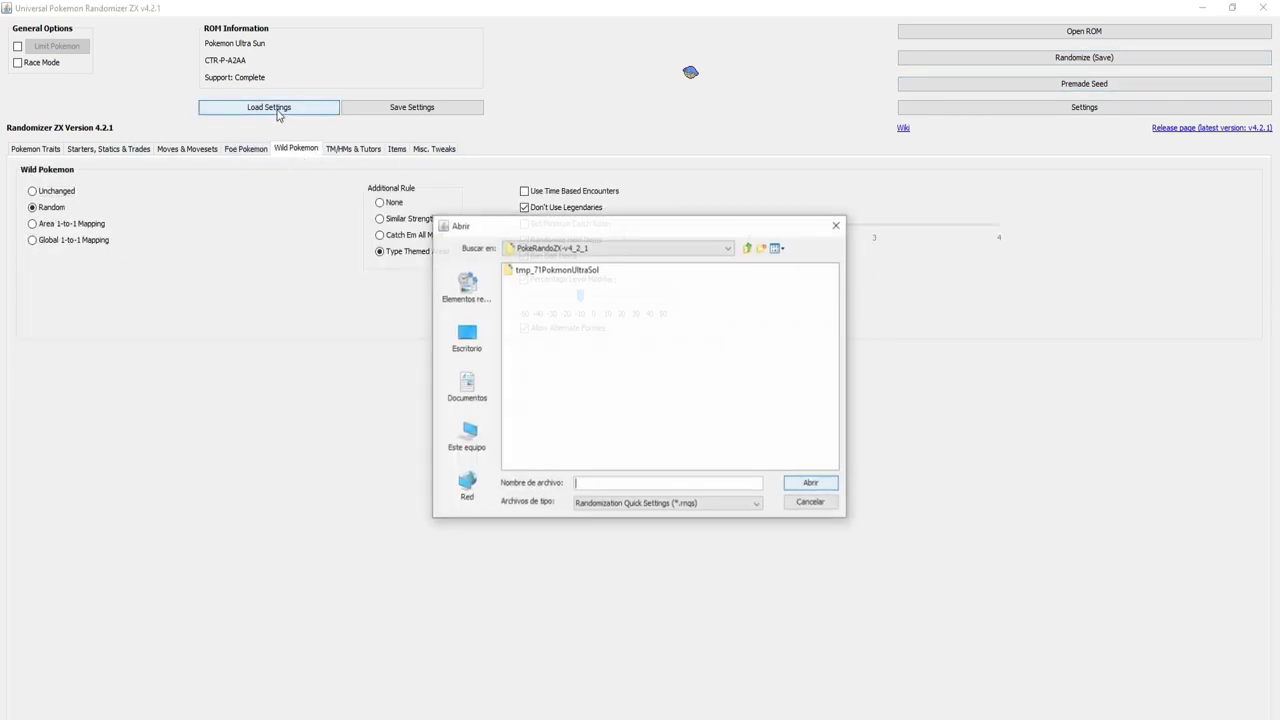
left_click(837, 225)
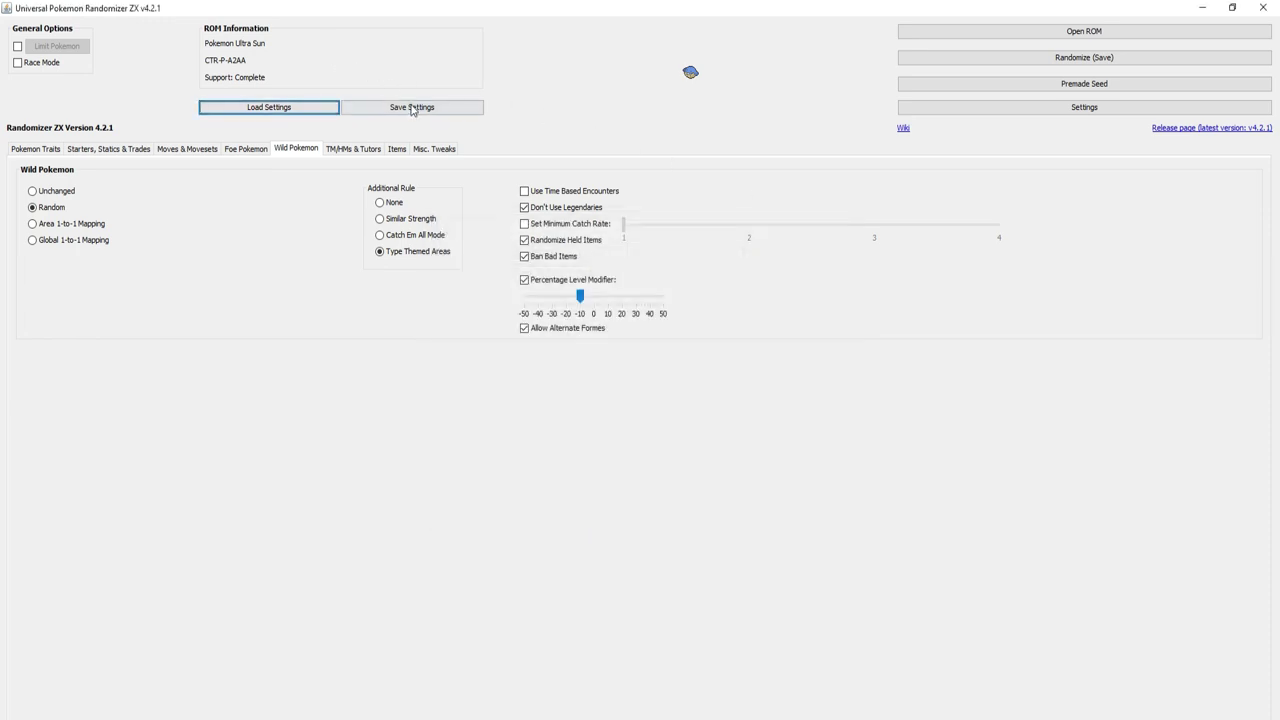
left_click(993, 112)
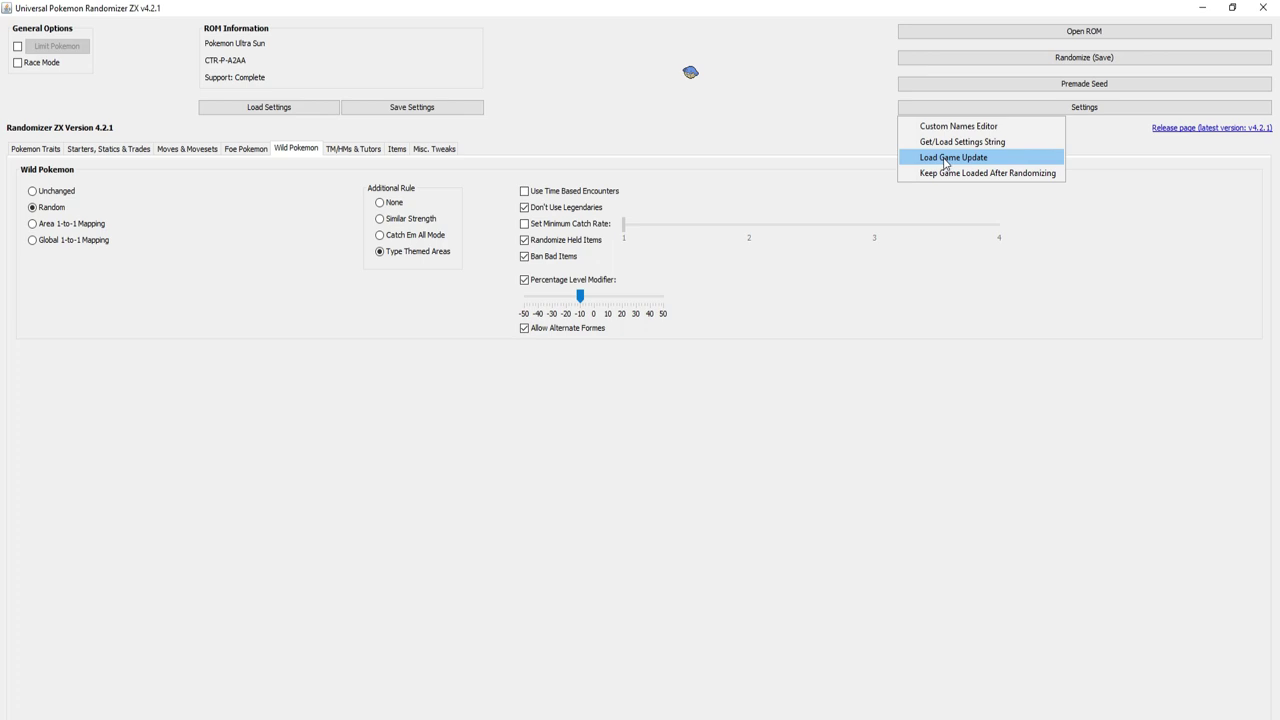
left_click(757, 110)
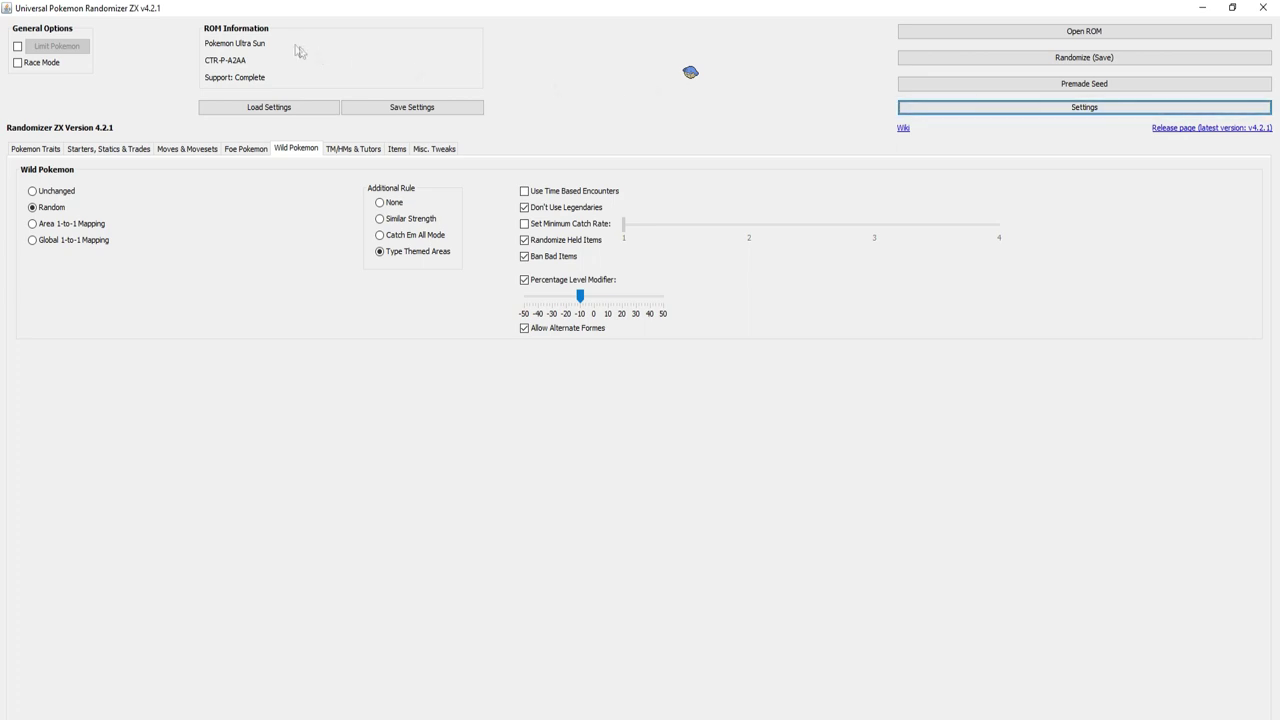
left_click(932, 111)
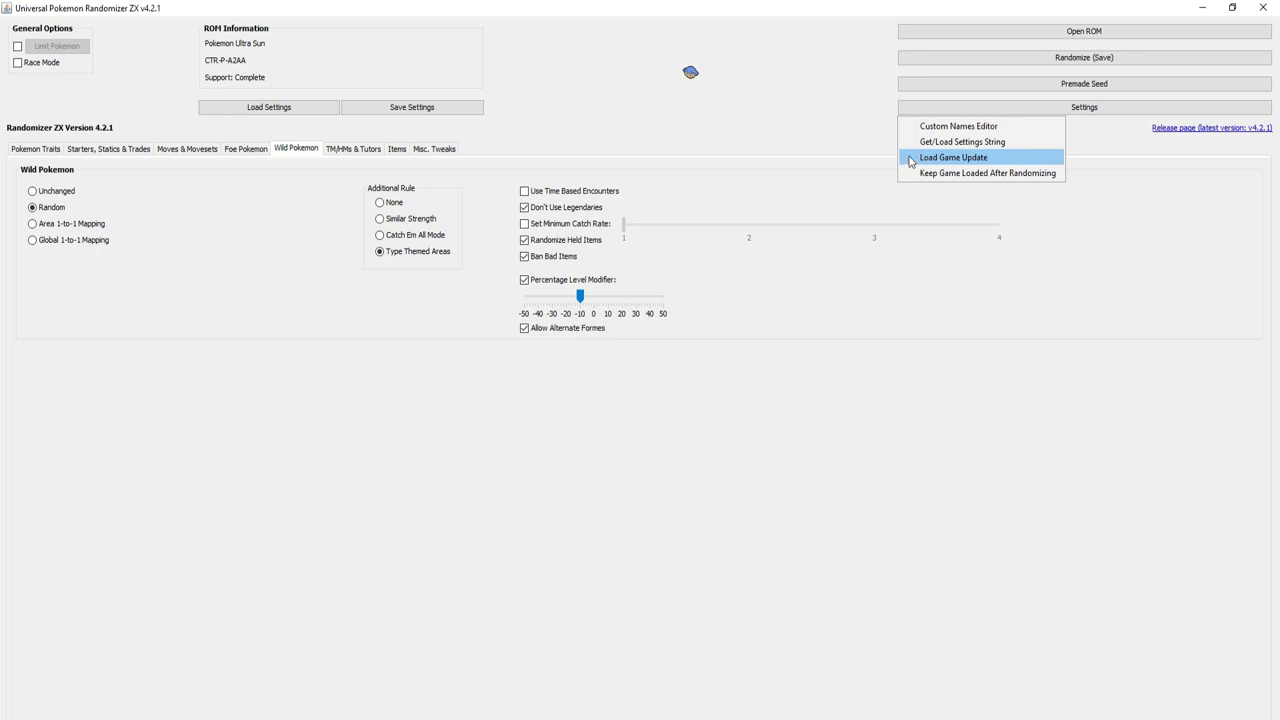
left_click(1034, 111)
left_click(1034, 112)
left_click(591, 147)
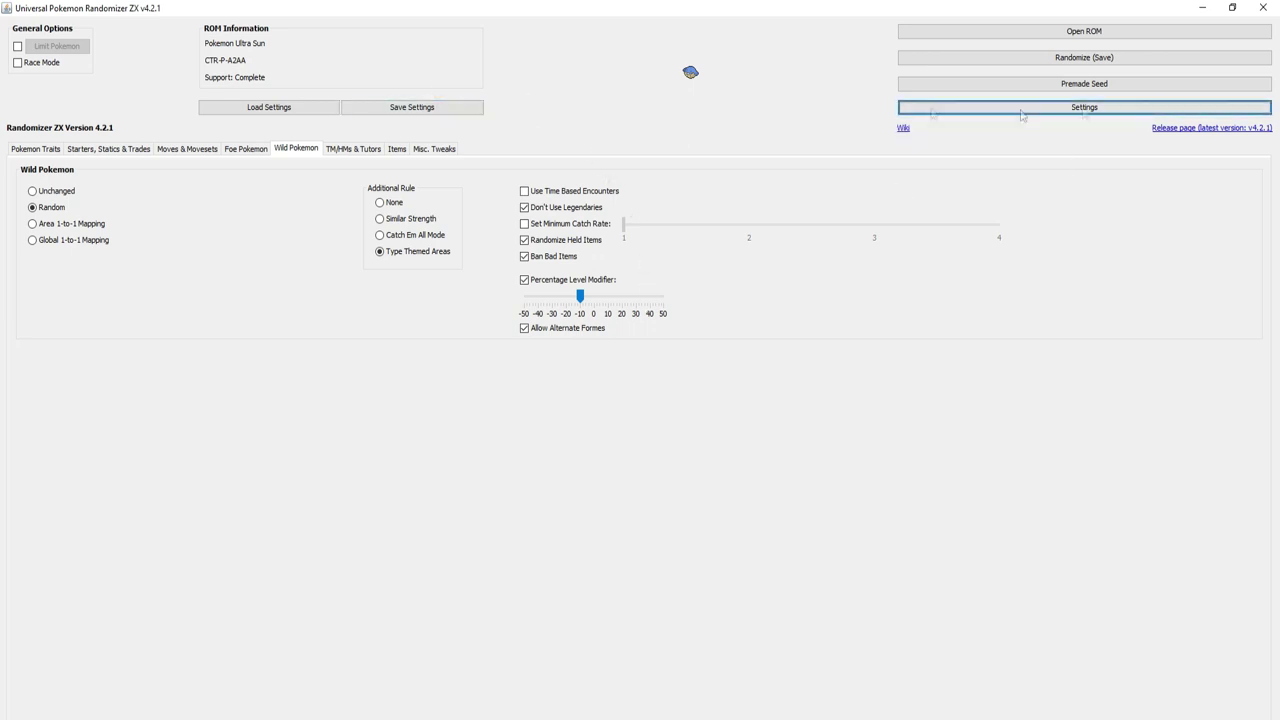
Start randomizing the game with CXI output and name the output file Holaquetal.
left_click(1054, 60)
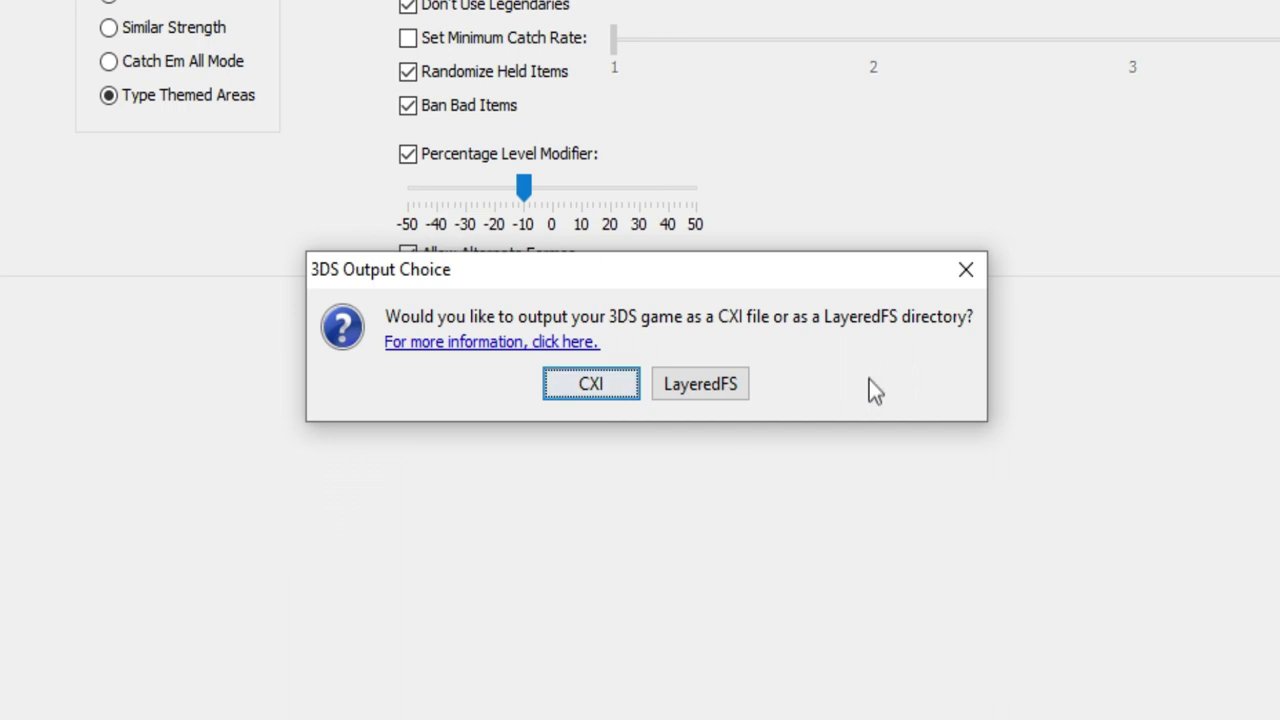
left_click(592, 388)
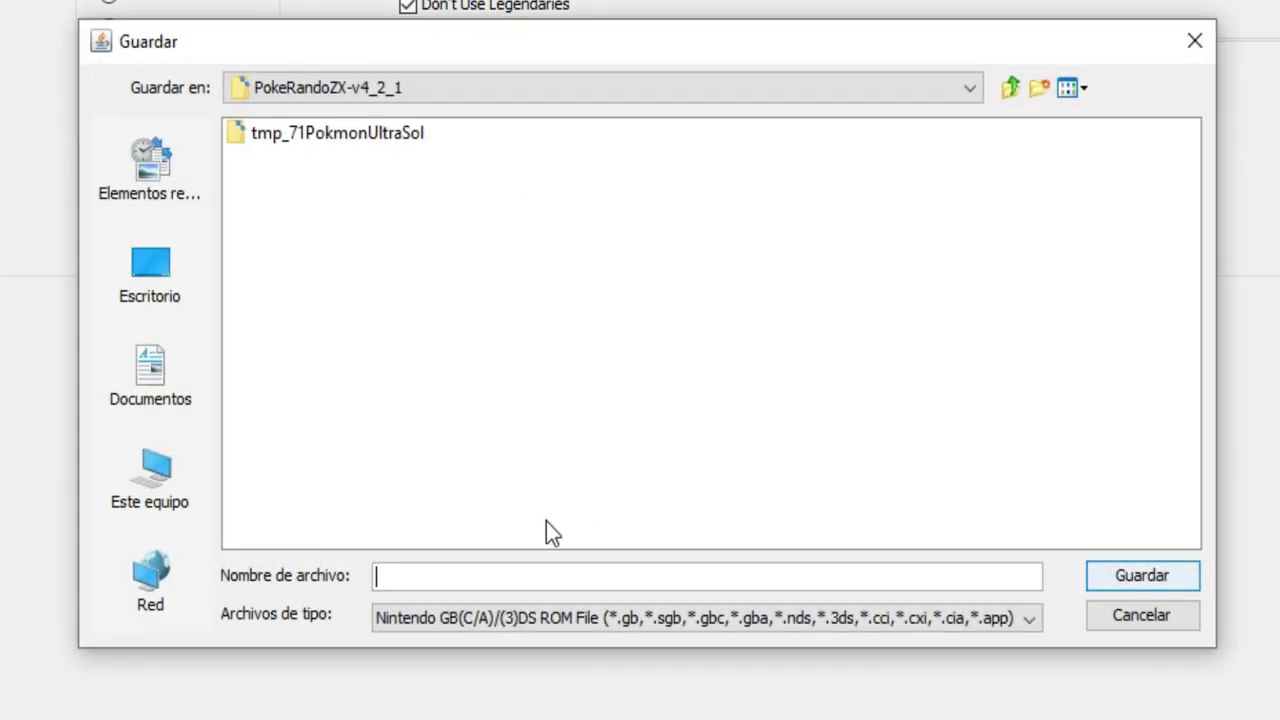
type("Holaquetal")
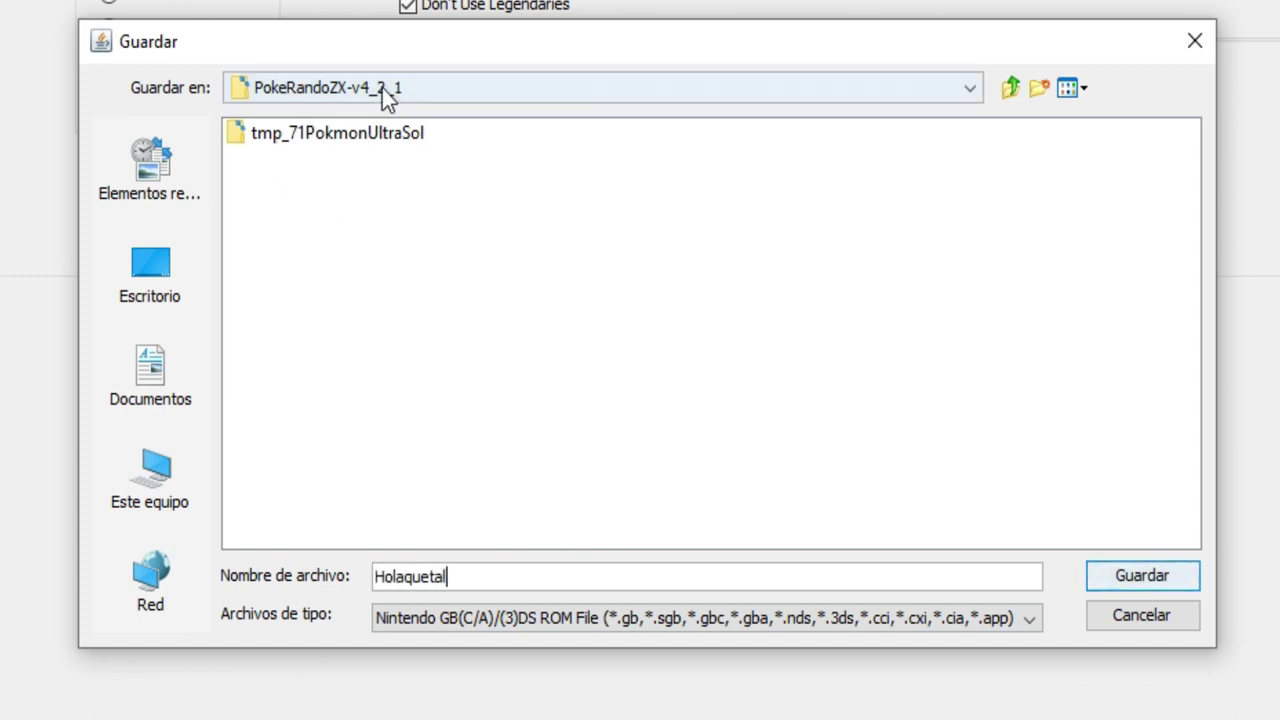
Switch the save location to Este equipo and re-enter Holaquetal as the output file name.
left_click(165, 488)
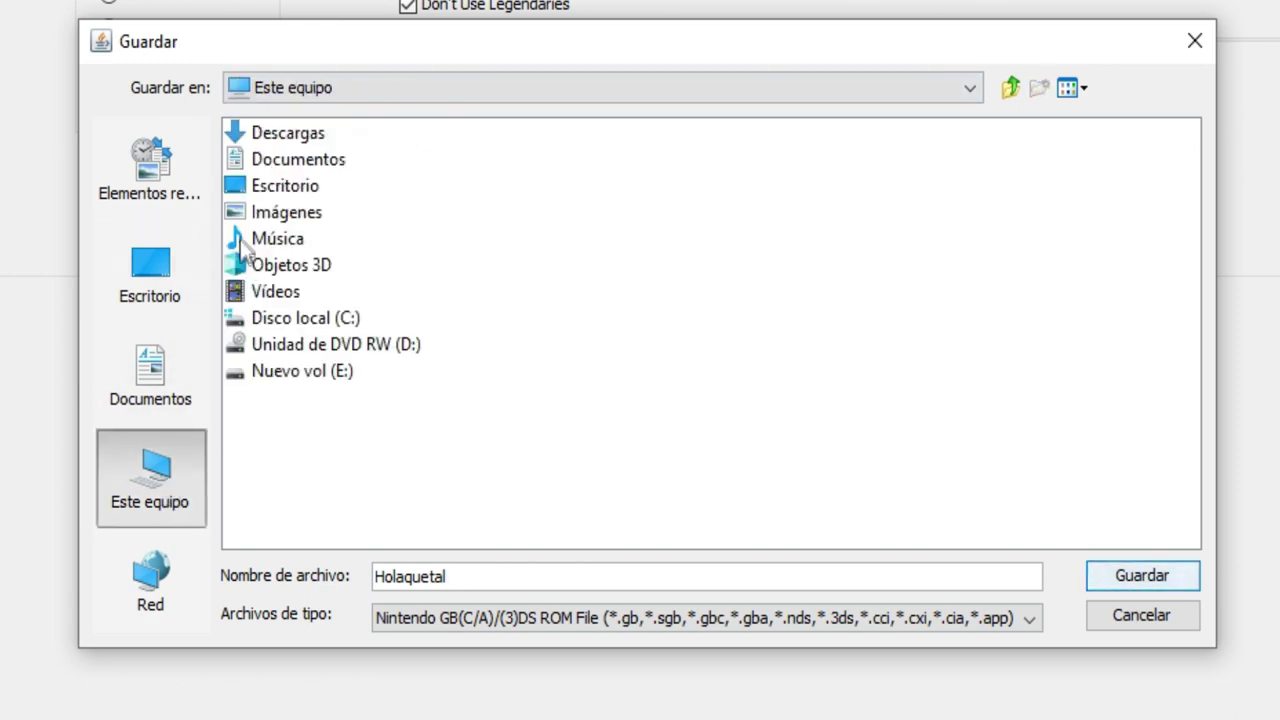
left_click(307, 135)
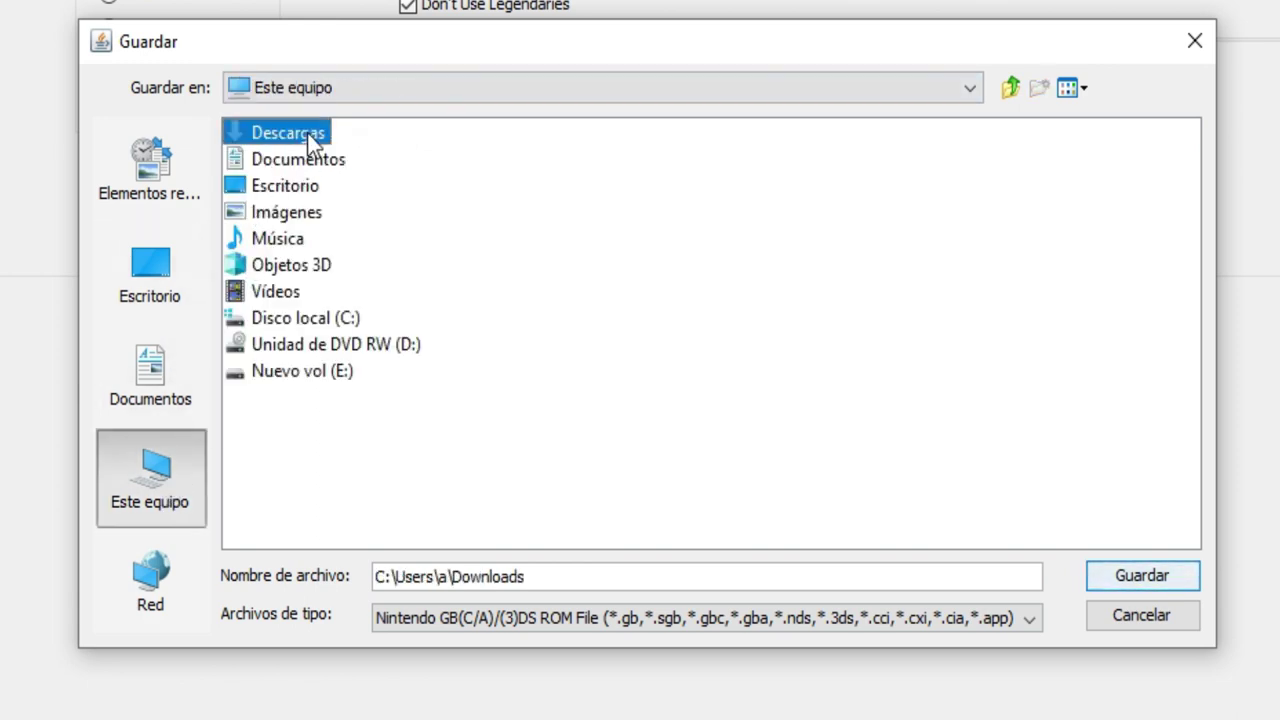
left_click(543, 576)
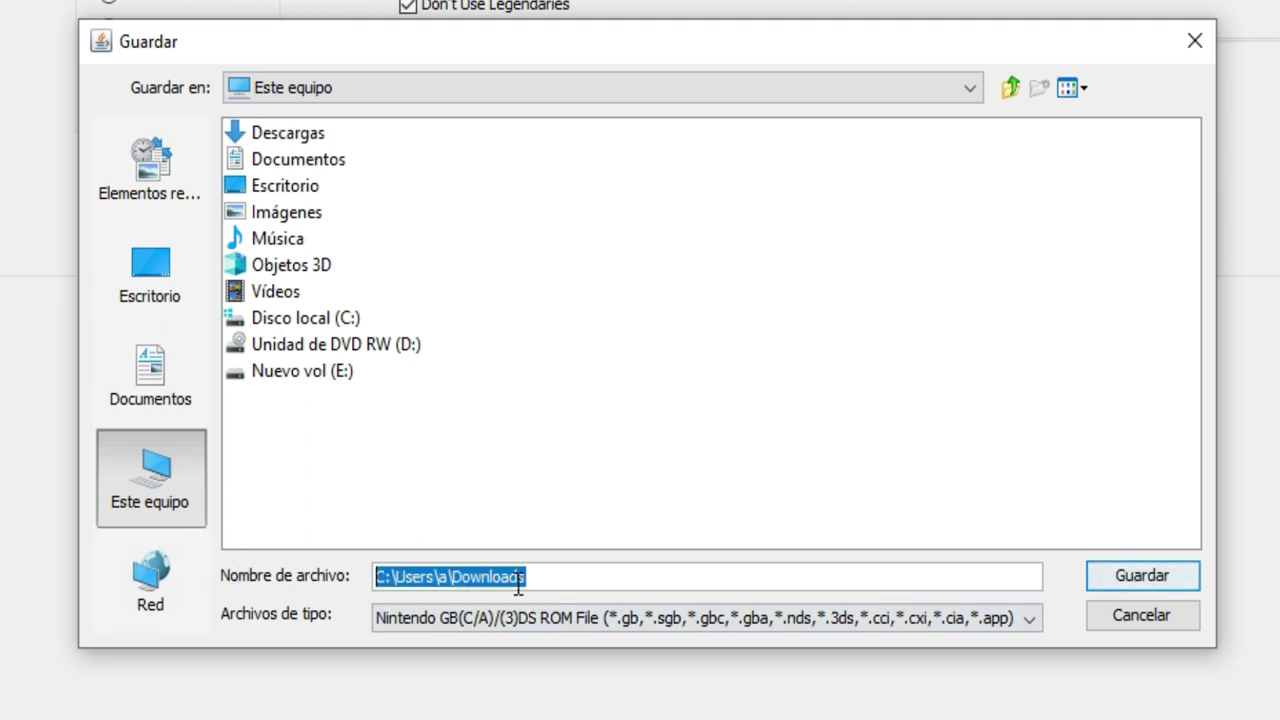
type("HOL")
key("BackSpace")
key("BackSpace")
type("ola")
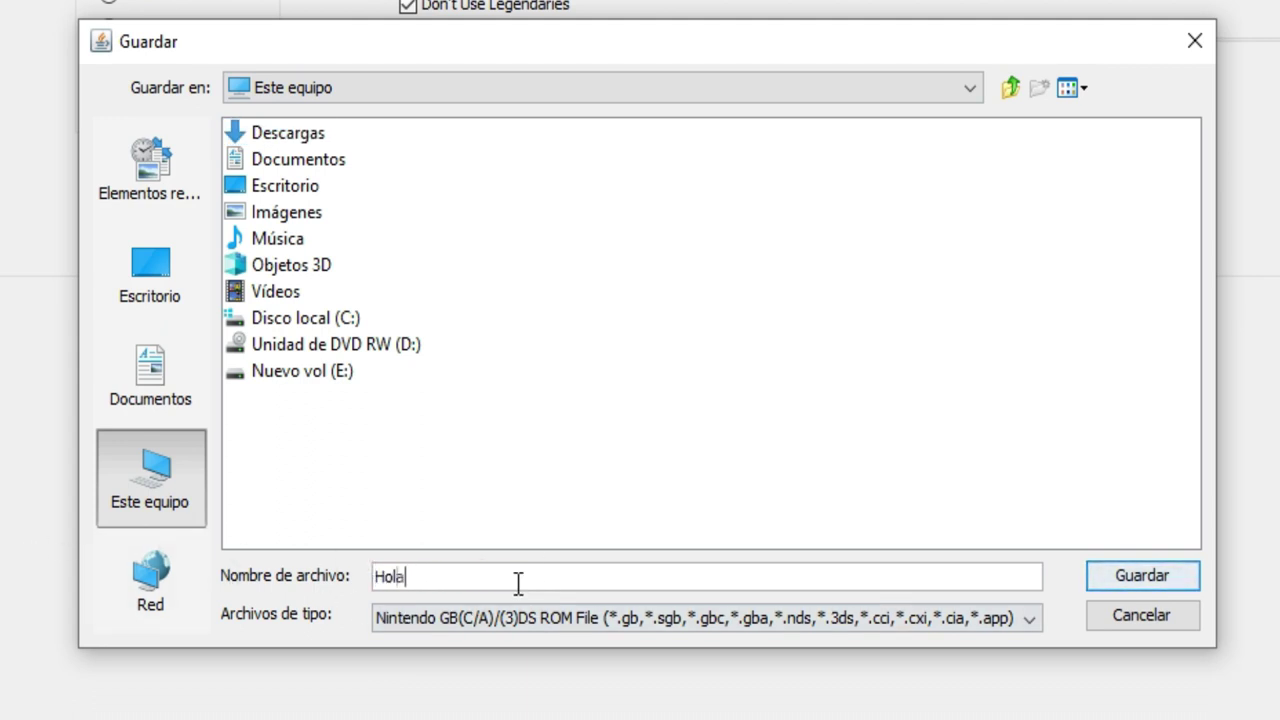
type("quetal")
Choose the Descargas folder as the save location for the Holaquetal file.
left_click(970, 87)
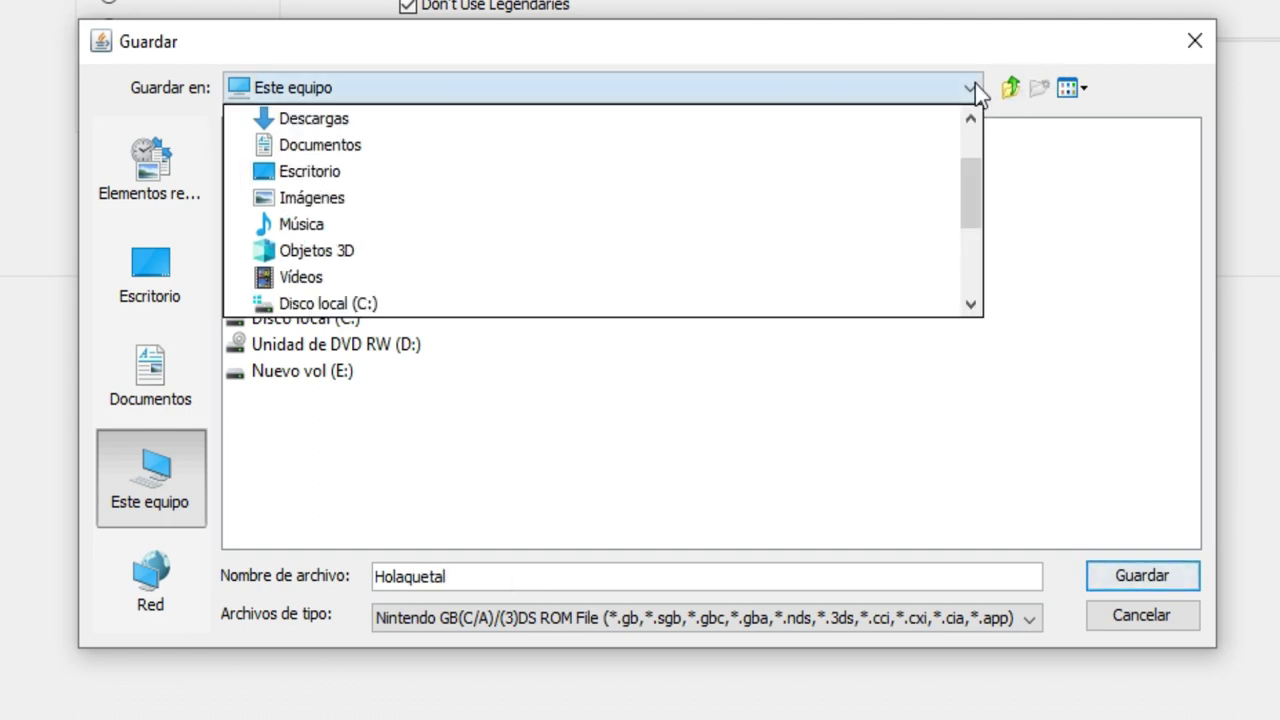
left_click(553, 118)
left_click(502, 578)
left_click(411, 95)
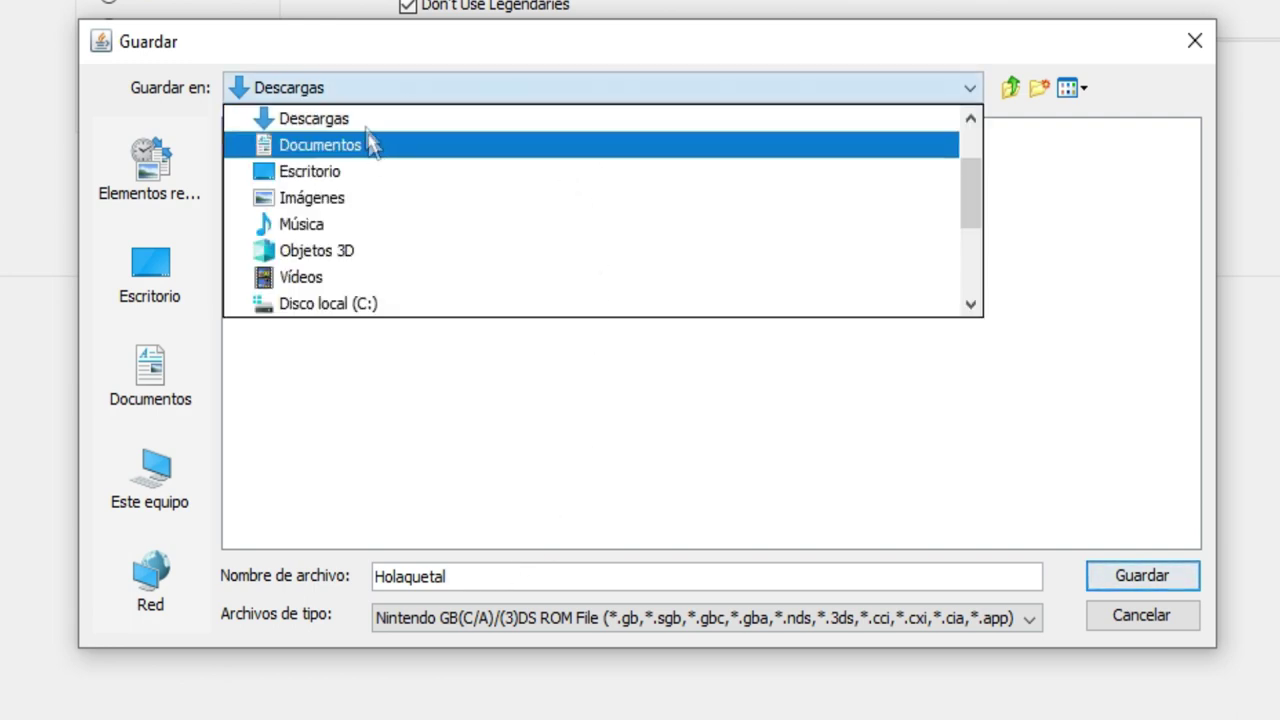
scroll(943, 280, "up", 3)
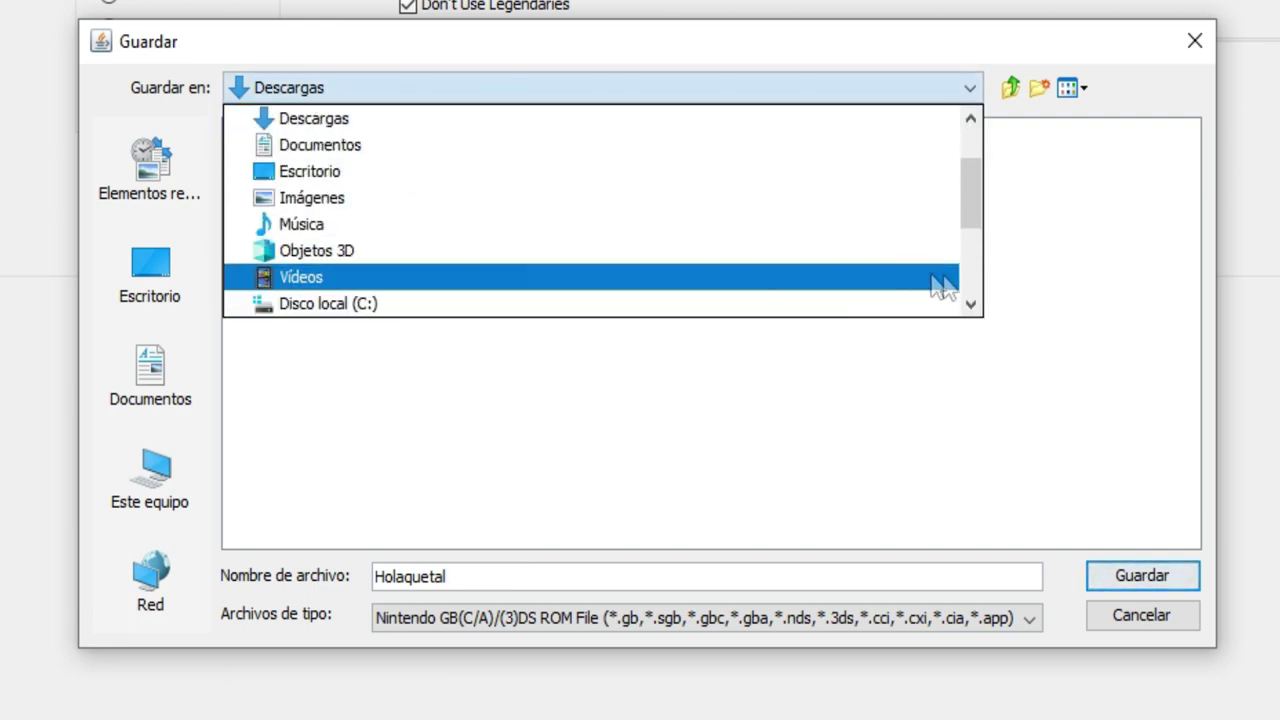
left_click(1091, 286)
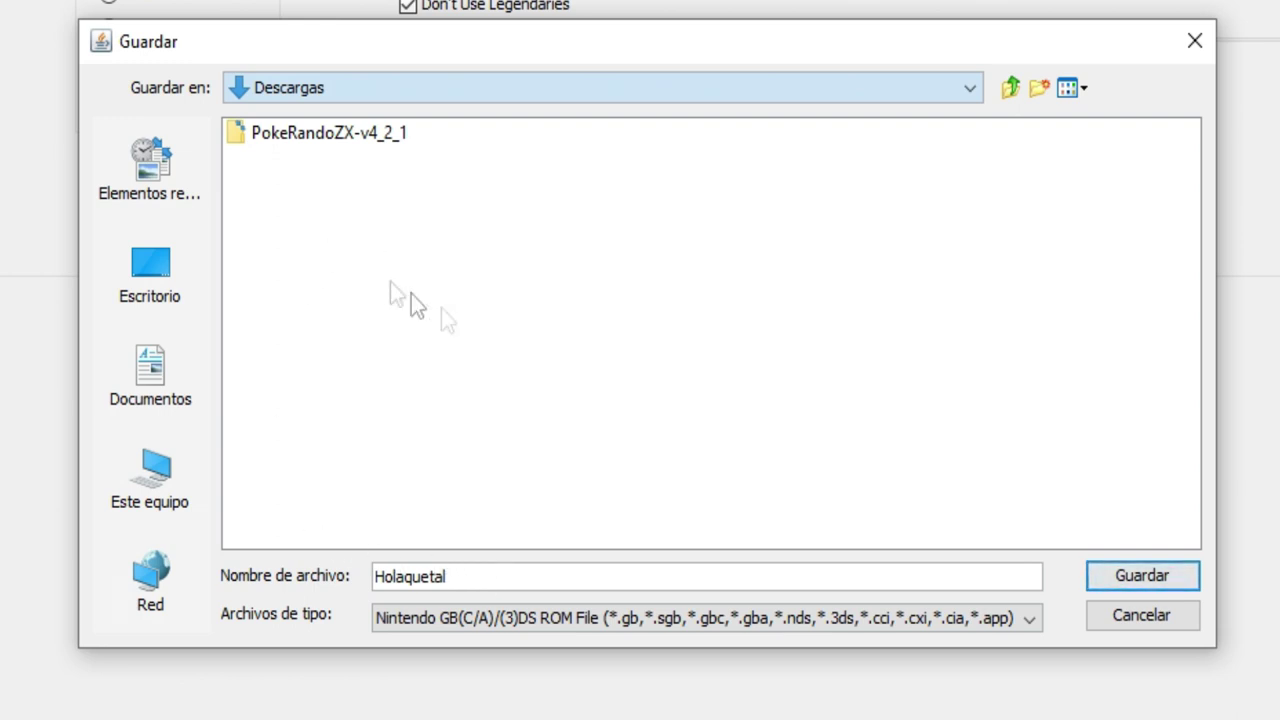
Save the randomized game, agree to save a log file of the randomization and dismiss the log notice.
left_click(1141, 576)
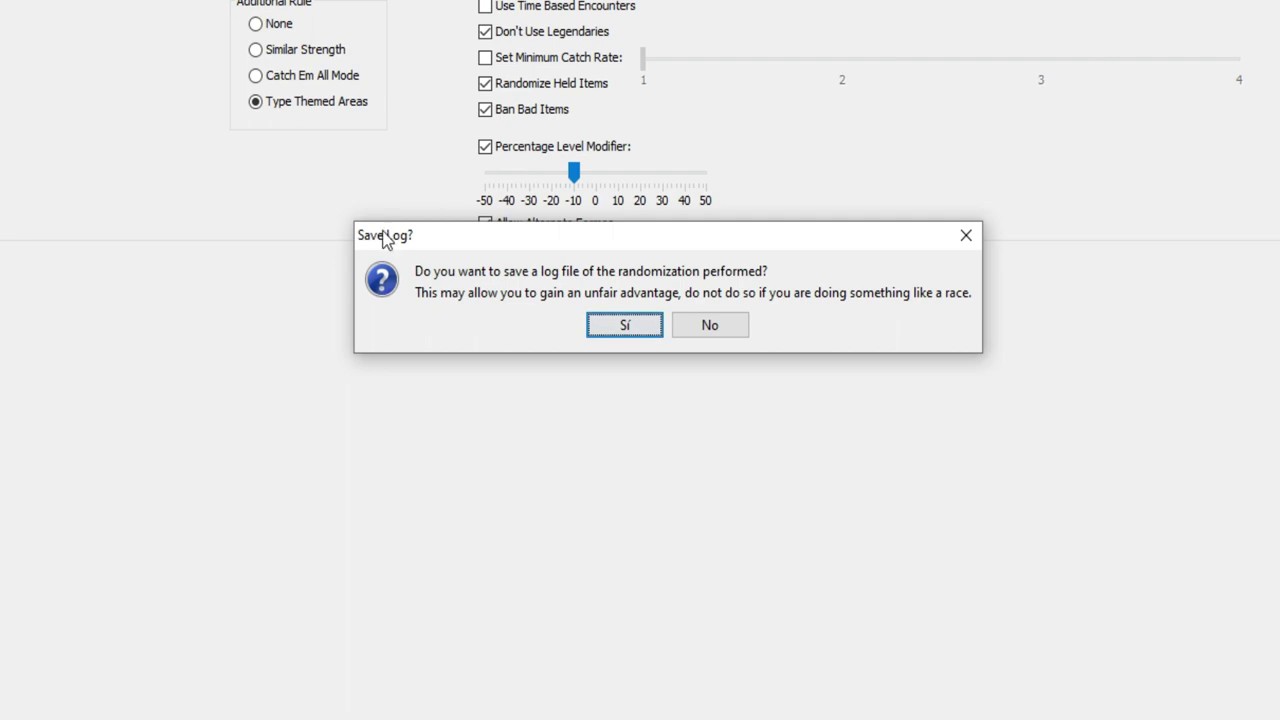
left_click(630, 326)
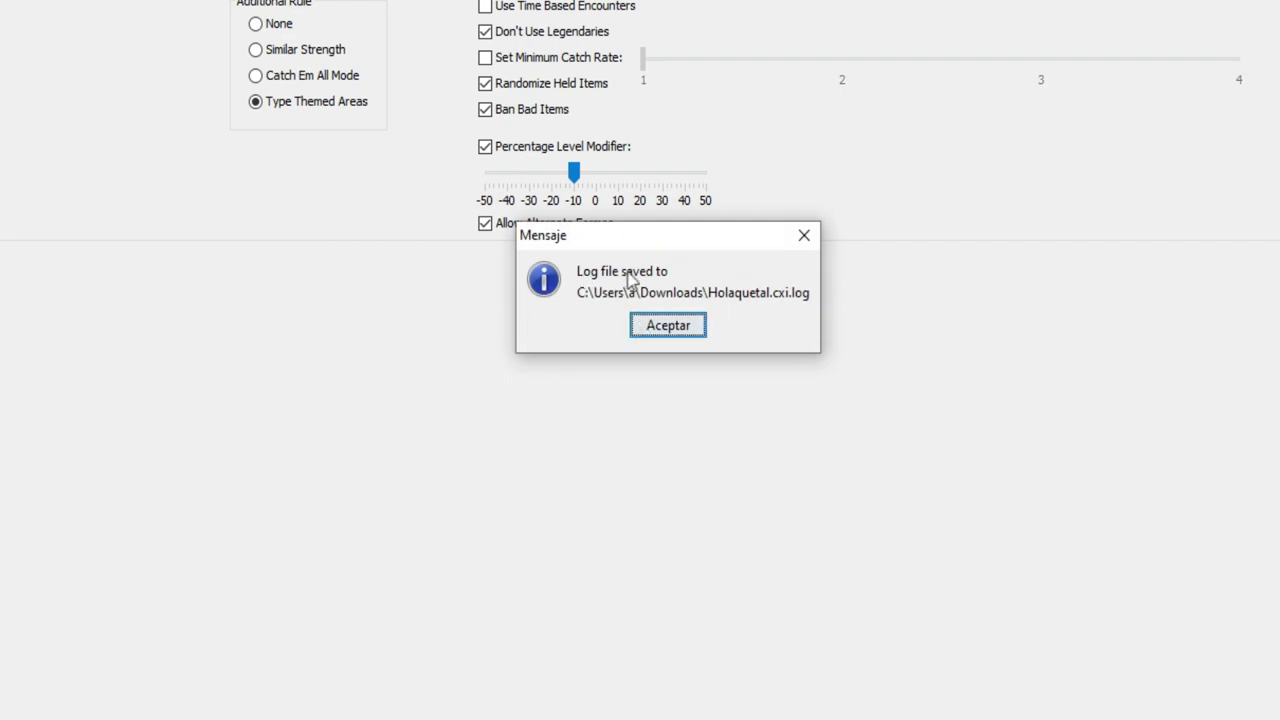
left_click(666, 326)
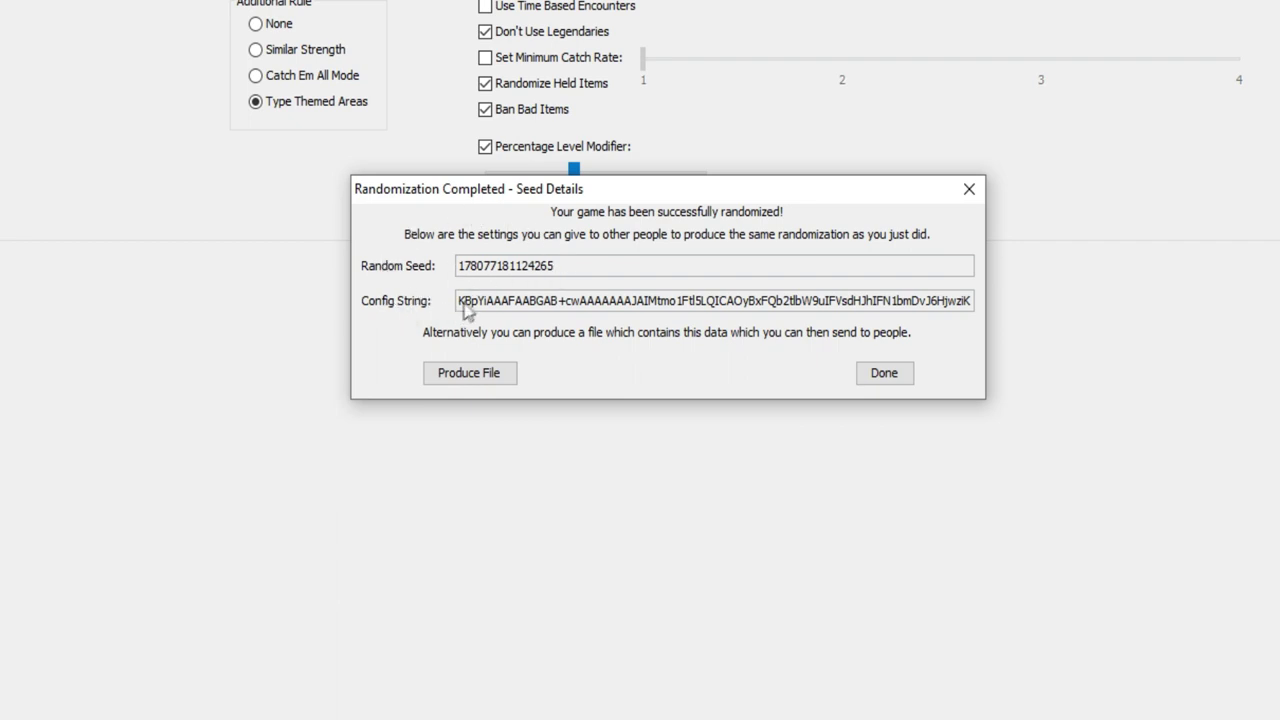
Select the config string, finish with the seed details and switch to the Descargas folder in File Explorer.
left_click_drag(965, 303, 457, 304)
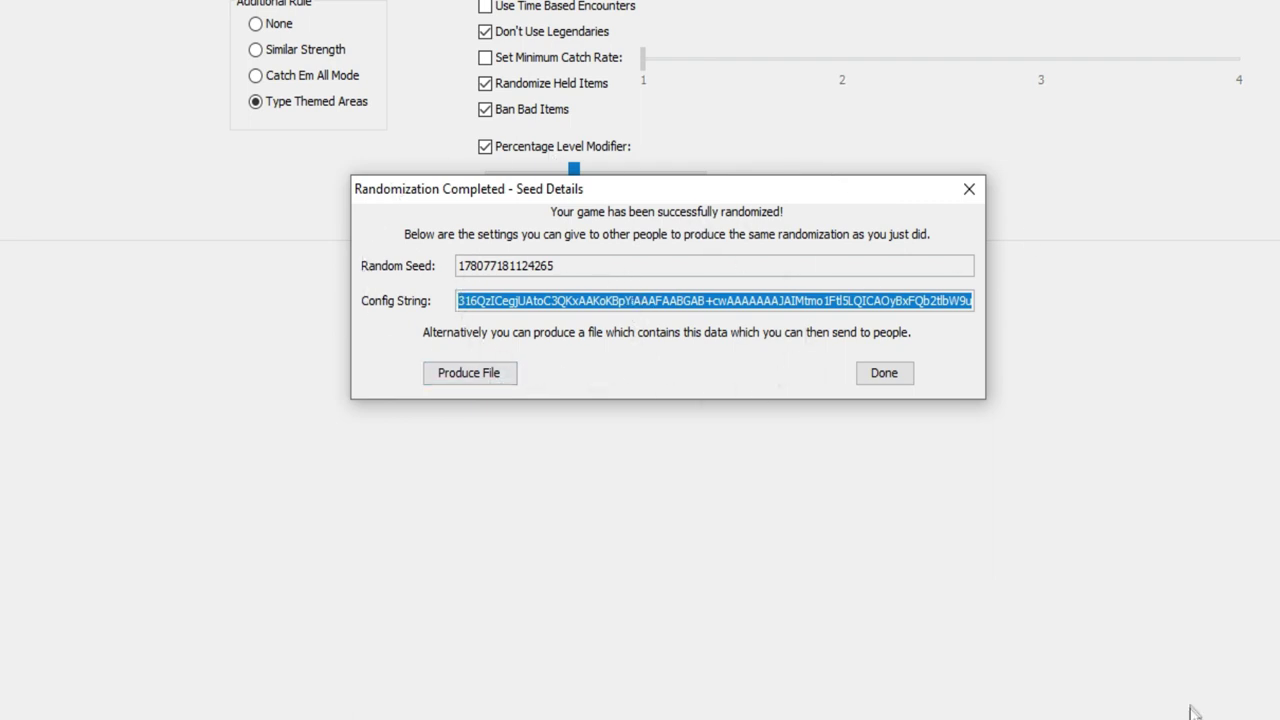
left_click(883, 378)
left_click(110, 715)
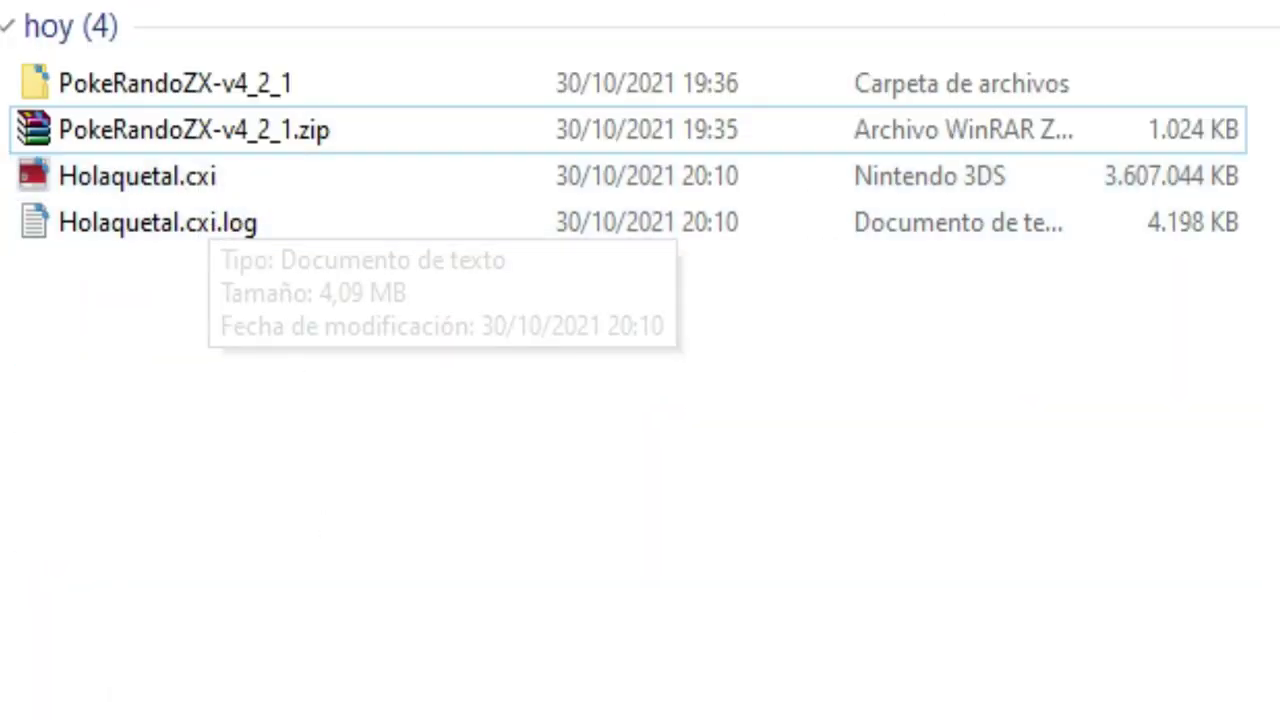
Find and launch Citra Canary, and decline installing the available update.
key("super+s")
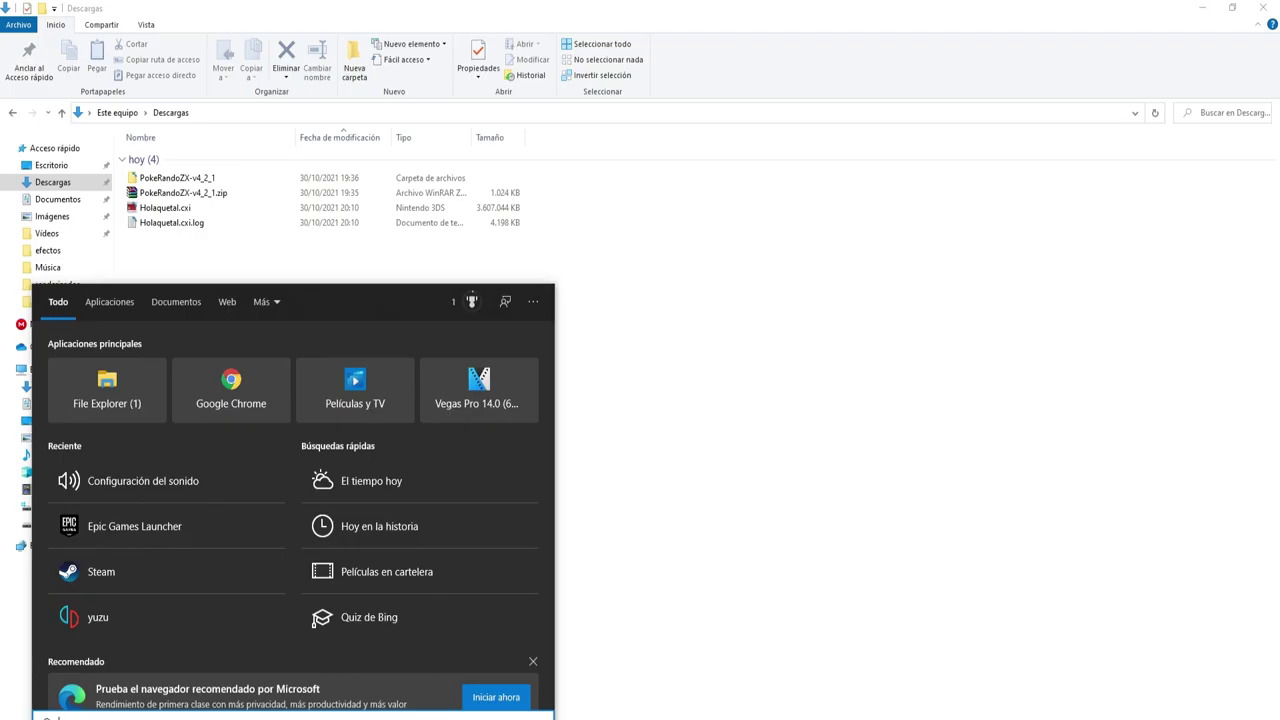
type("ci")
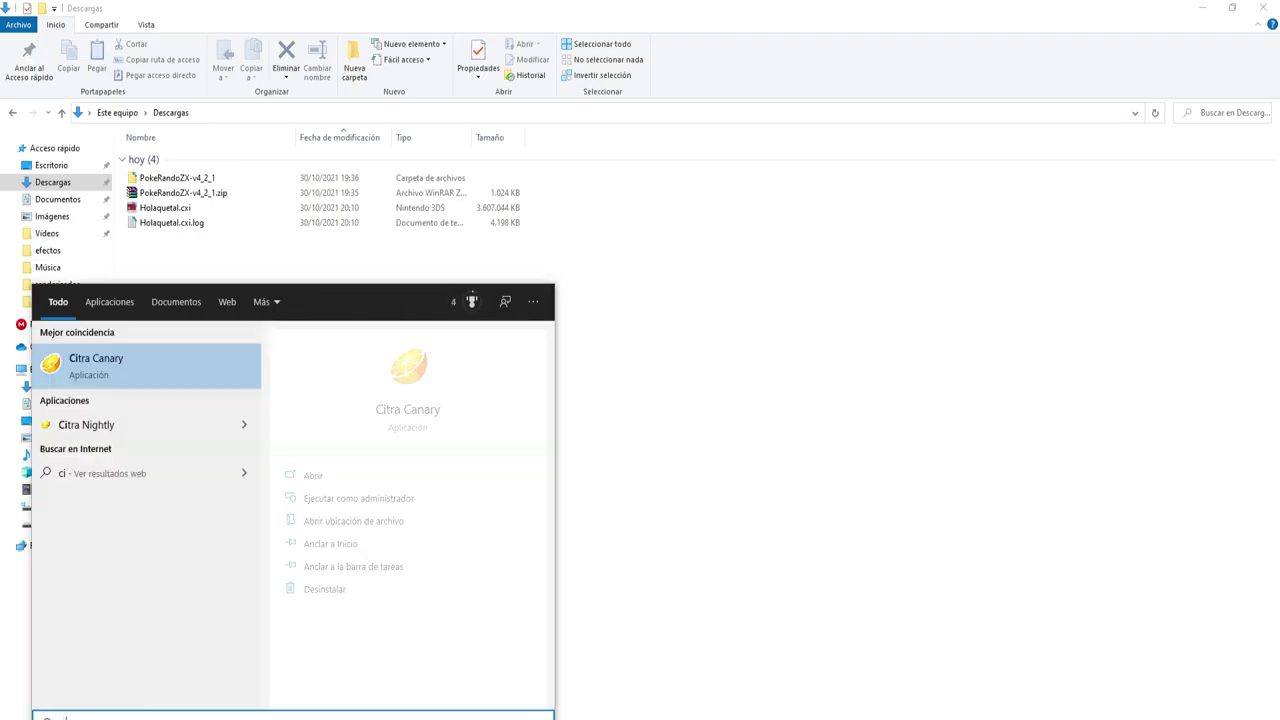
left_click(150, 369)
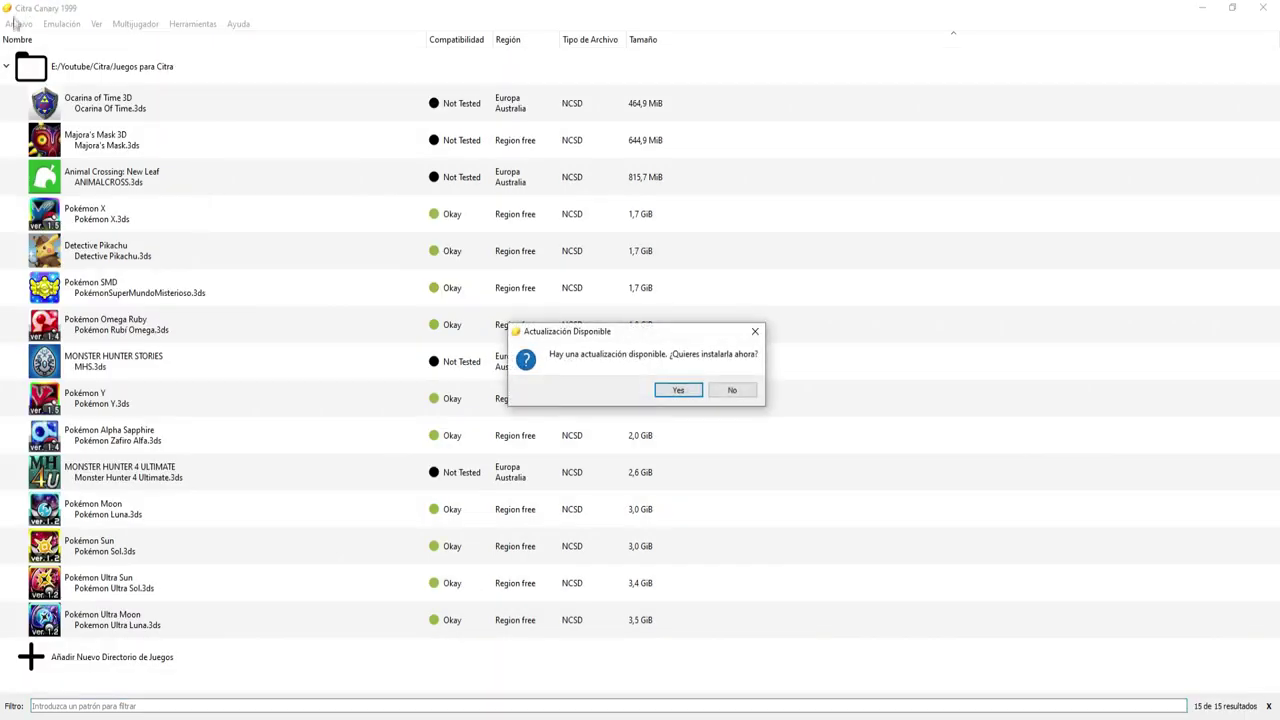
left_click(733, 392)
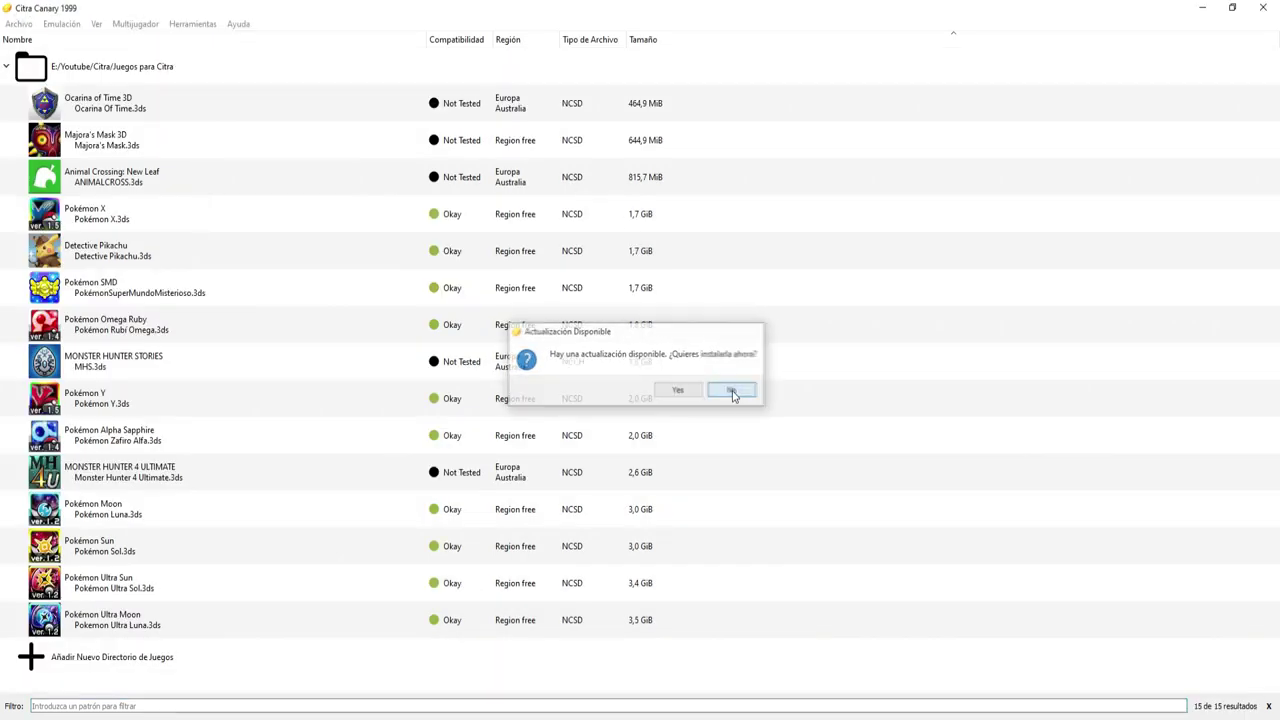
Load the randomized Holaquetal.cxi game file and advance the dialogue after the starter Pokémon is chosen.
left_click(18, 23)
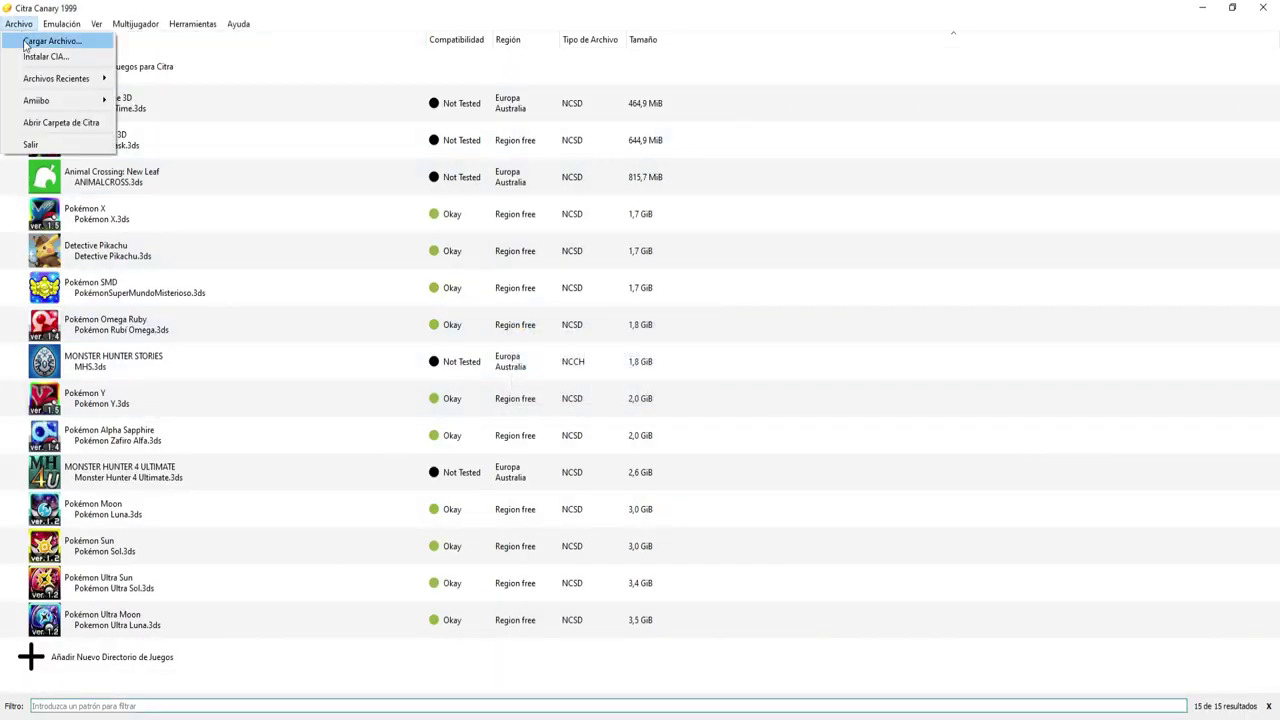
left_click(25, 43)
double_click(370, 182)
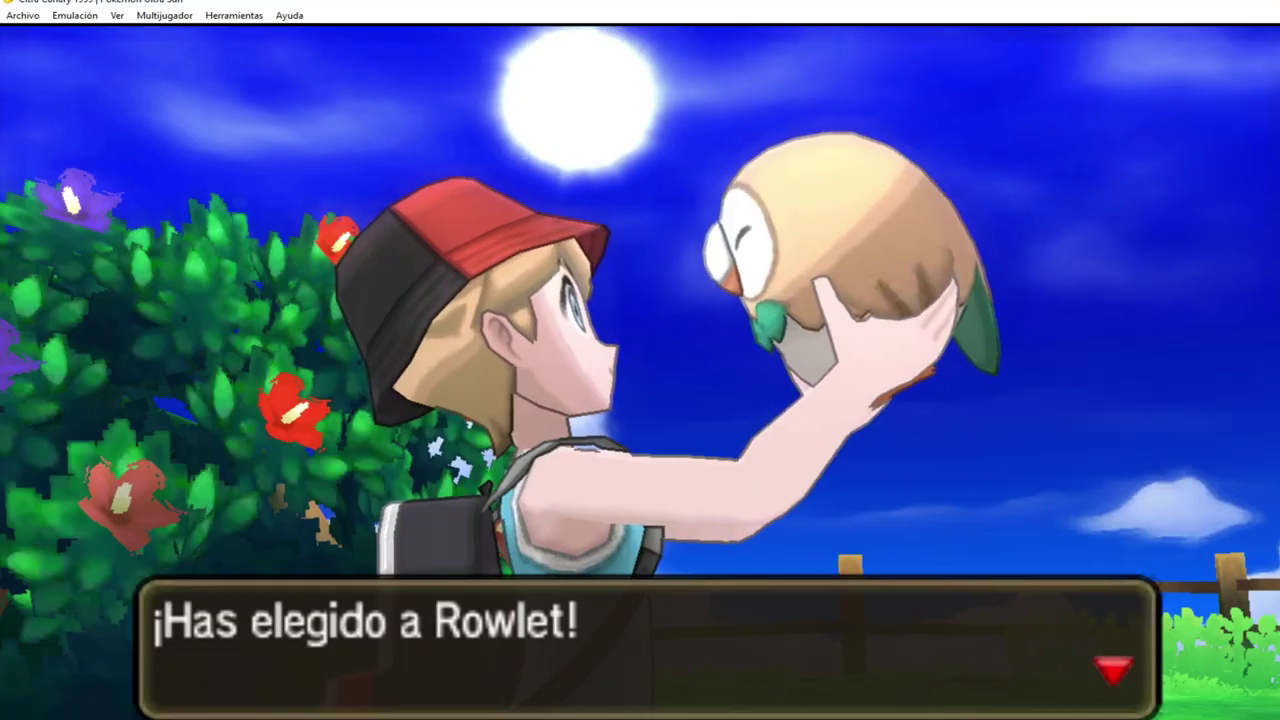
key("a")
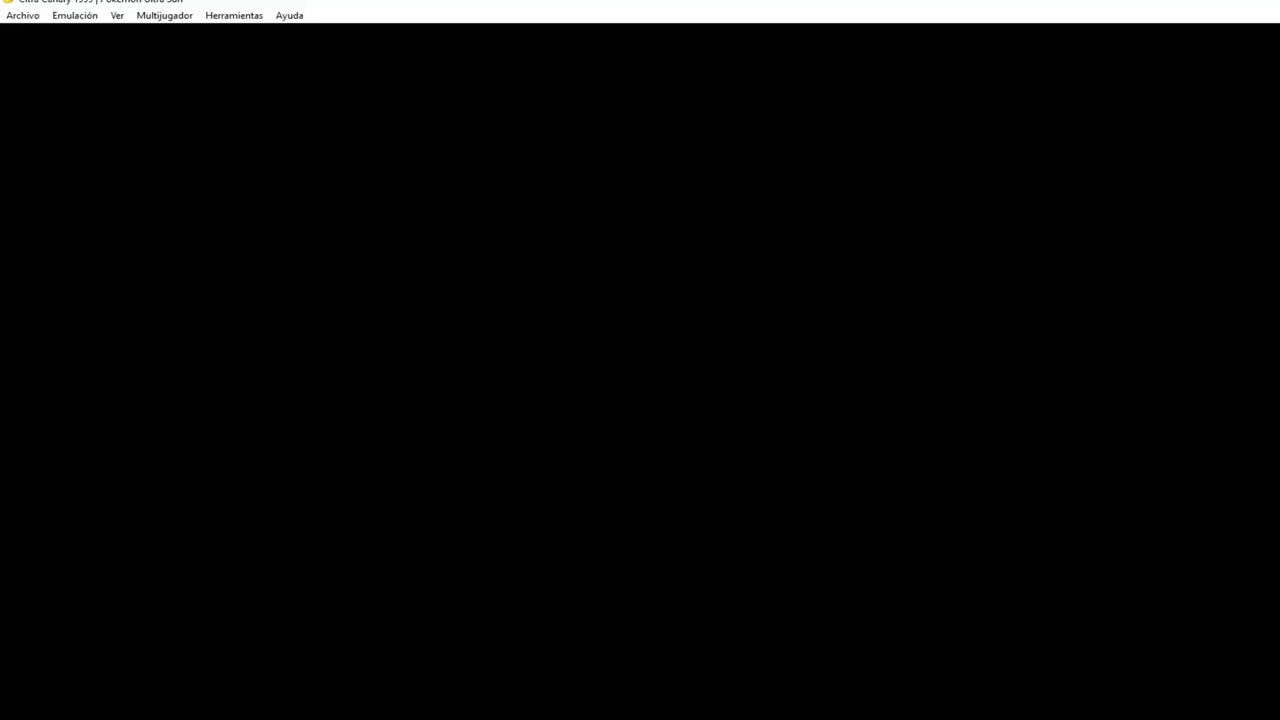